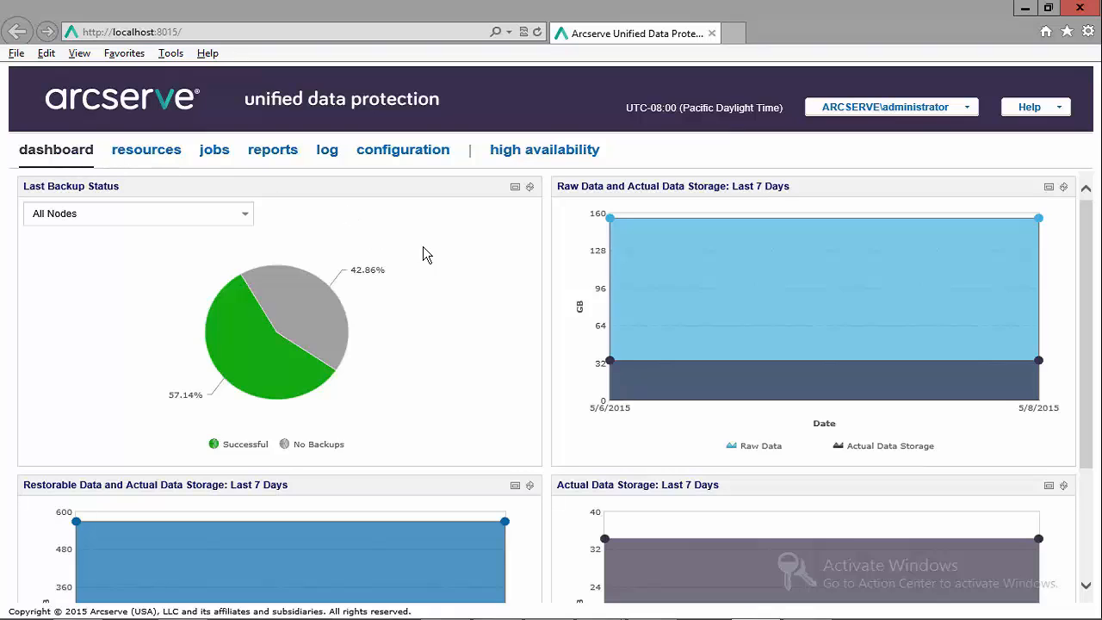
Look over the dashboard's backup status and data storage charts, including the node and plan filter choices for Last Backup Status.
click(1089, 296)
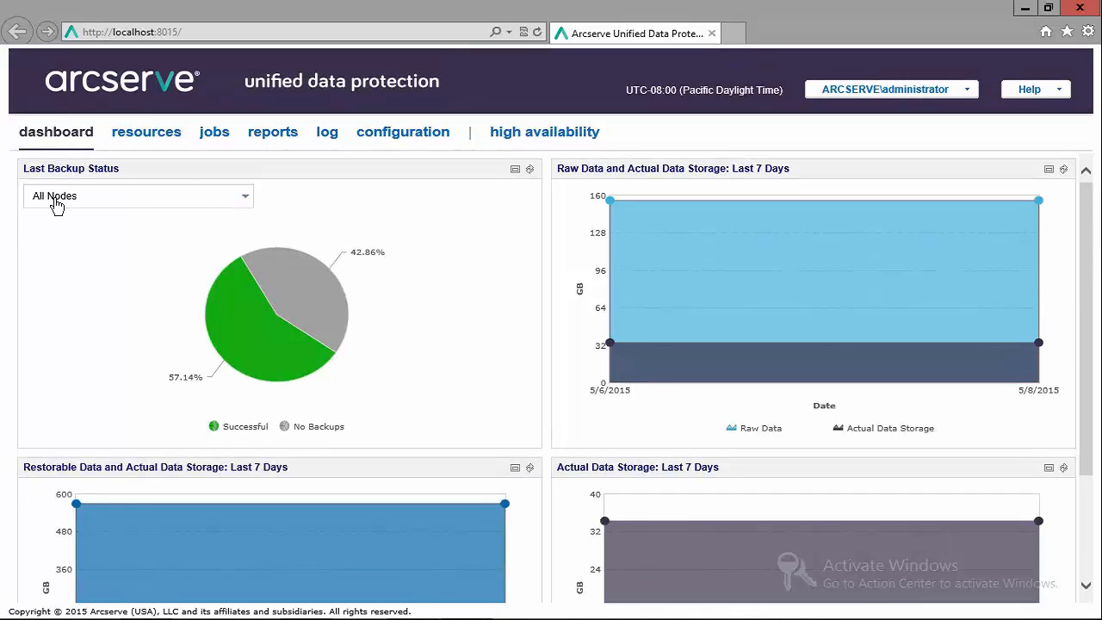
click(246, 201)
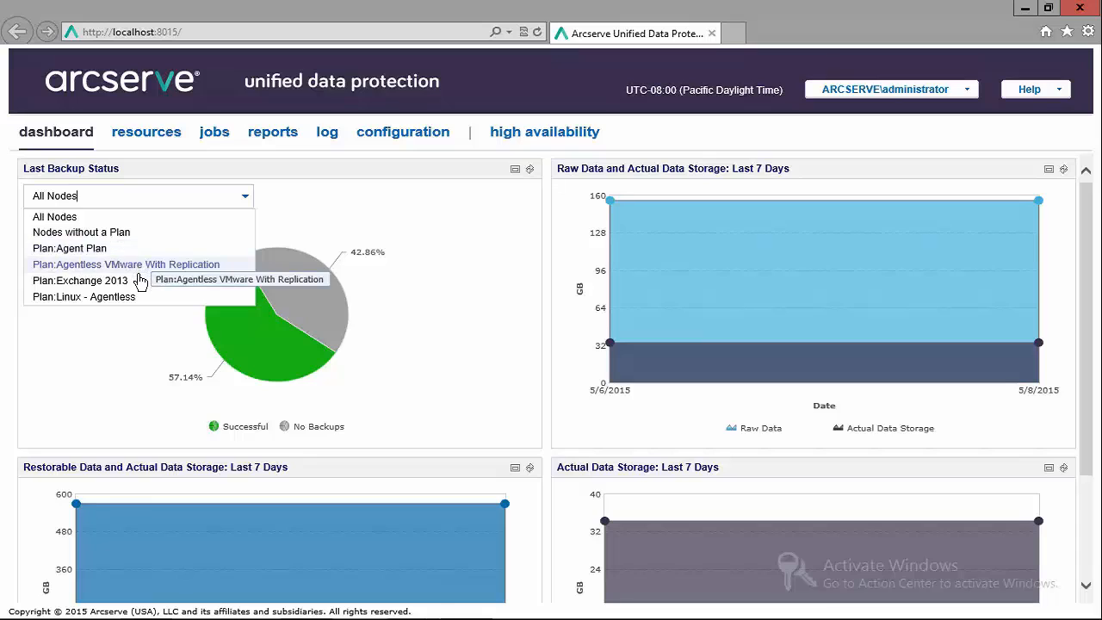
click(449, 298)
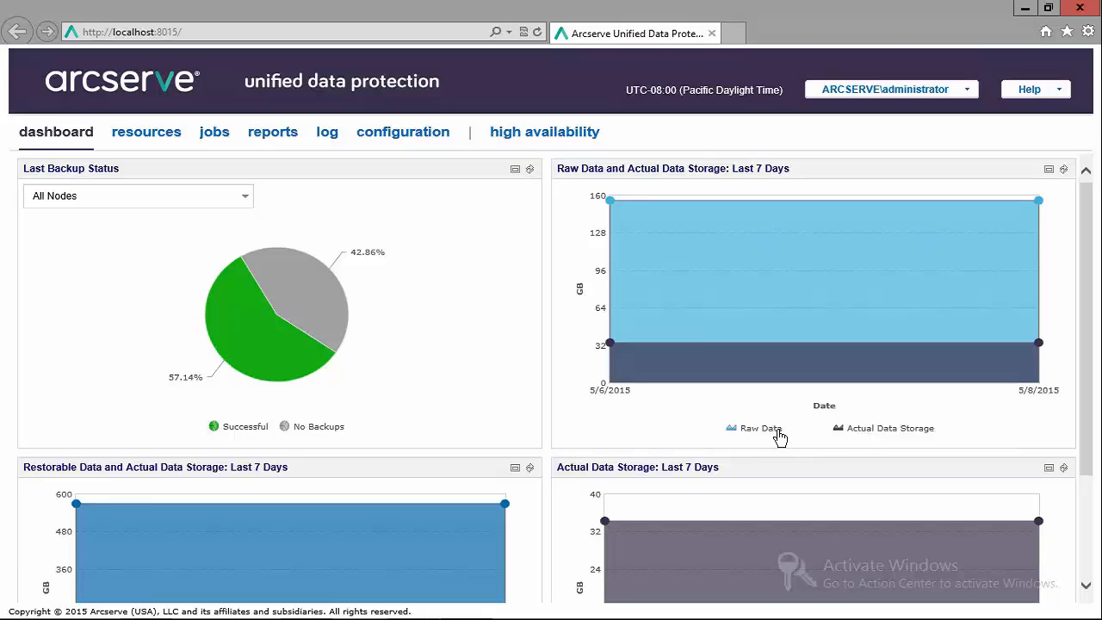
drag(1085, 351, 1067, 433)
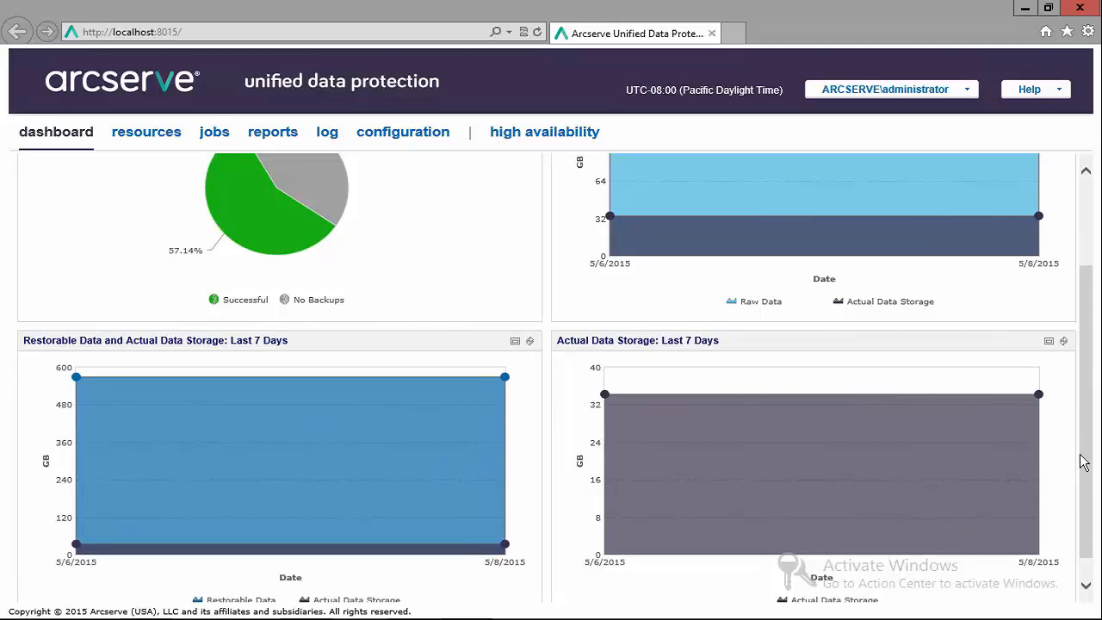
drag(1089, 467, 1088, 497)
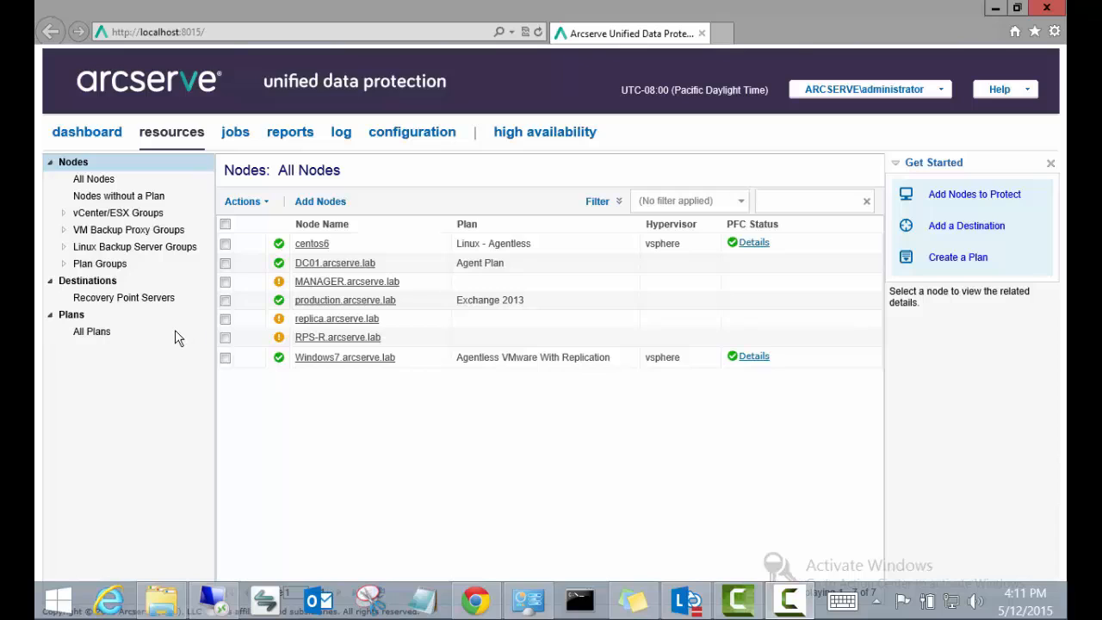
Review the available methods for adding nodes and the Arcserve Backup options in the Add Nodes form, and close it without saving.
click(110, 181)
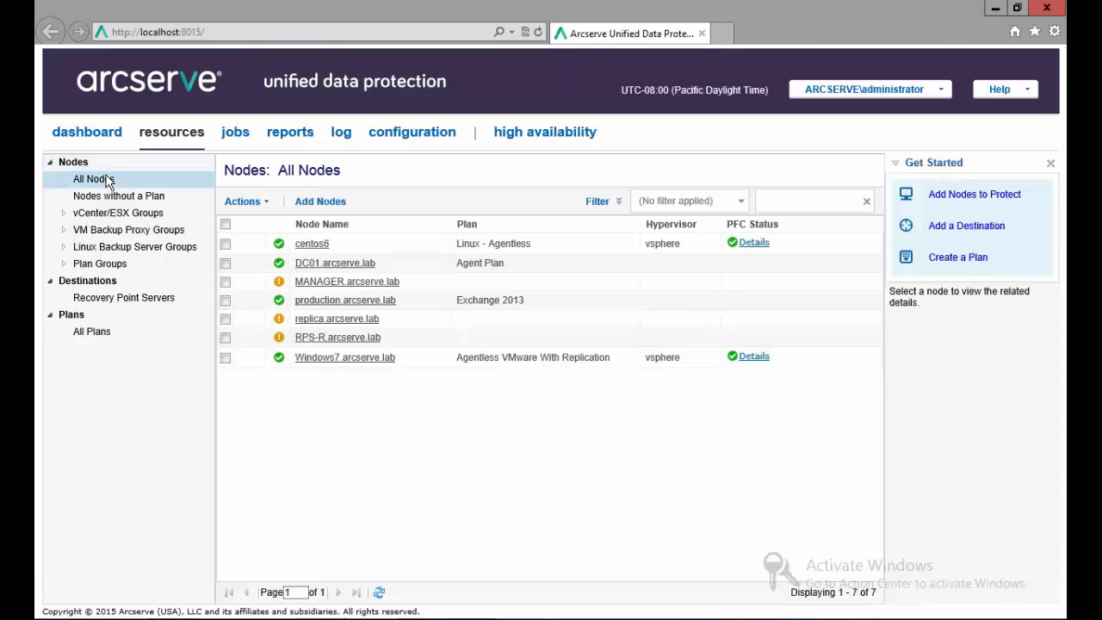
click(320, 203)
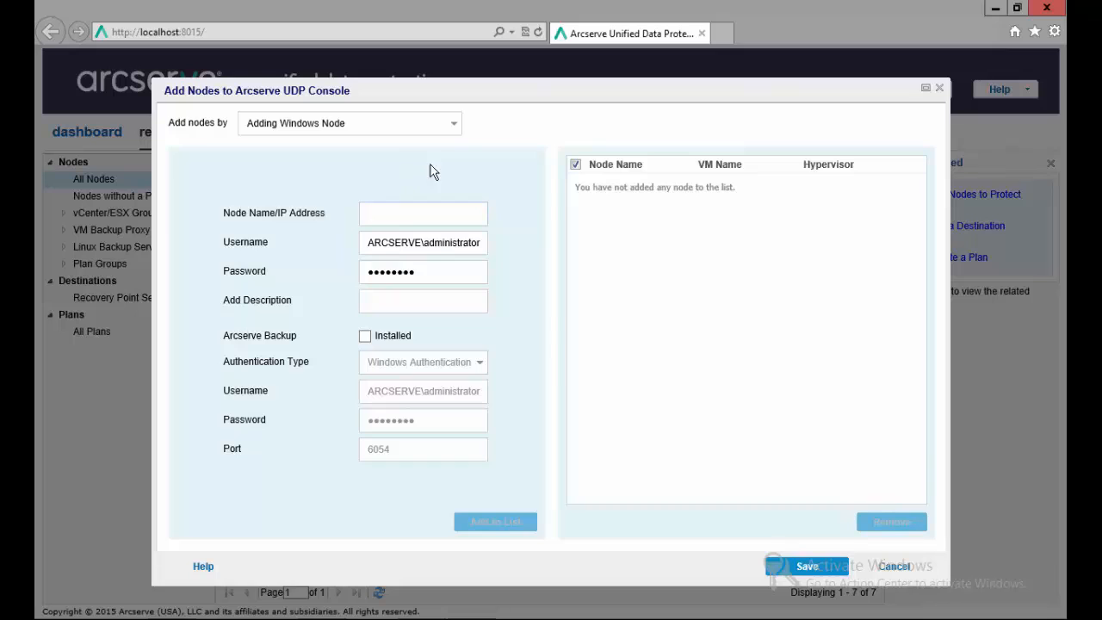
click(454, 126)
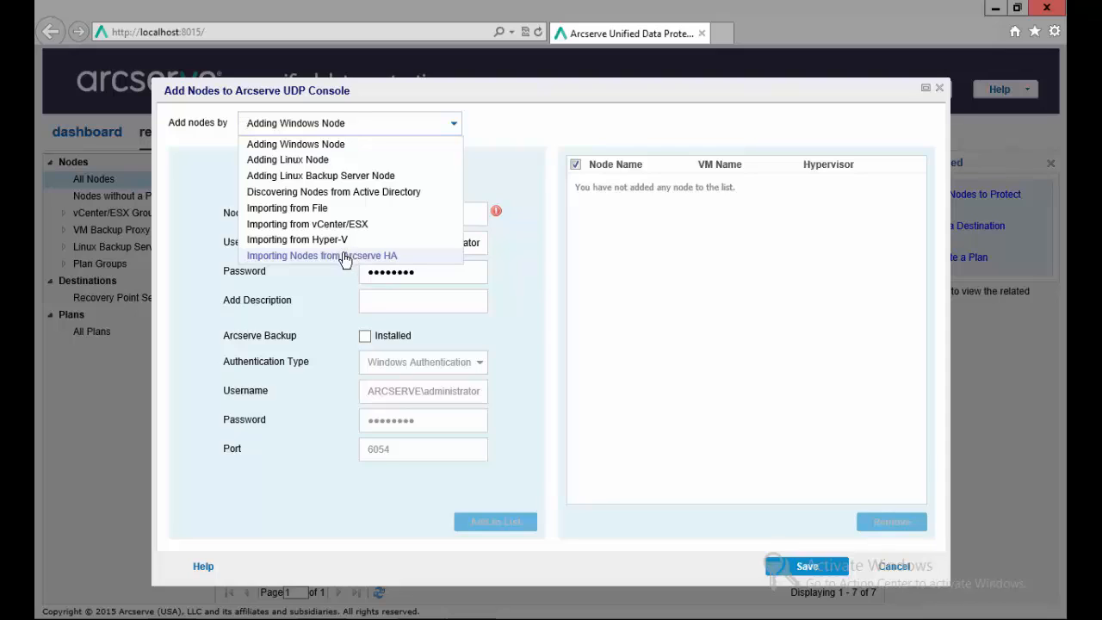
click(329, 517)
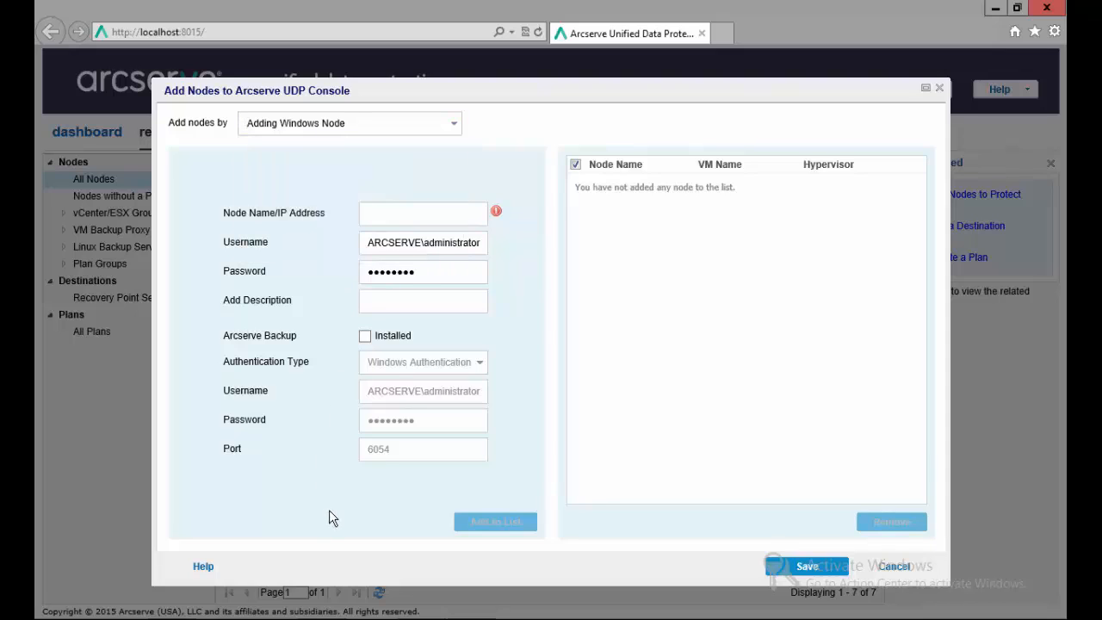
click(365, 337)
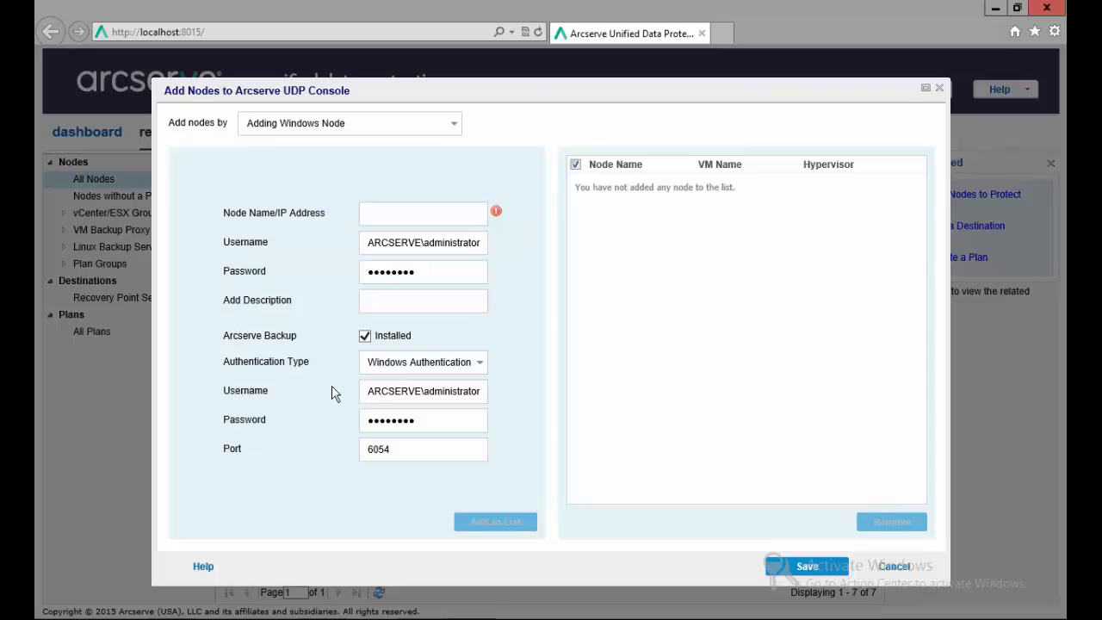
click(365, 337)
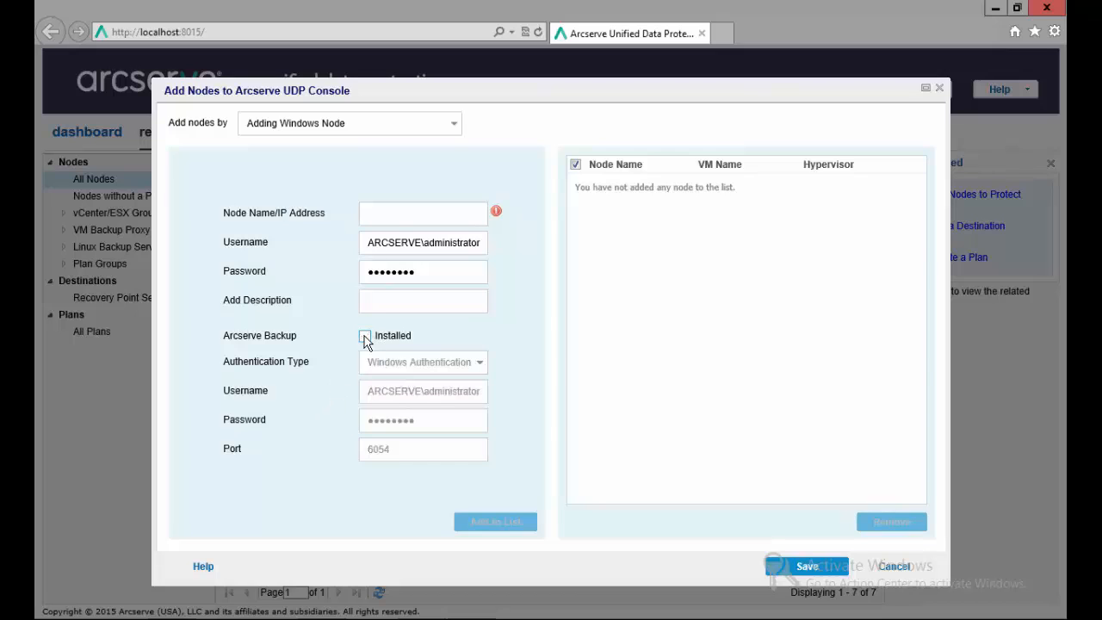
click(896, 566)
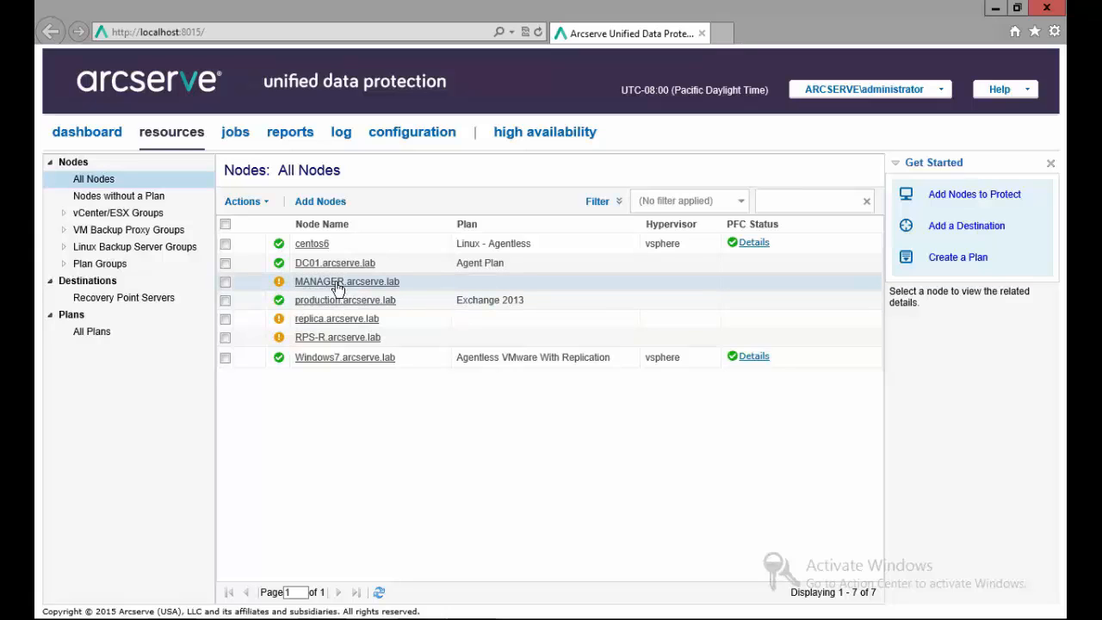
Select the MANAGER.arcserve.lab and production.arcserve.lab nodes and open the Install/Upgrade Agent settings for them.
click(224, 281)
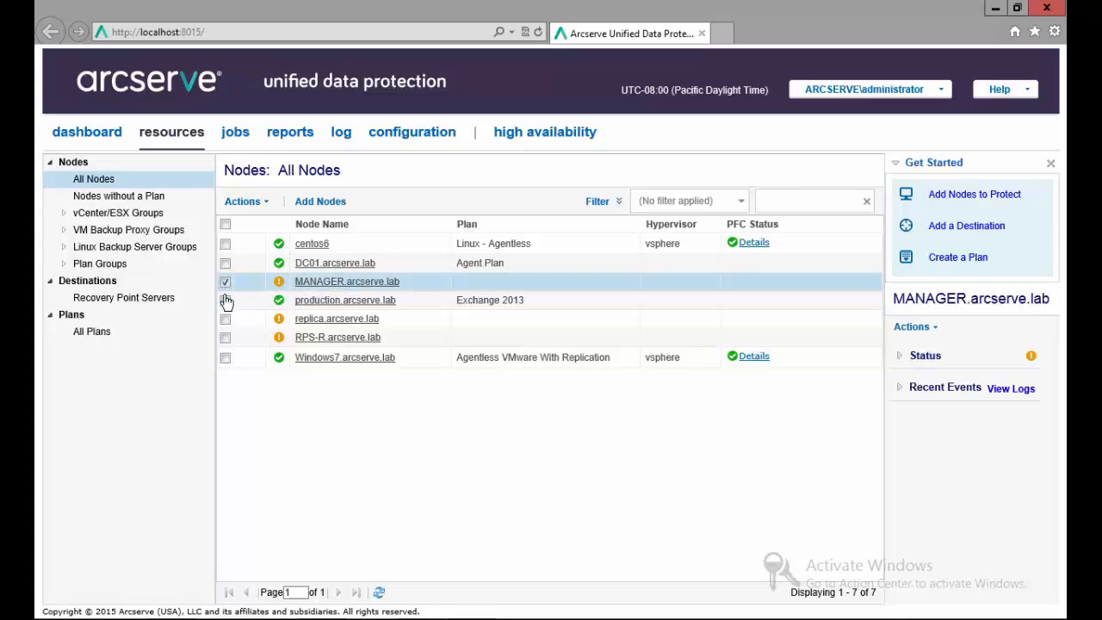
click(225, 301)
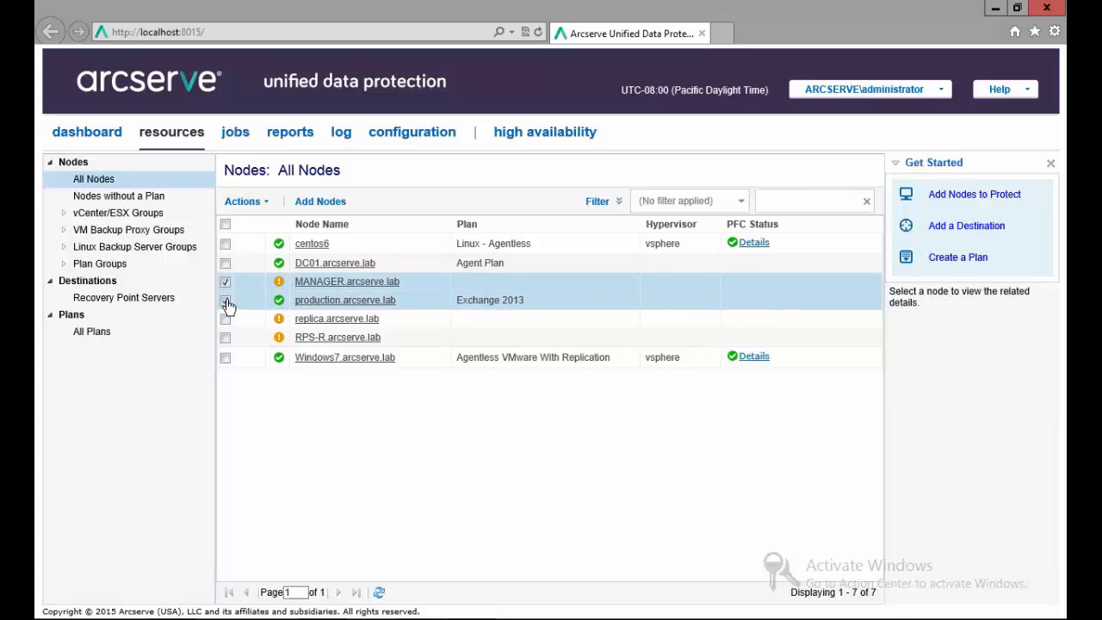
click(262, 202)
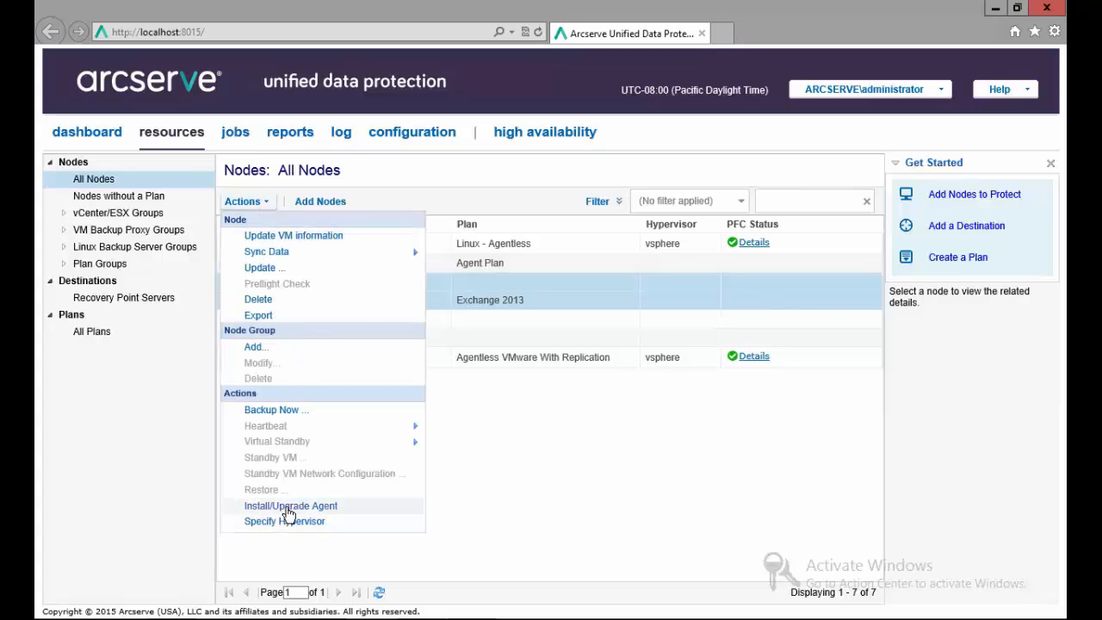
click(603, 484)
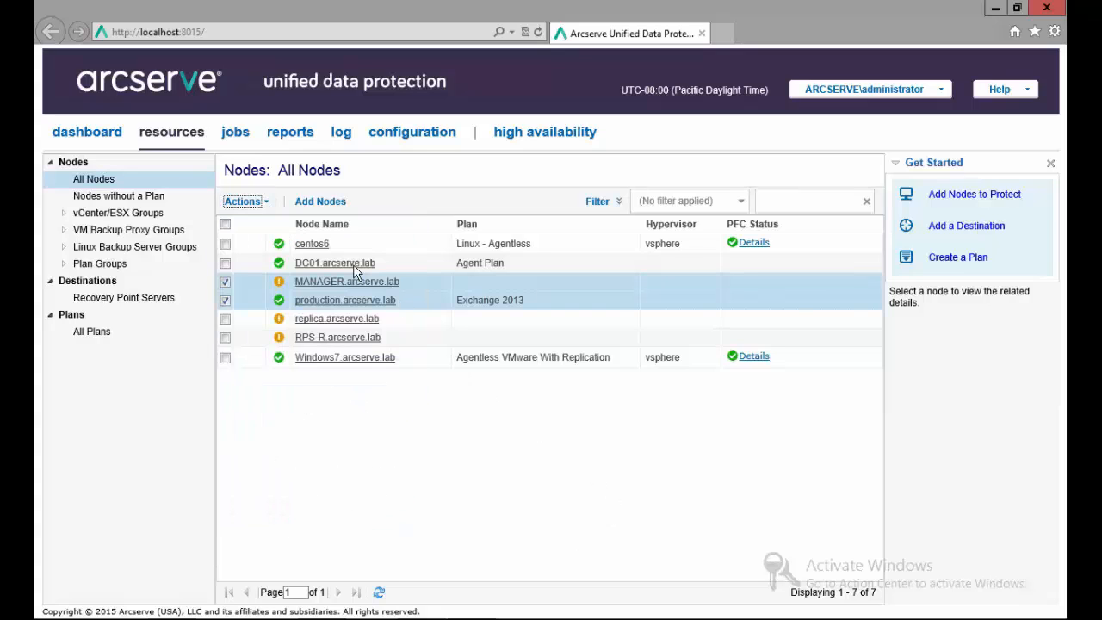
right_click(356, 284)
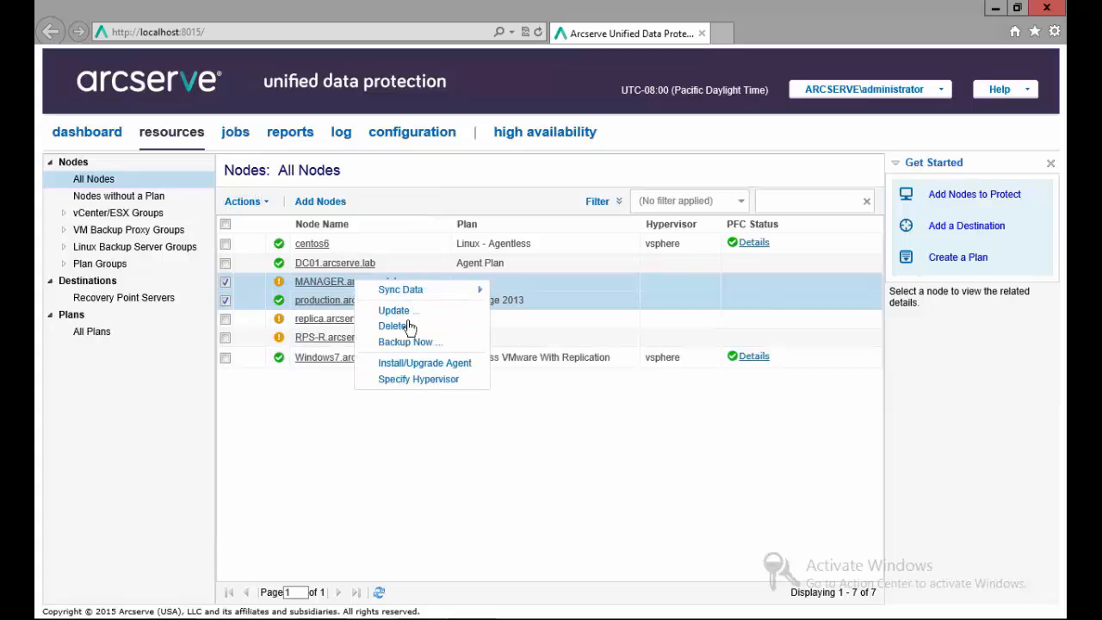
click(425, 364)
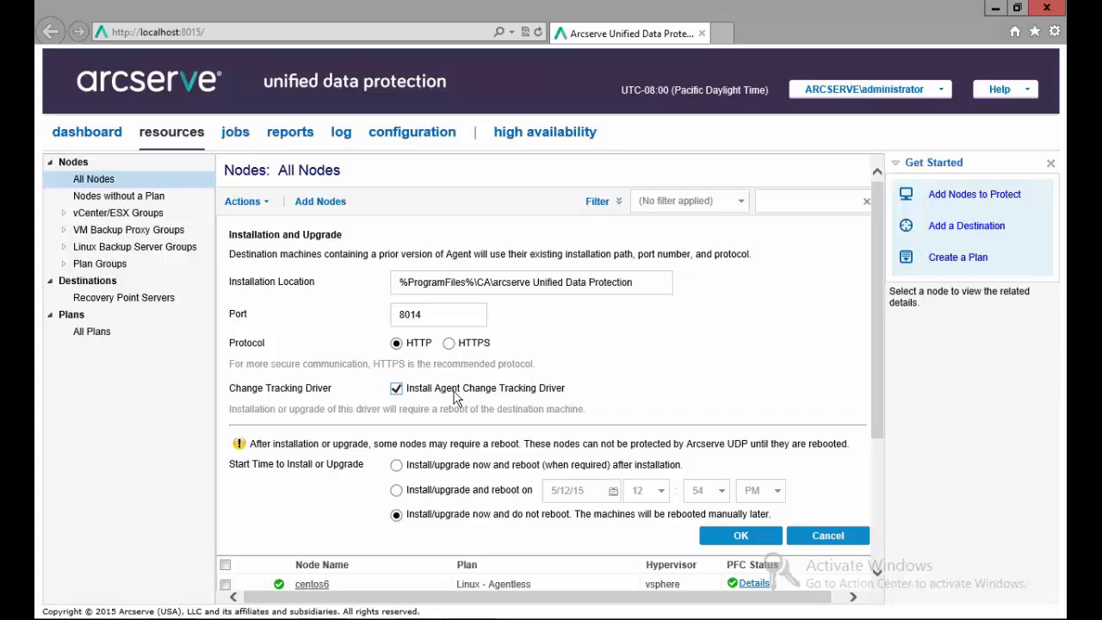
Set the agent deployment to install/upgrade now without rebooting, confirm it, and deselect the production node.
scroll(882, 371, down, 3)
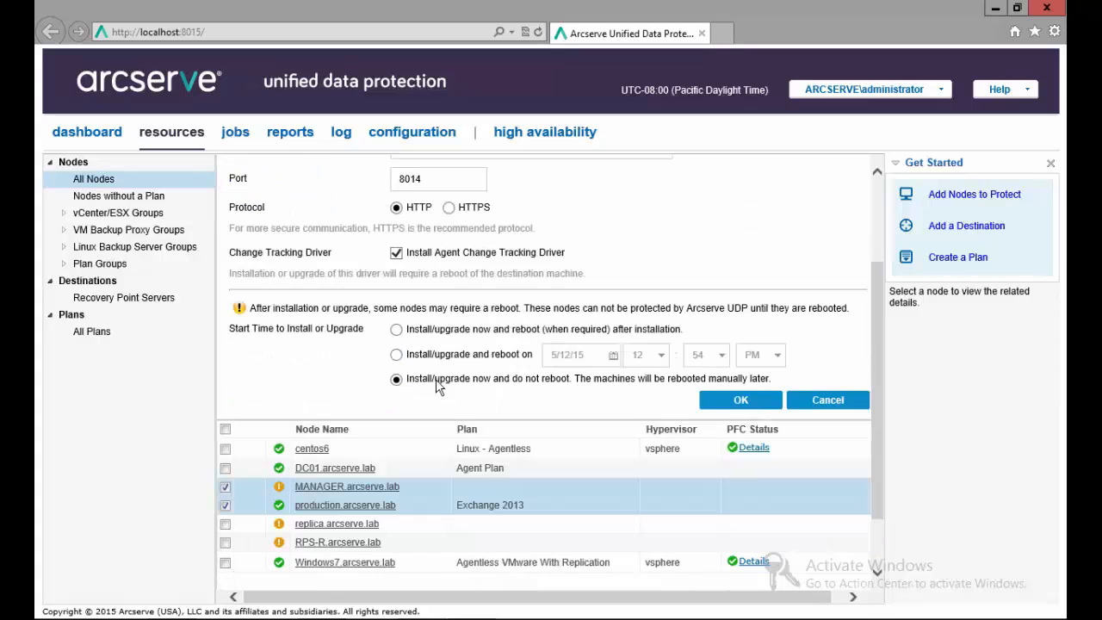
click(397, 354)
click(396, 330)
click(397, 379)
click(728, 405)
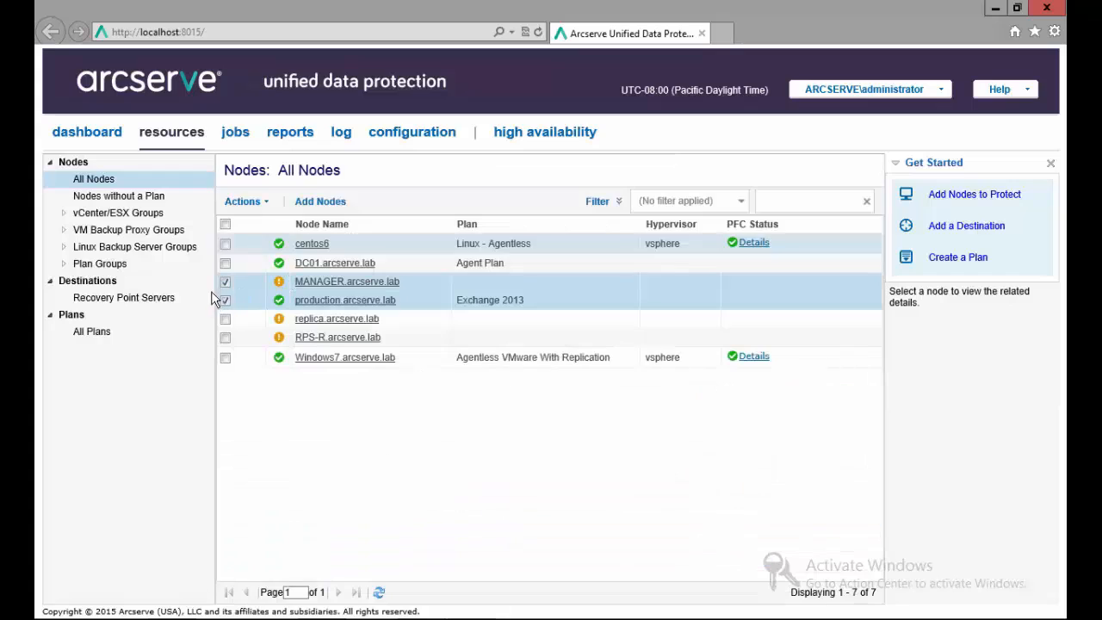
click(226, 300)
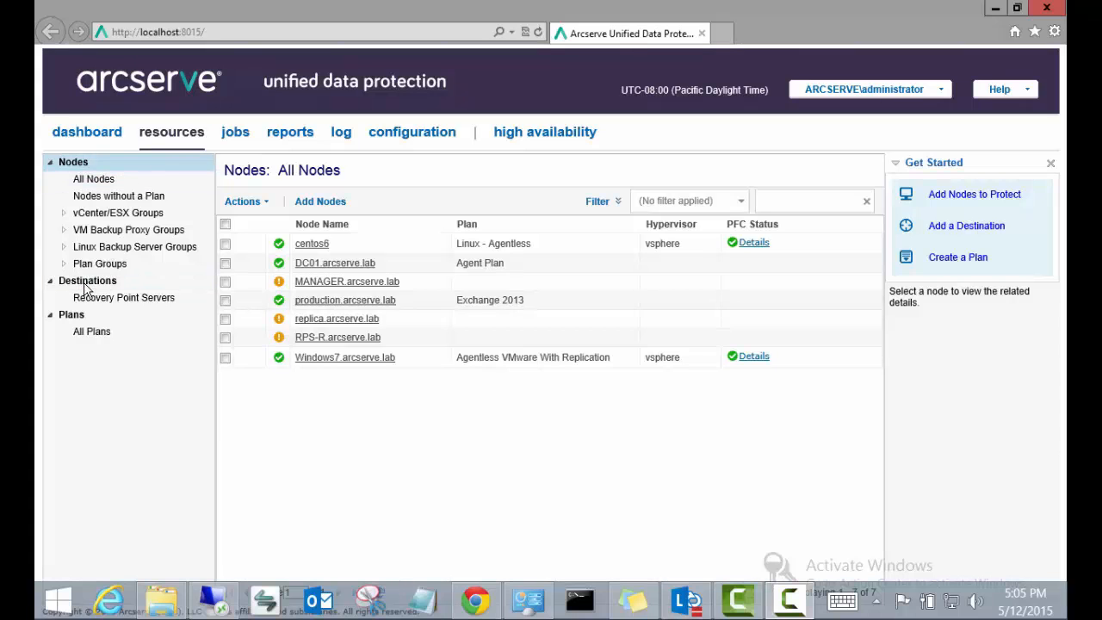
Review the account, installation and start time settings for adding a Recovery Point Server, and leave the form without saving.
click(87, 282)
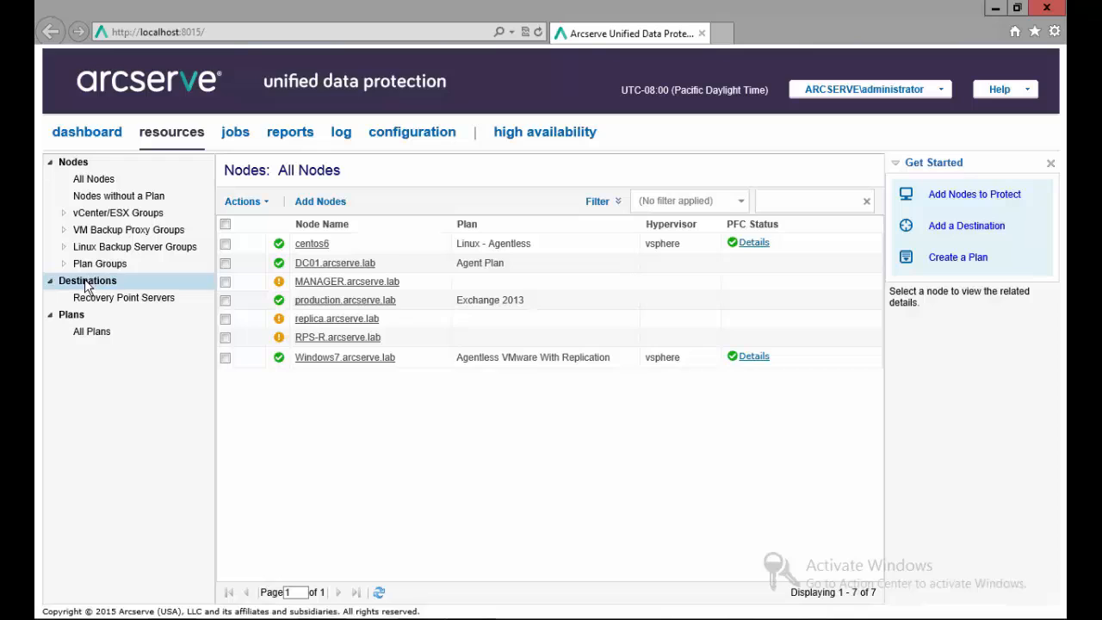
click(109, 301)
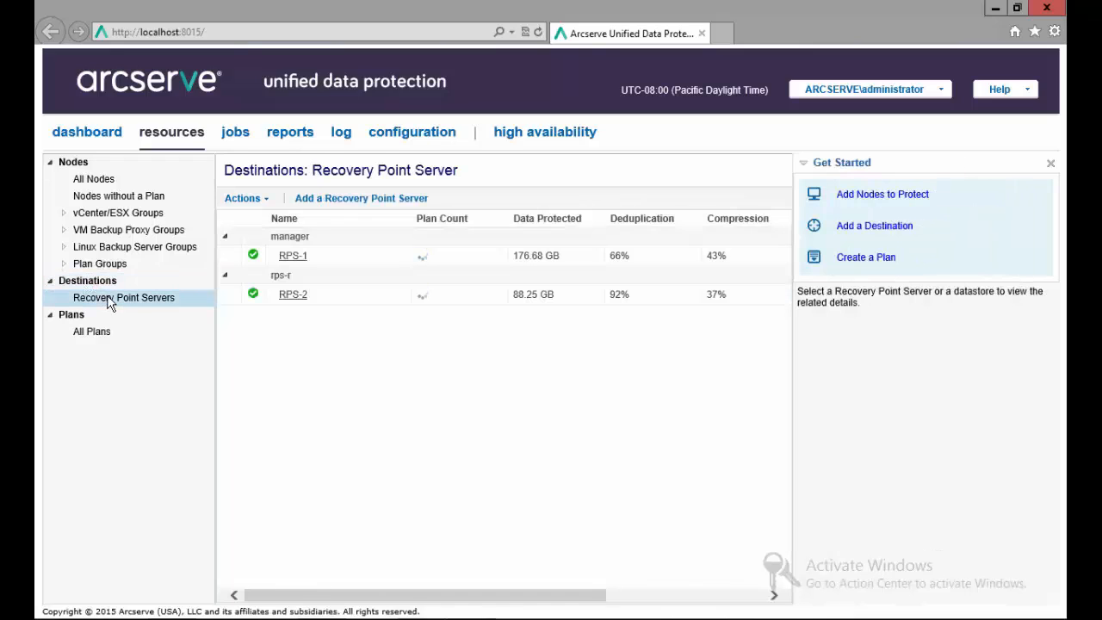
click(362, 201)
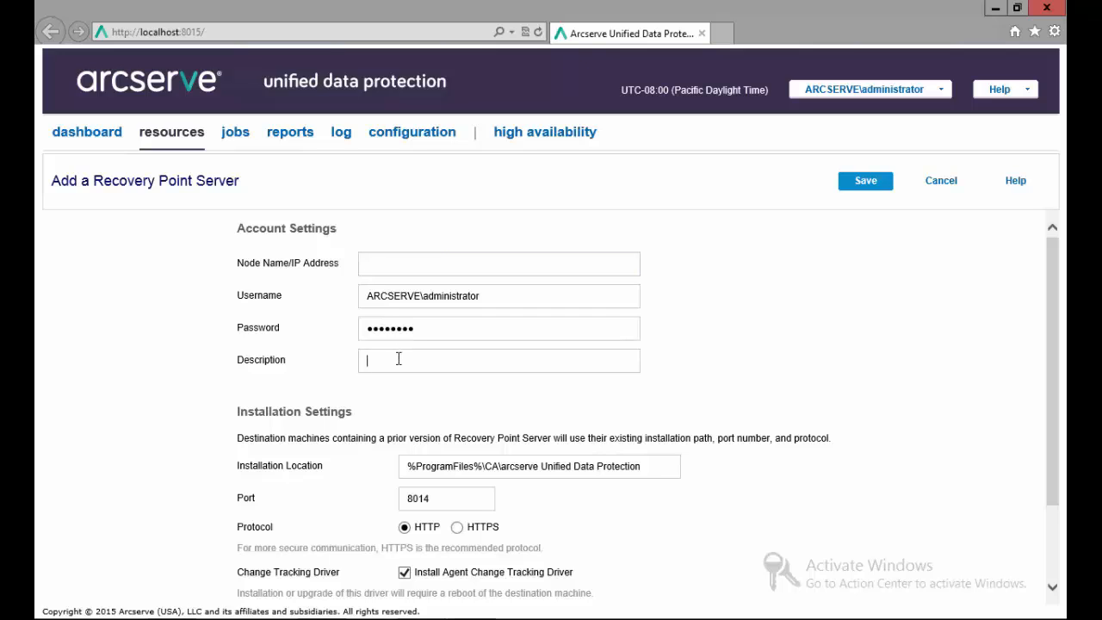
scroll(448, 410, down, 3)
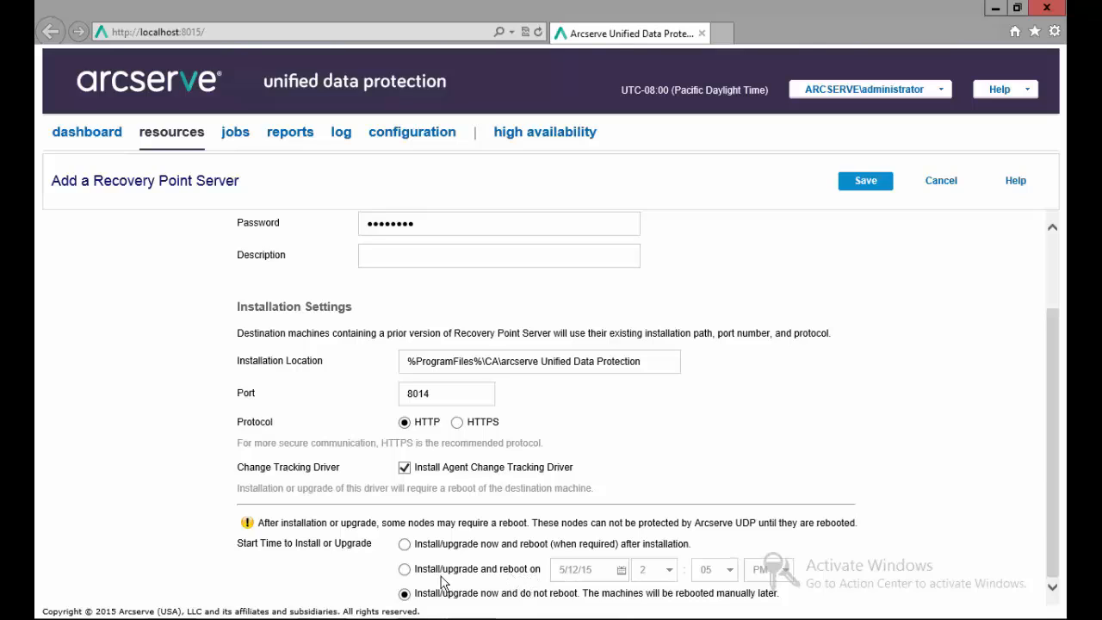
click(404, 570)
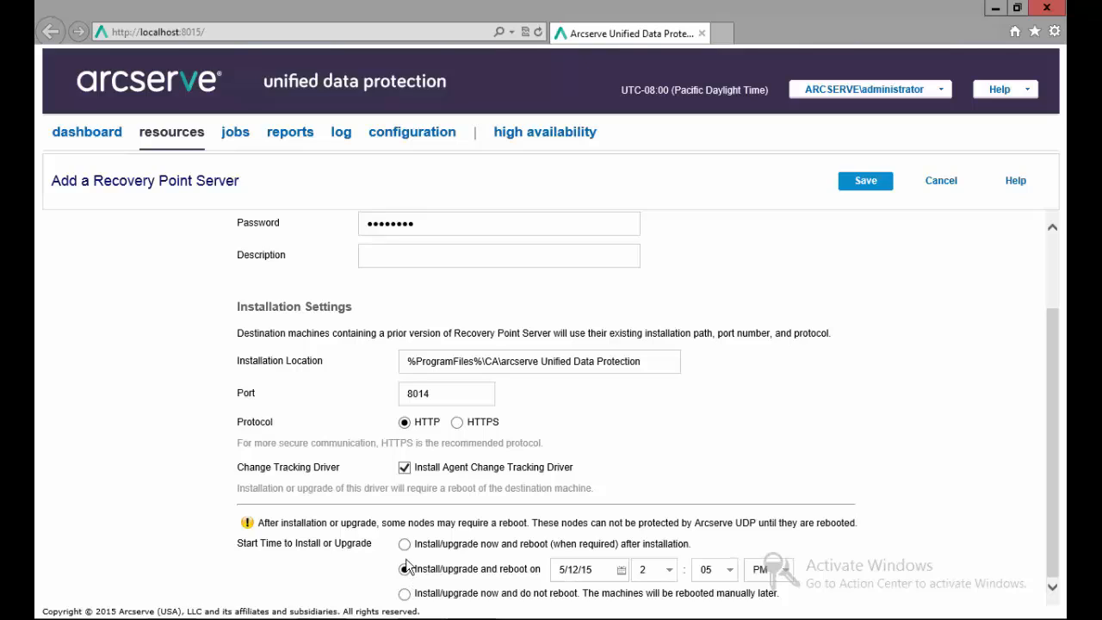
click(404, 544)
click(937, 185)
Start adding a data store on the manager Recovery Point Server and check the available compression types.
click(288, 237)
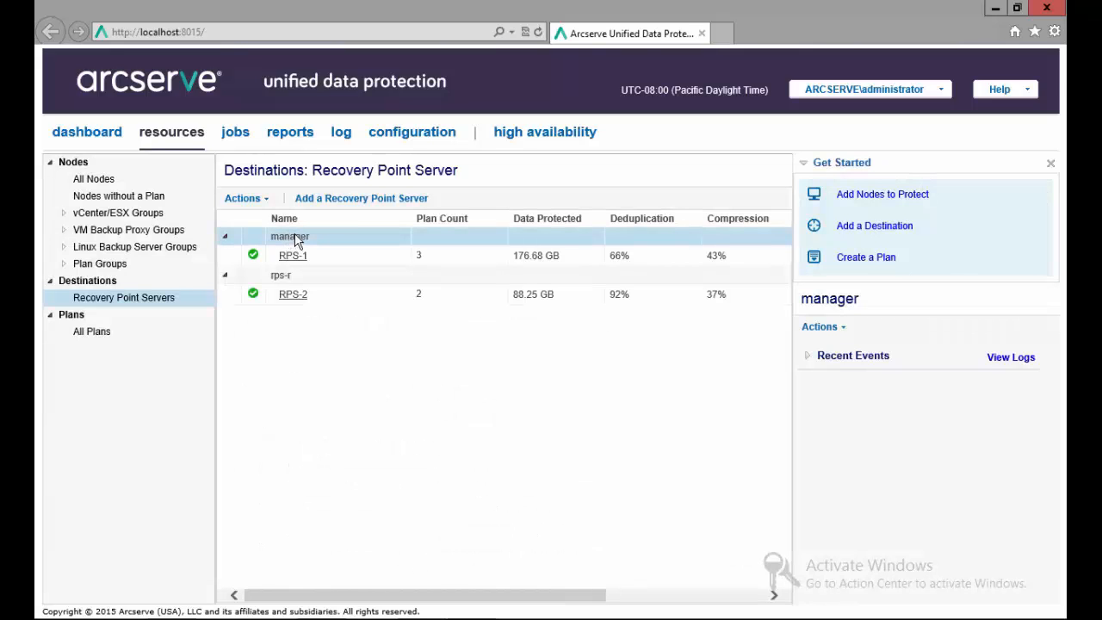
right_click(298, 241)
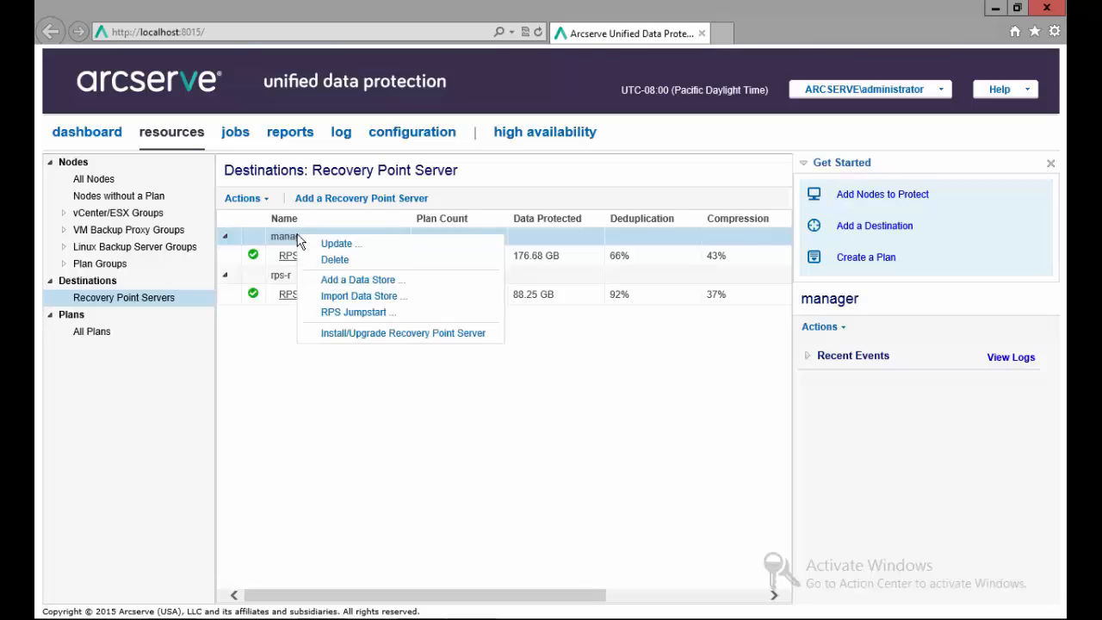
click(340, 284)
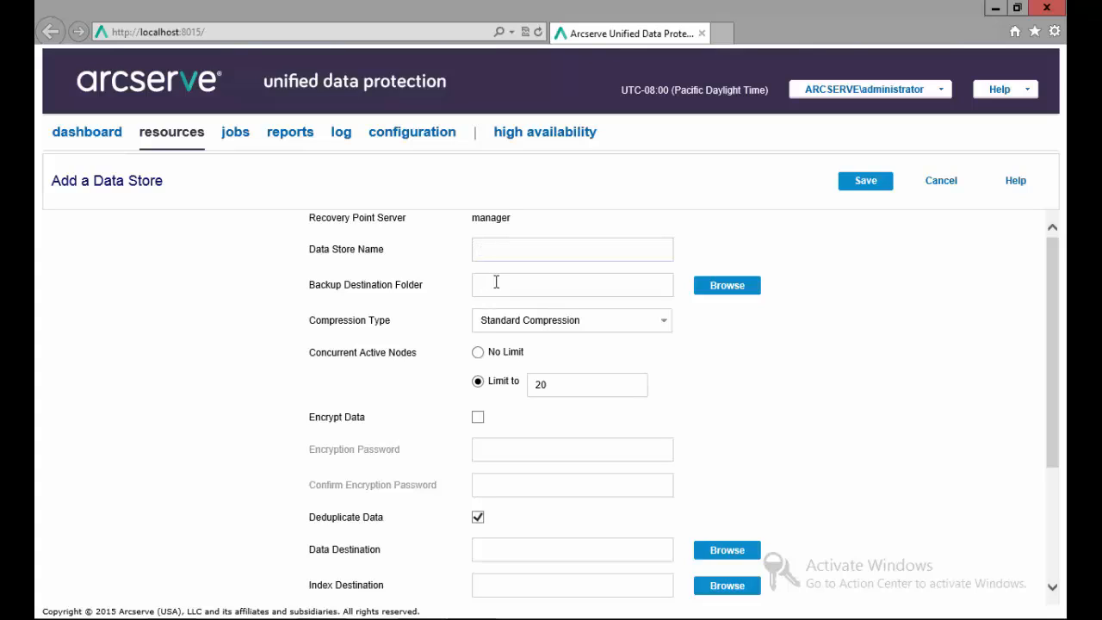
click(664, 324)
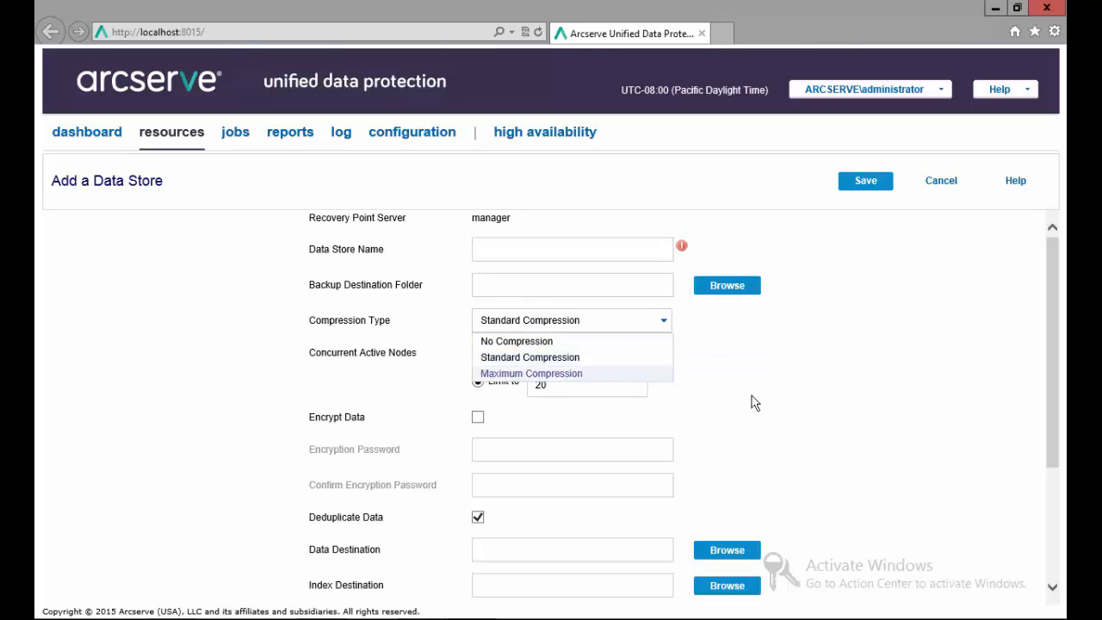
click(787, 398)
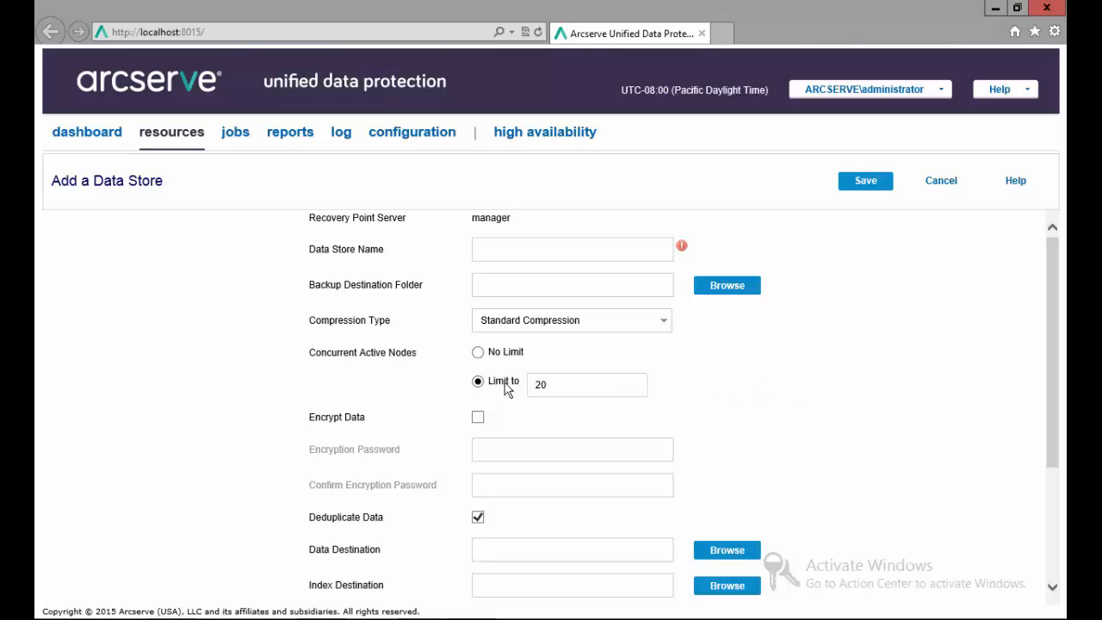
Examine the data store's concurrent active node limit and encryption password options, leaving data encryption off.
mouse_move(547, 387)
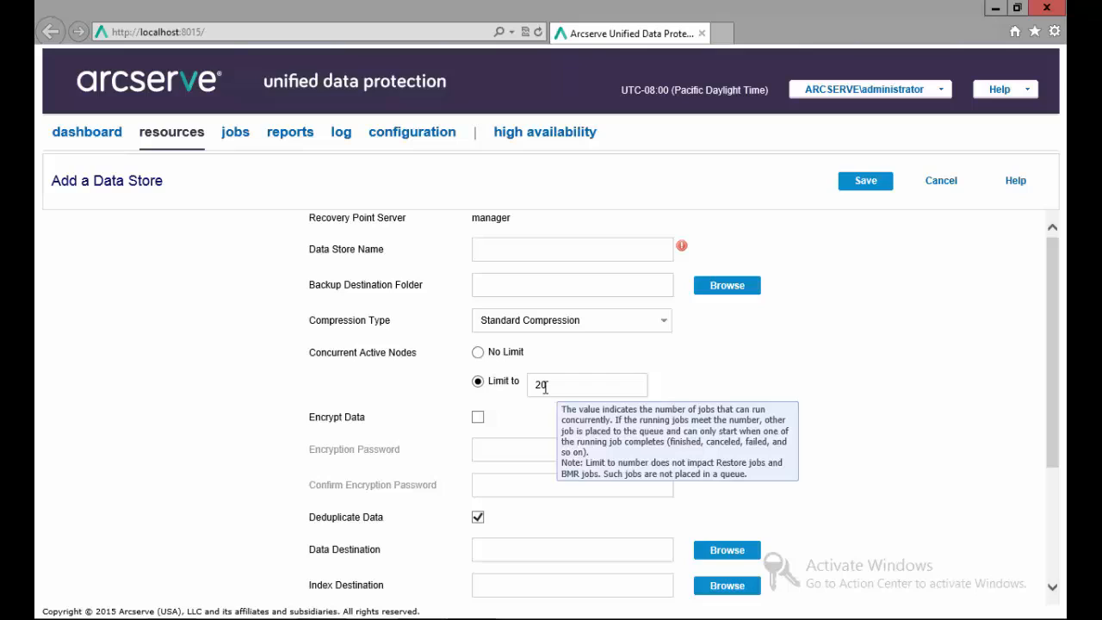
click(478, 418)
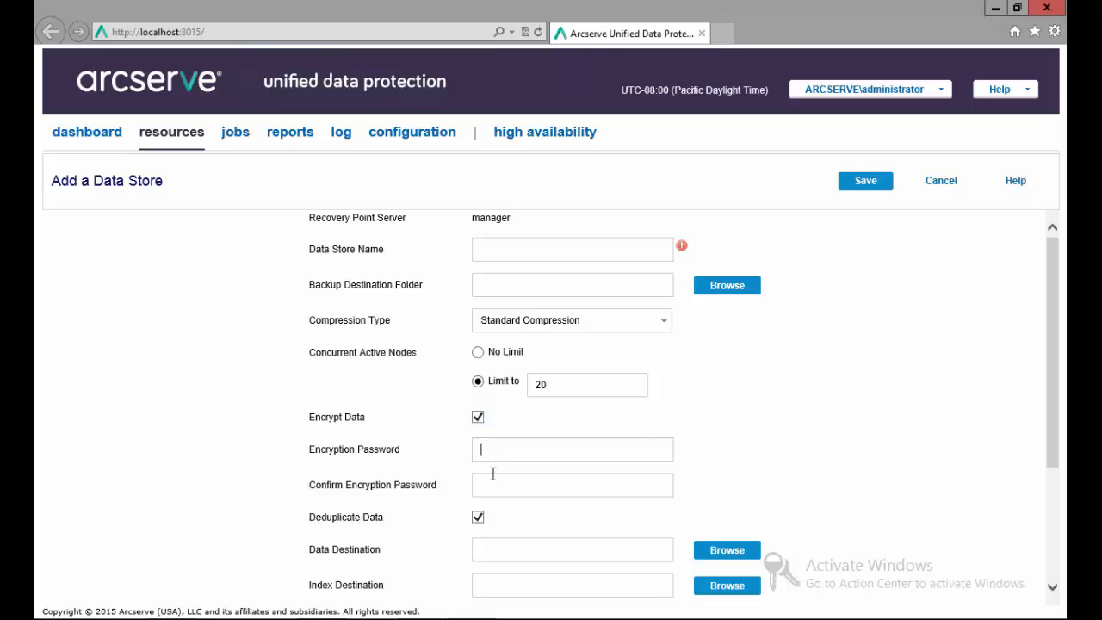
click(478, 420)
Review the data store's deduplication destinations and try a 16KB deduplication block size before restoring 4KB.
drag(1055, 337, 1043, 435)
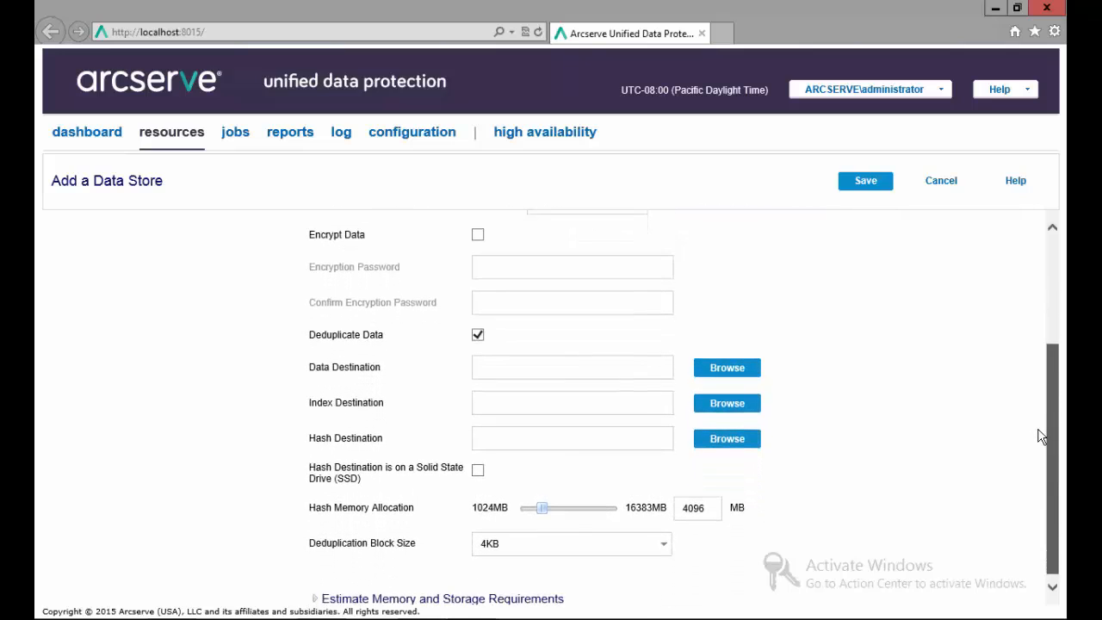
click(496, 376)
click(480, 438)
click(664, 546)
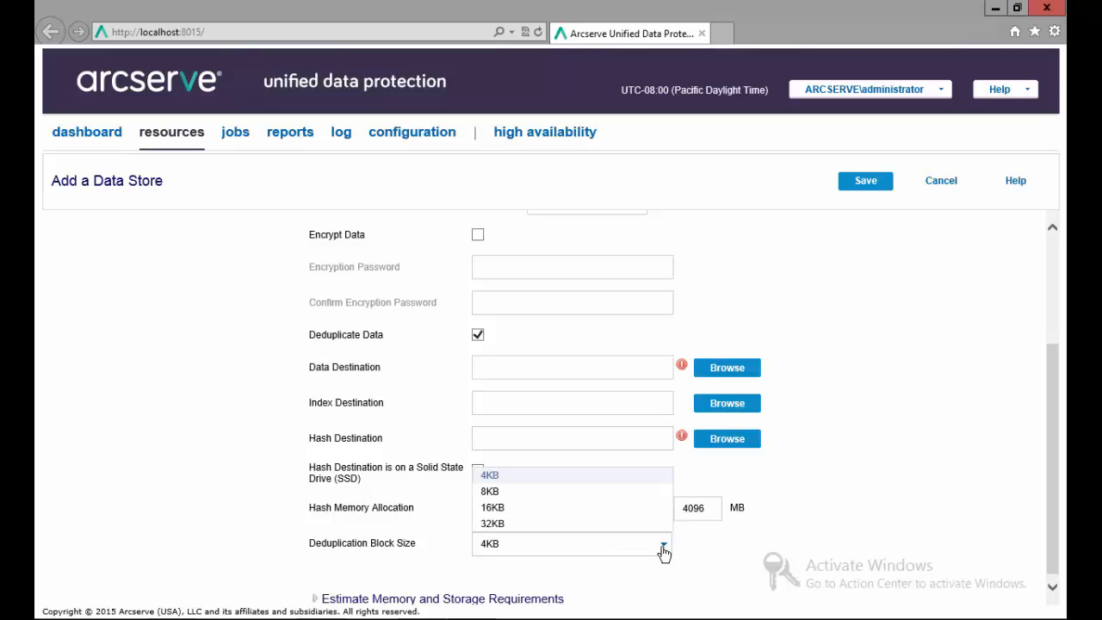
click(522, 516)
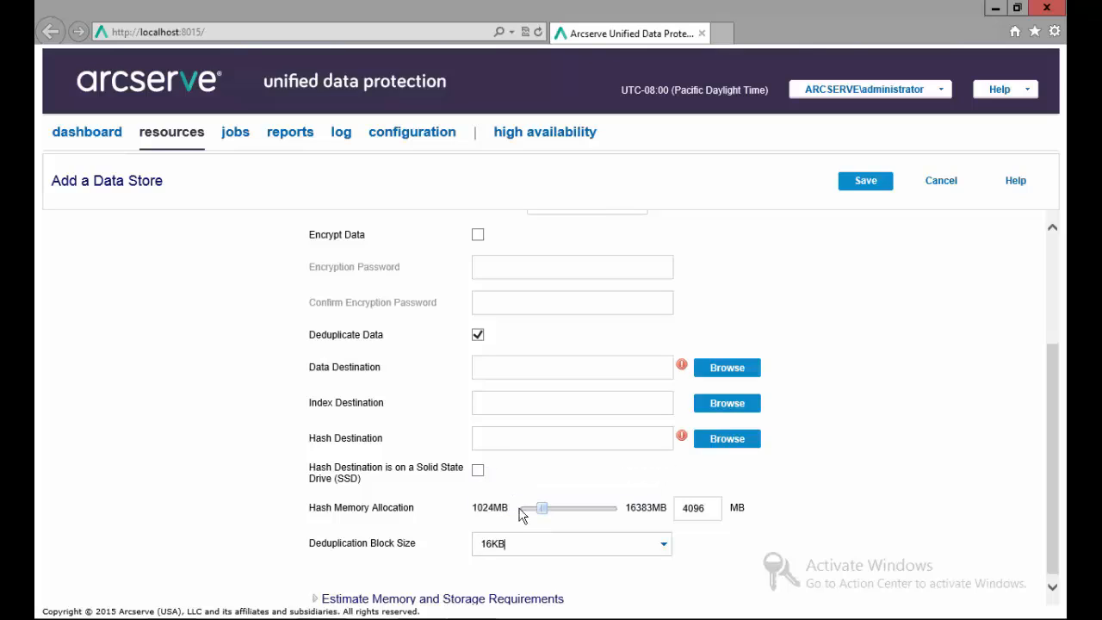
click(664, 548)
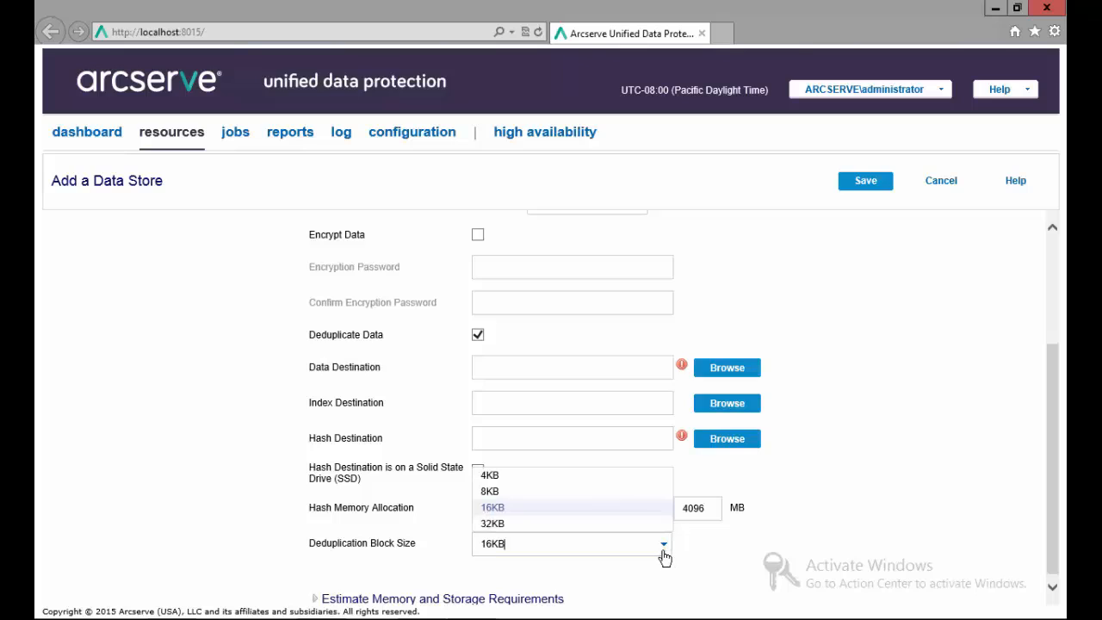
click(530, 476)
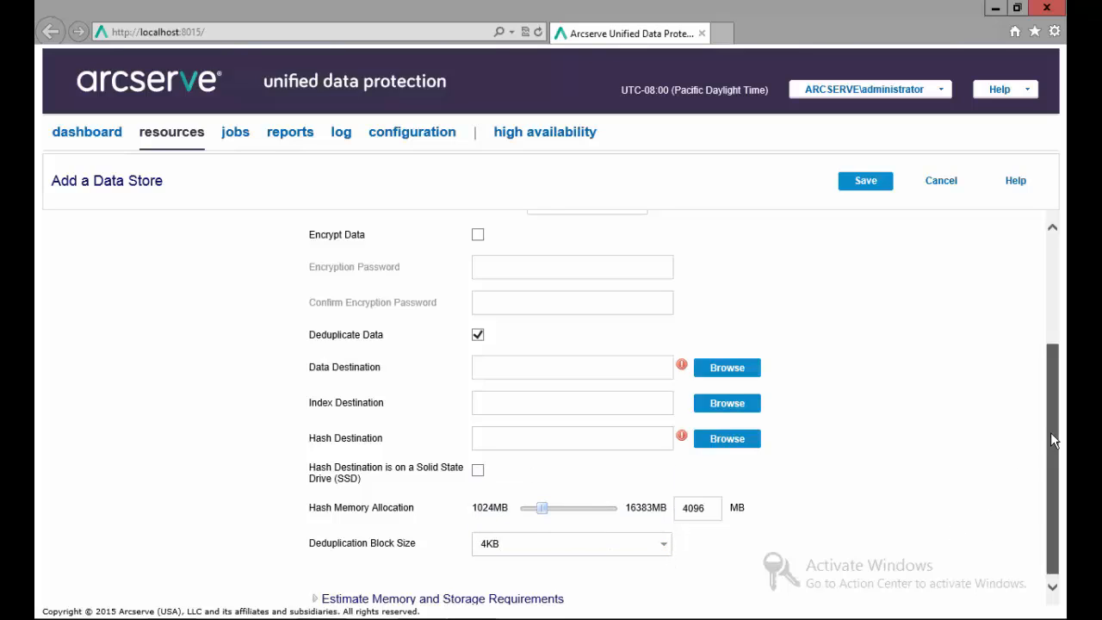
Expand the memory and storage requirements estimate and set the estimated size of data to be stored to 4736 GB.
click(315, 598)
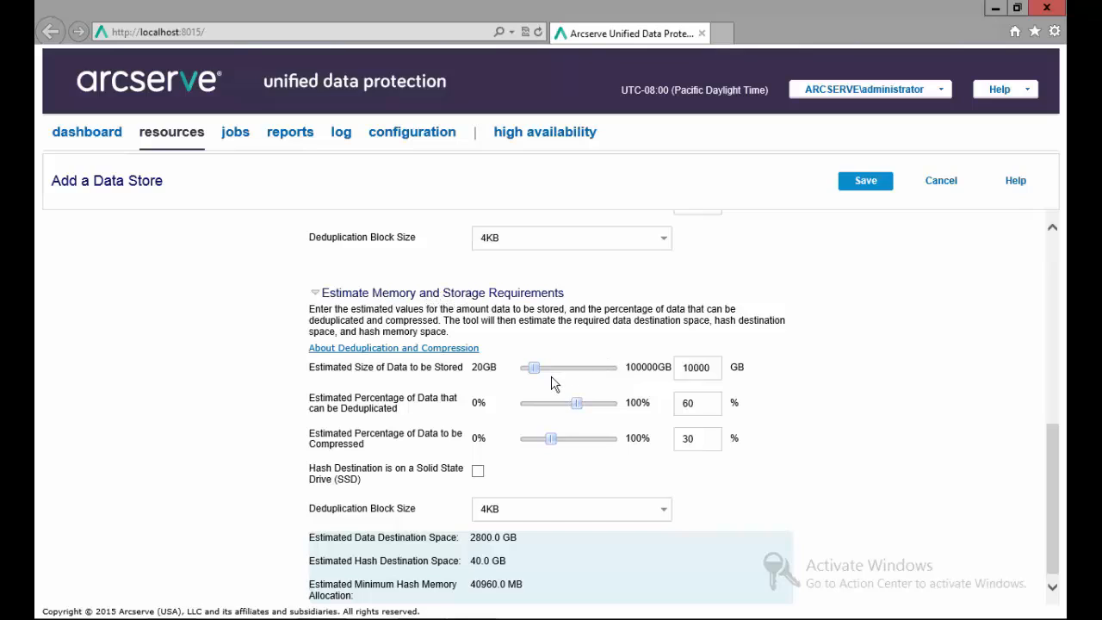
mouse_move(535, 369)
mouse_down()
mouse_move(594, 376)
mouse_move(531, 372)
mouse_up()
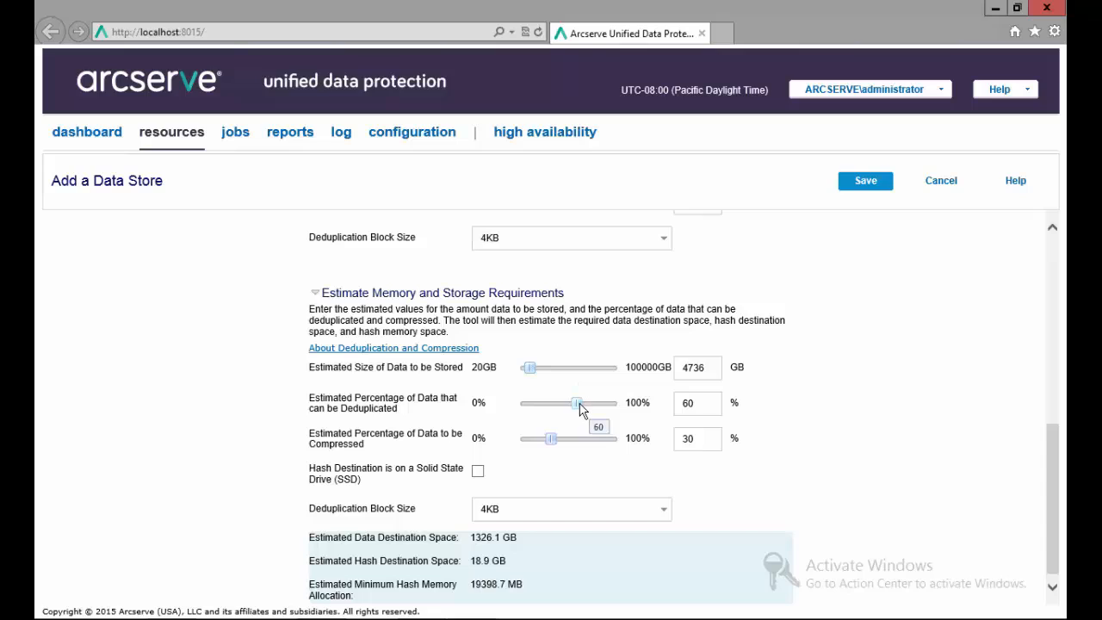
drag(578, 404, 551, 444)
scroll(615, 531, down, 1)
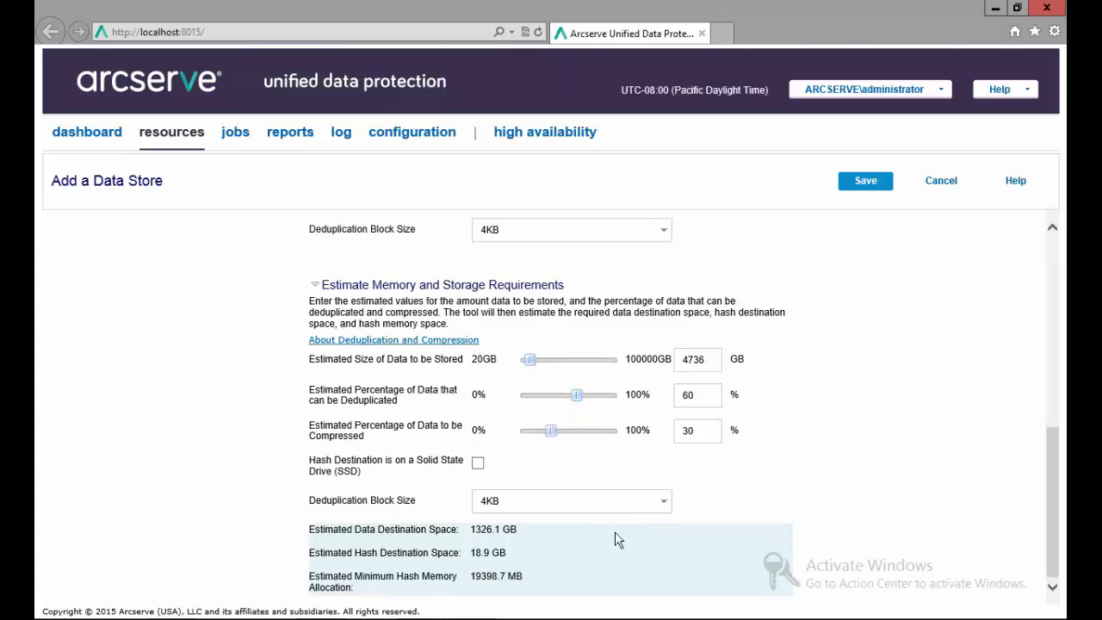
Check the estimate's solid state drive and deduplication block size options, and leave the data store form without saving.
click(478, 470)
click(478, 466)
click(664, 502)
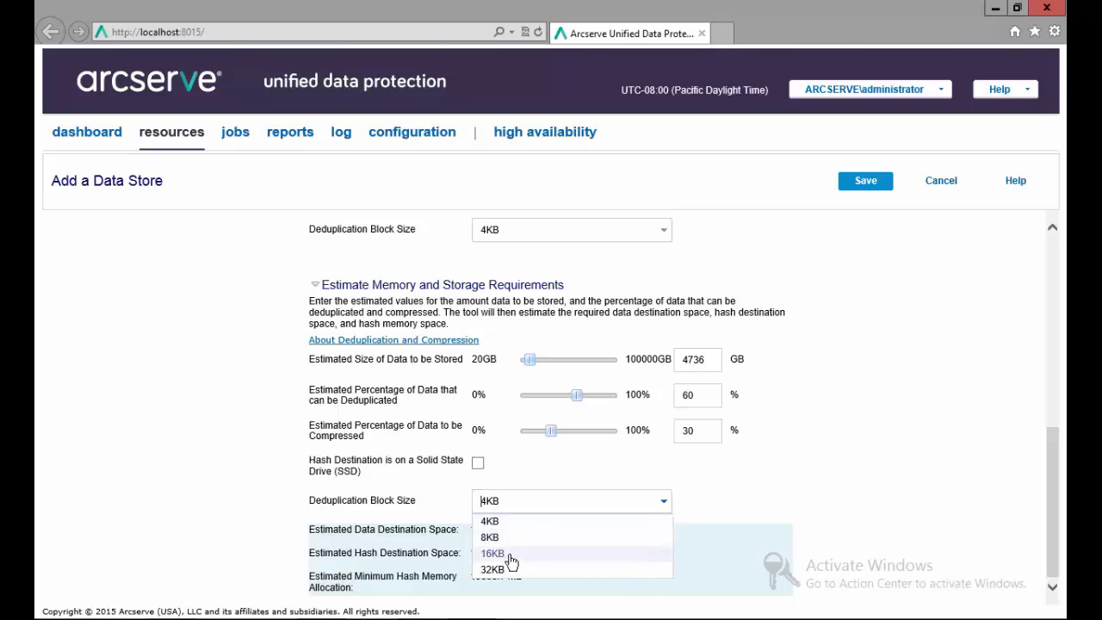
click(554, 470)
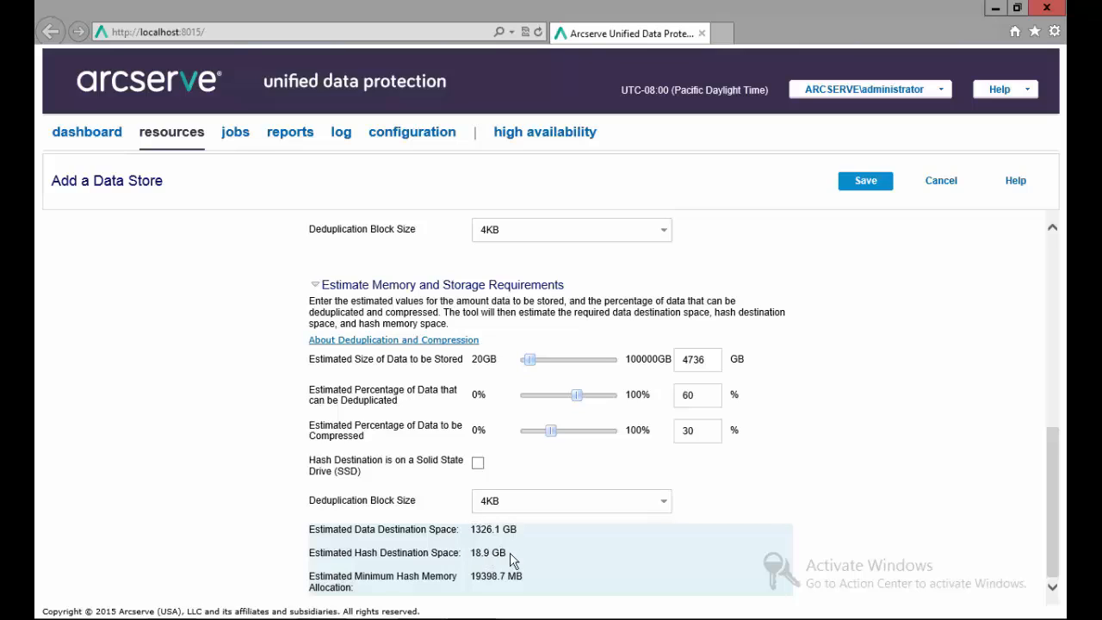
drag(510, 554, 478, 580)
click(941, 183)
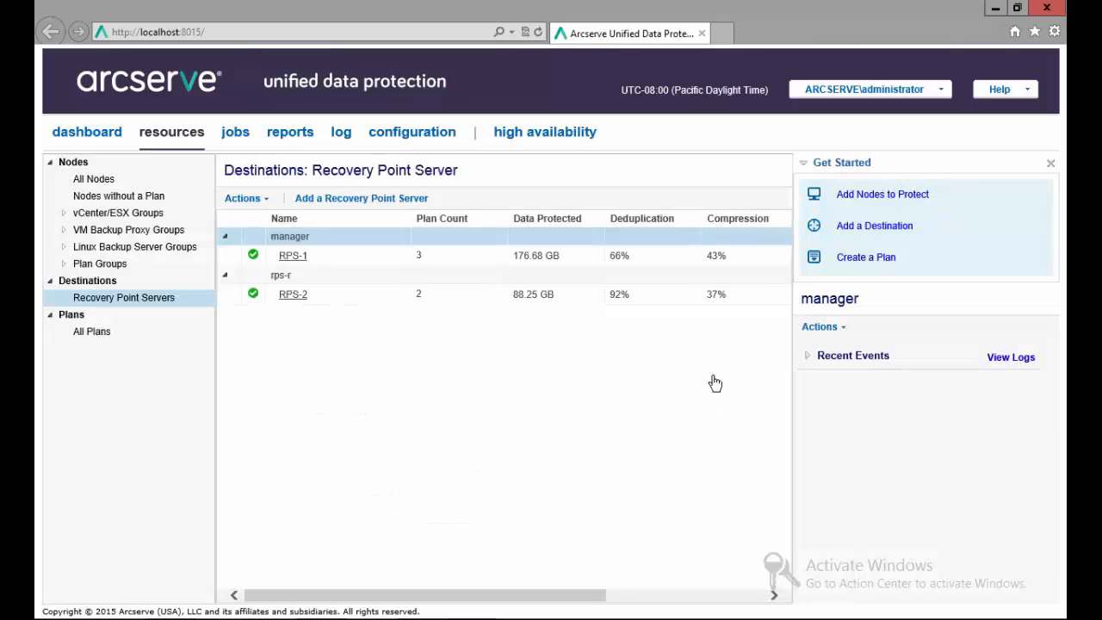
Add a plan named "demo Plan" with the task type Backup: Agent-Based Windows.
click(83, 332)
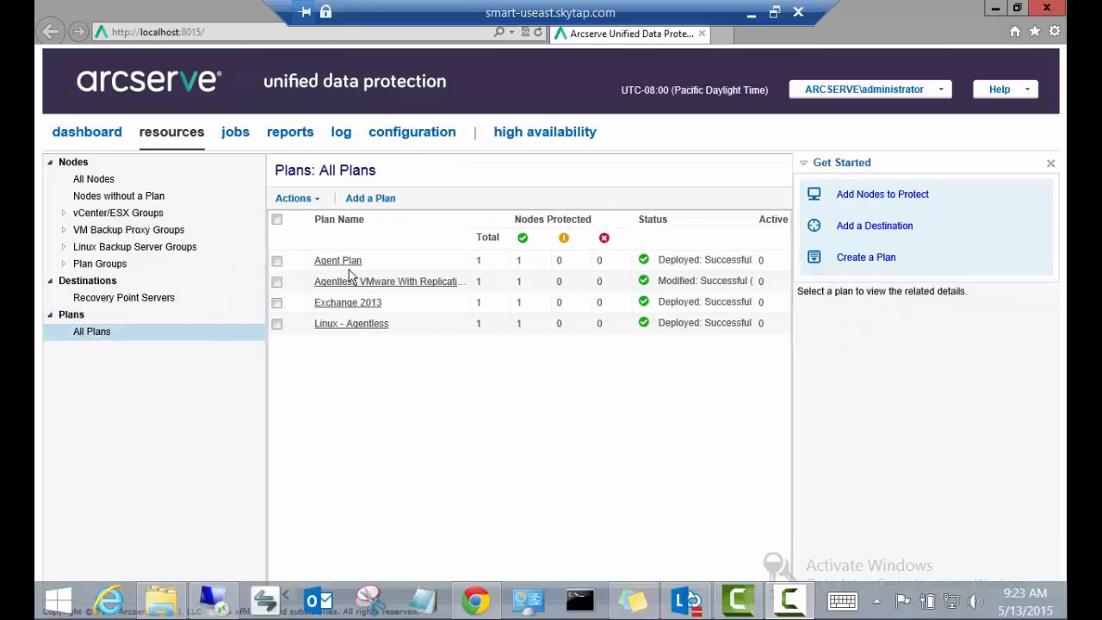
click(373, 199)
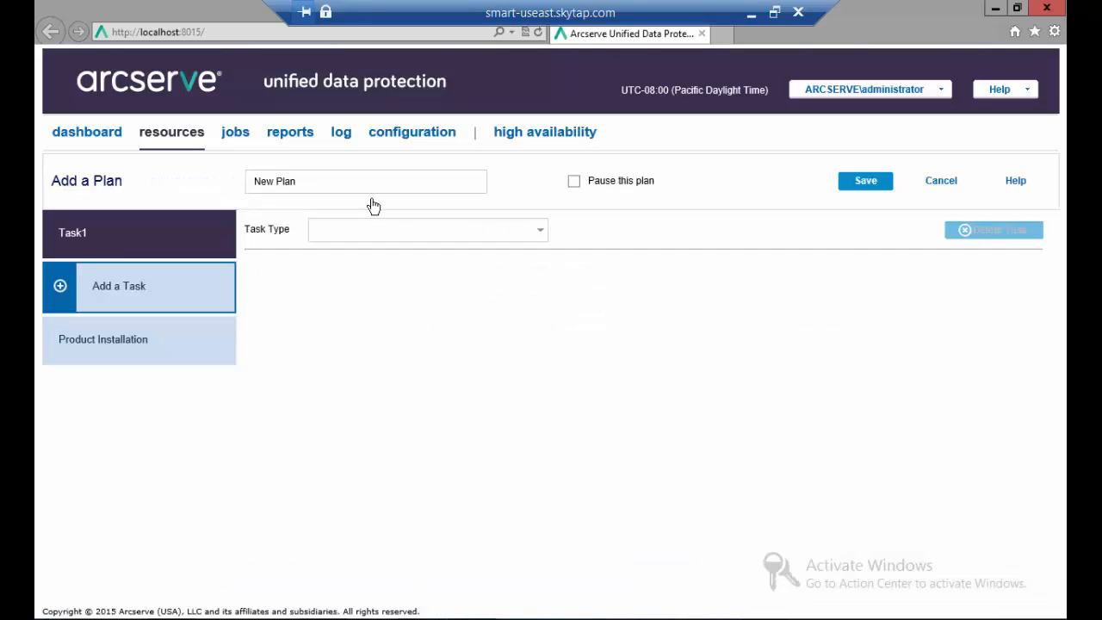
click(313, 183)
drag(300, 185, 251, 182)
text(demo)
click(443, 235)
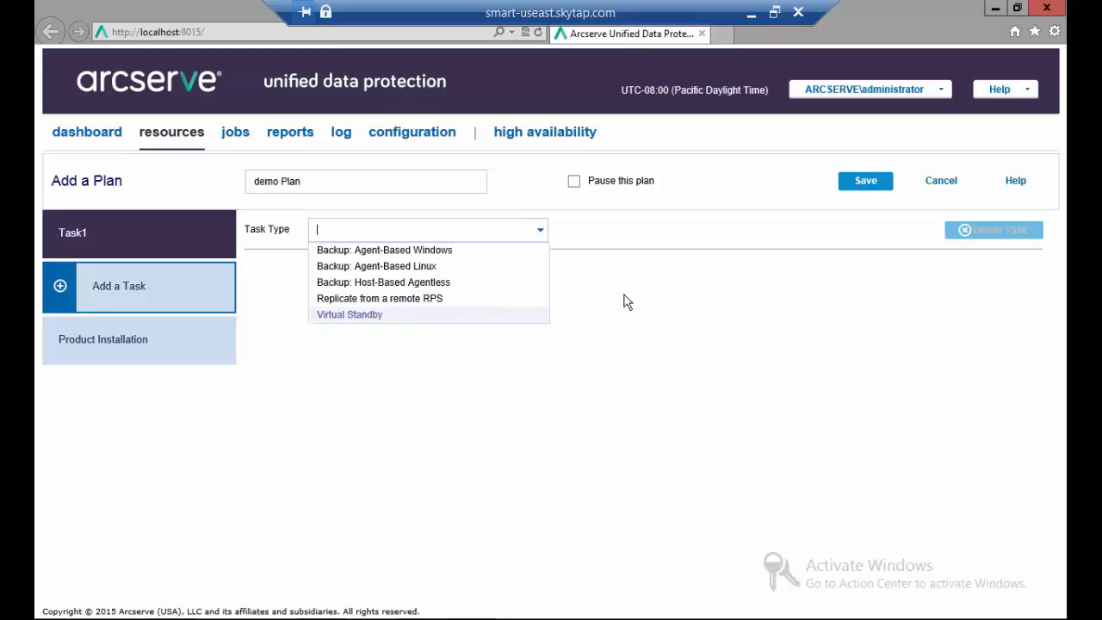
click(401, 250)
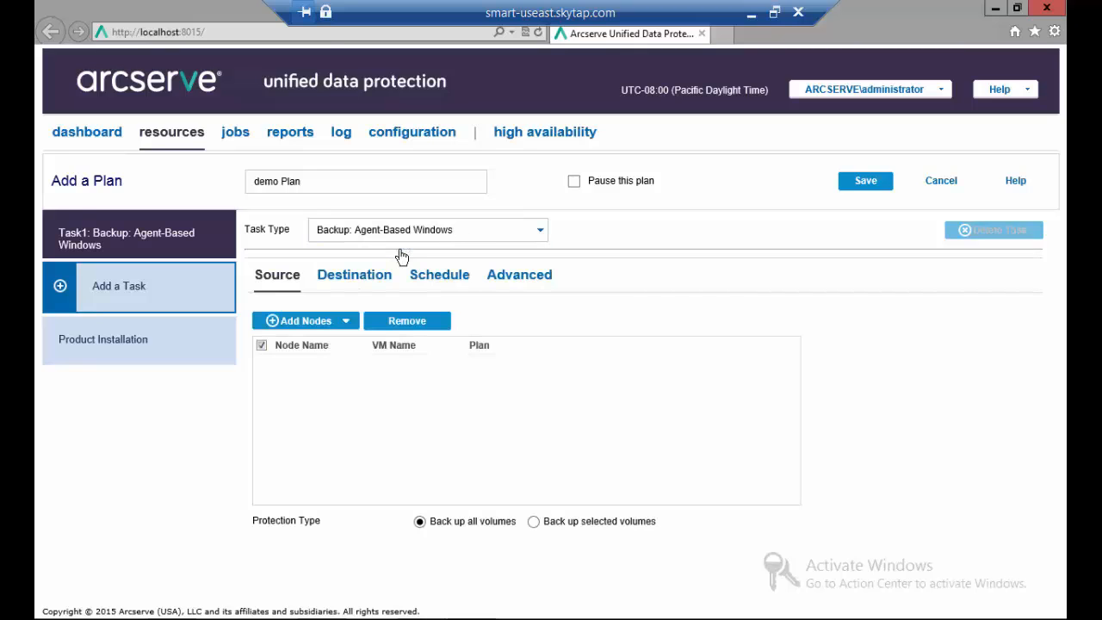
Select the existing MANAGER node as the source to protect in the backup task.
click(346, 323)
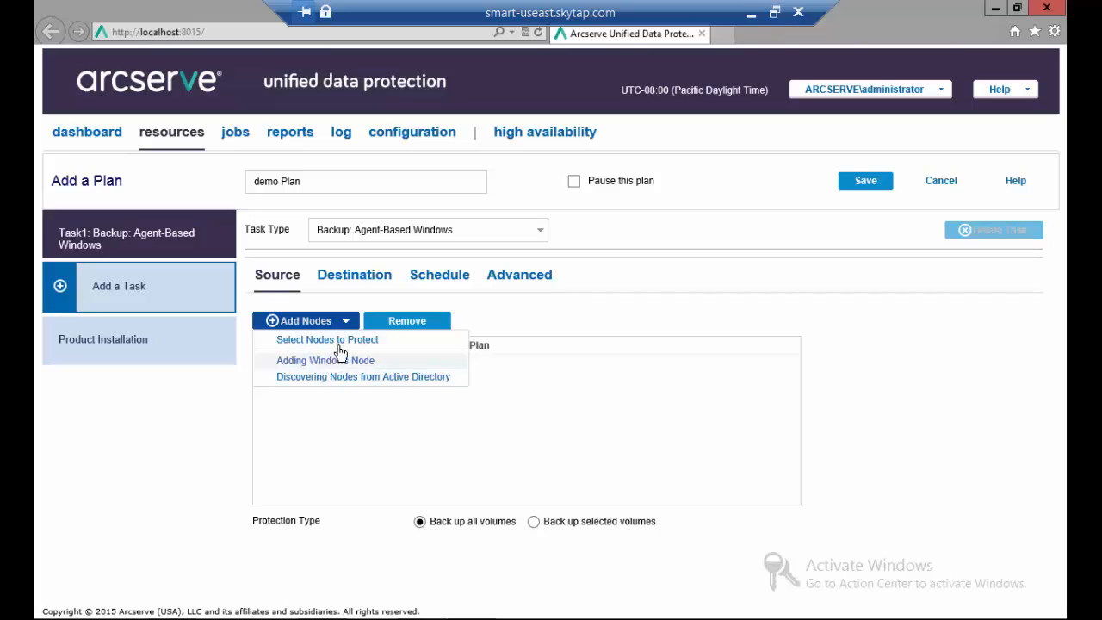
click(344, 344)
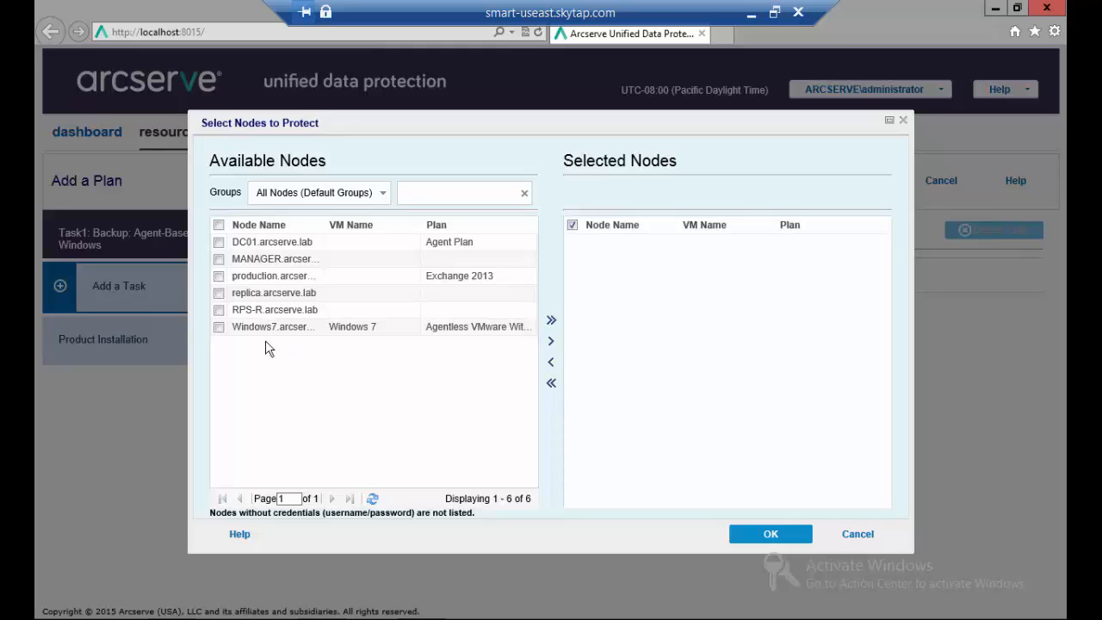
click(219, 259)
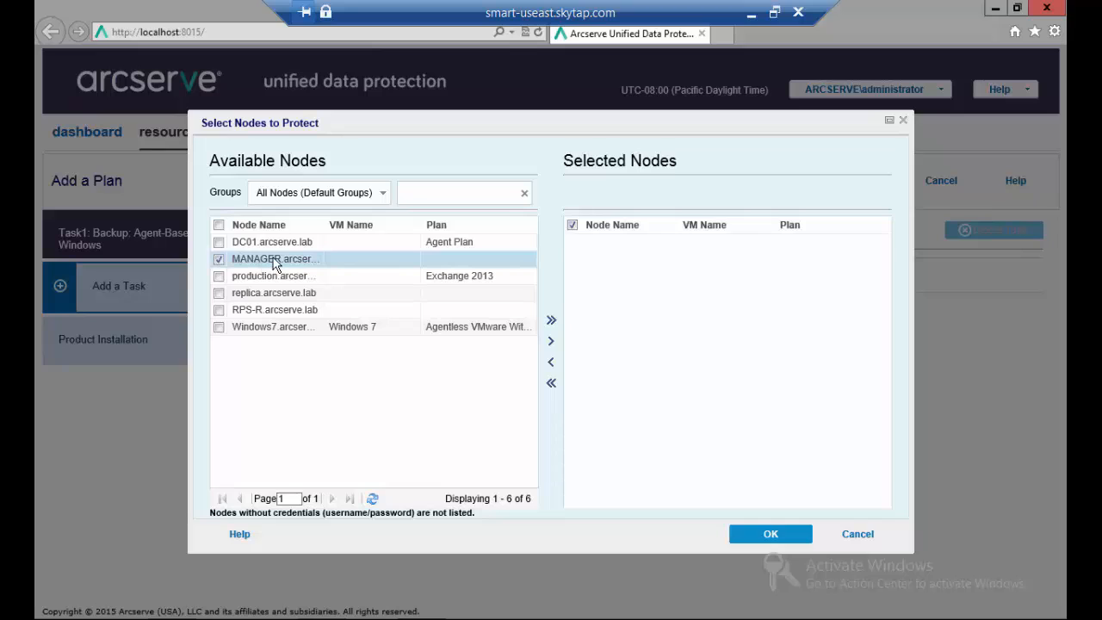
click(553, 343)
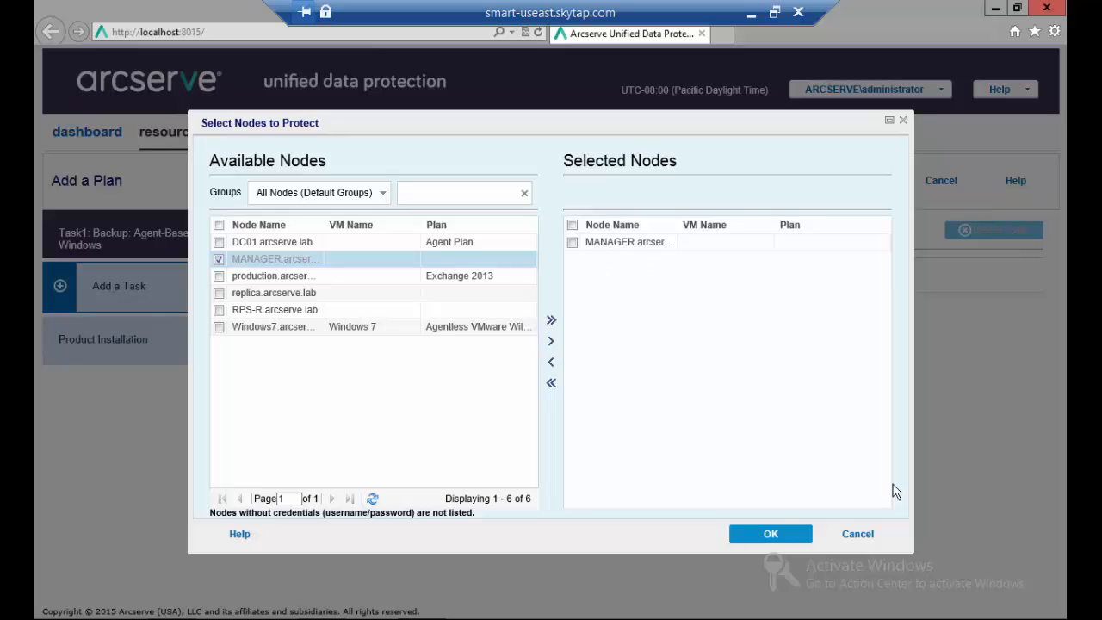
click(773, 534)
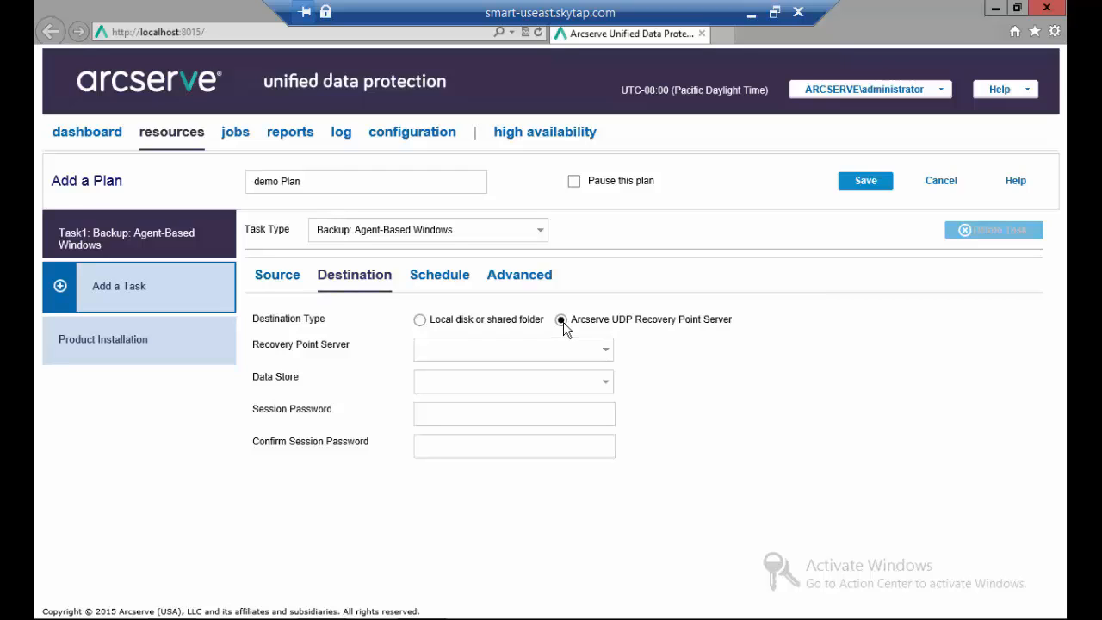
Review the local disk destination options, and set the destination to the Arcserve UDP Recovery Point Server manager with data store RPS-1.
click(420, 321)
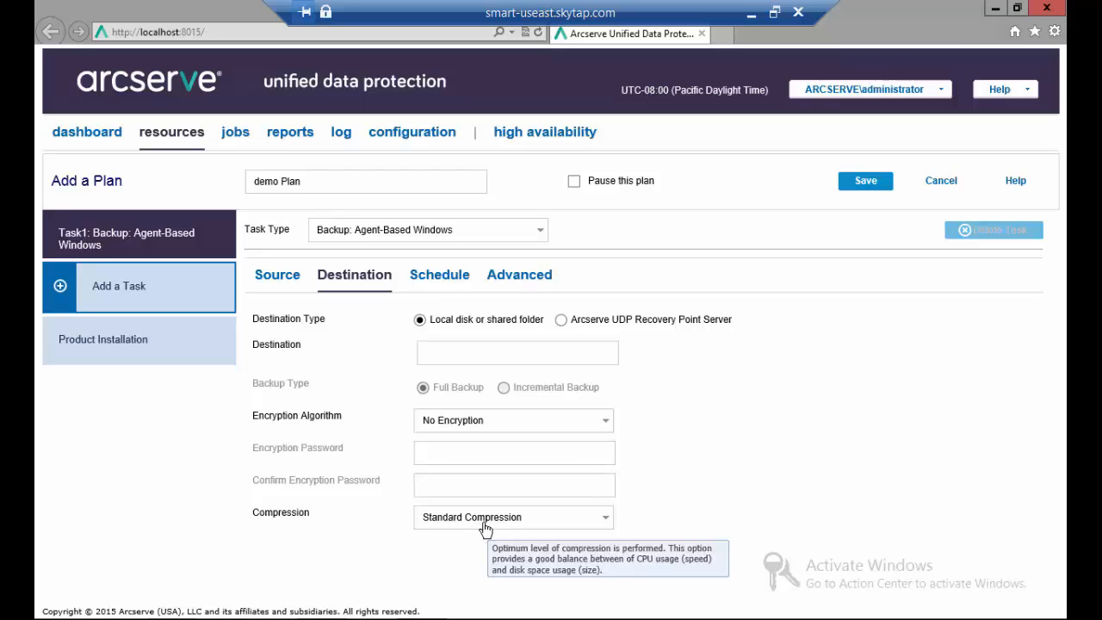
click(562, 320)
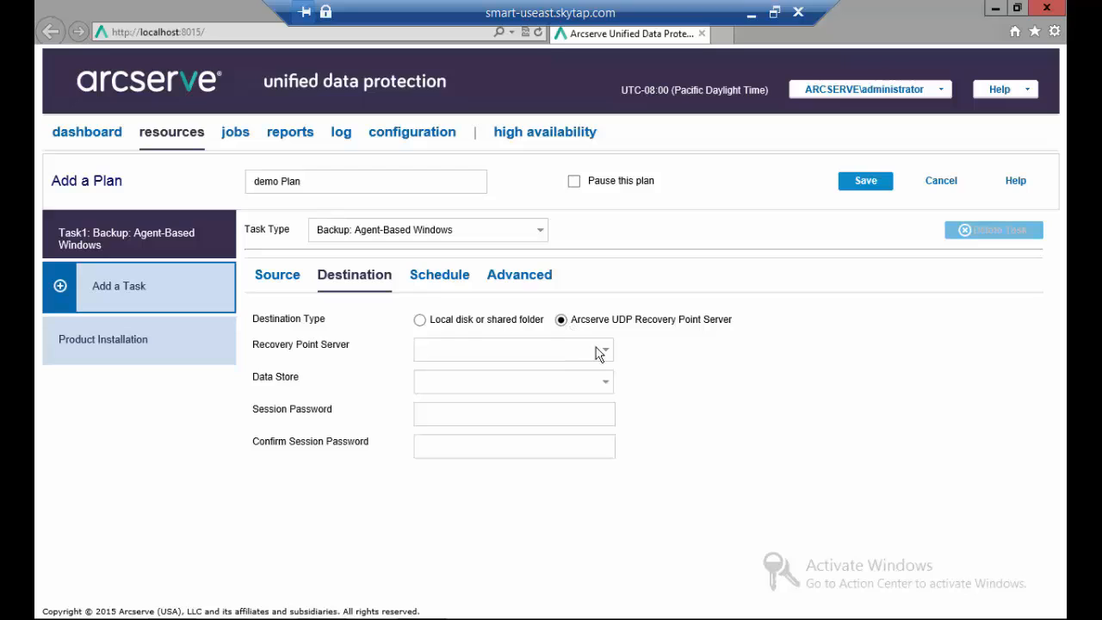
click(606, 351)
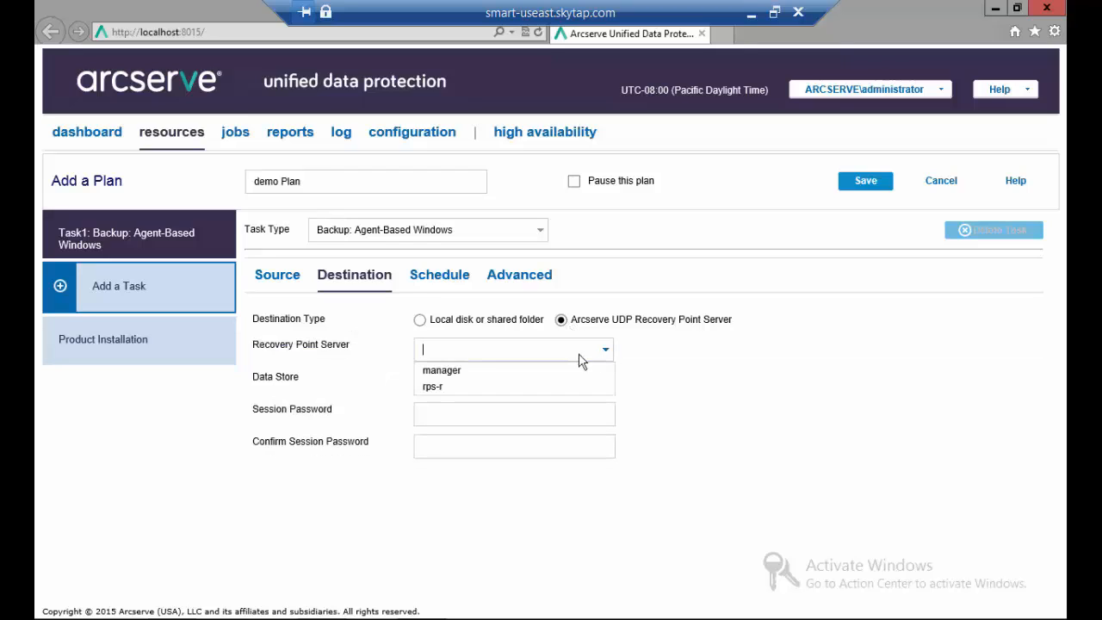
click(442, 371)
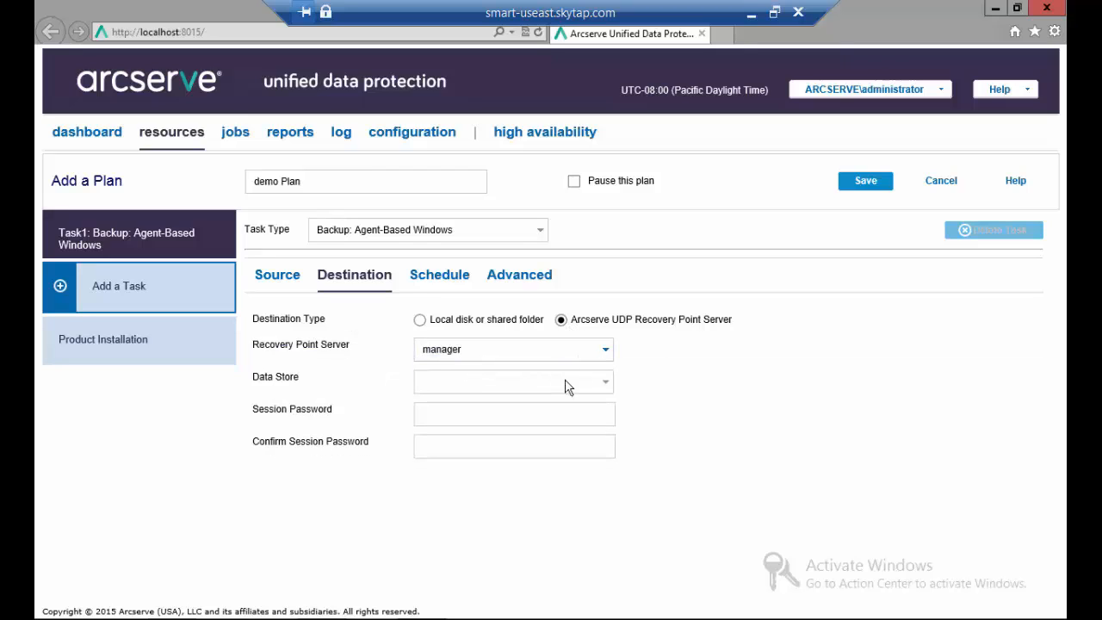
click(607, 385)
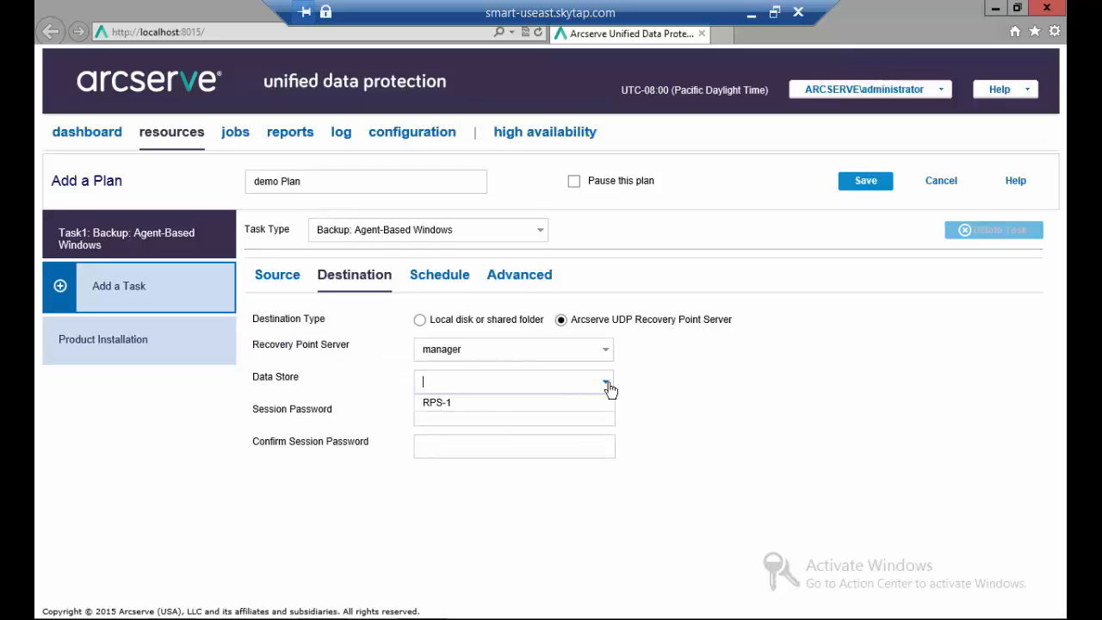
click(459, 402)
Enter and confirm the session password for the backup destination.
click(466, 416)
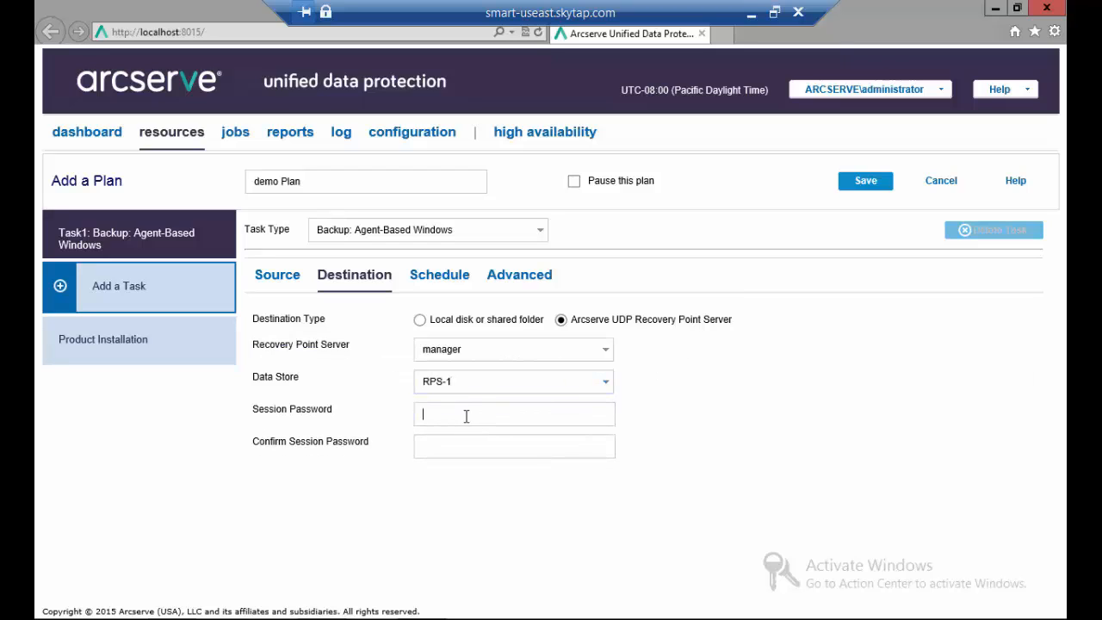
text(•)
click(484, 452)
text(••••)
Examine the daily incremental backup schedule's frequency, backup type and weekday options, and close it without saving.
click(439, 274)
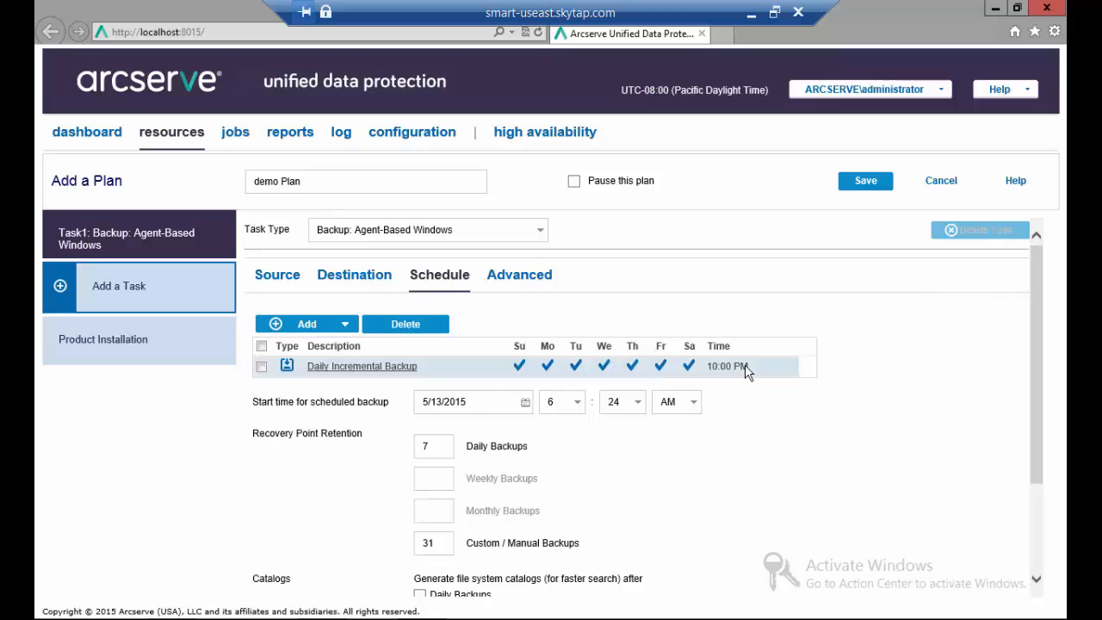
click(385, 369)
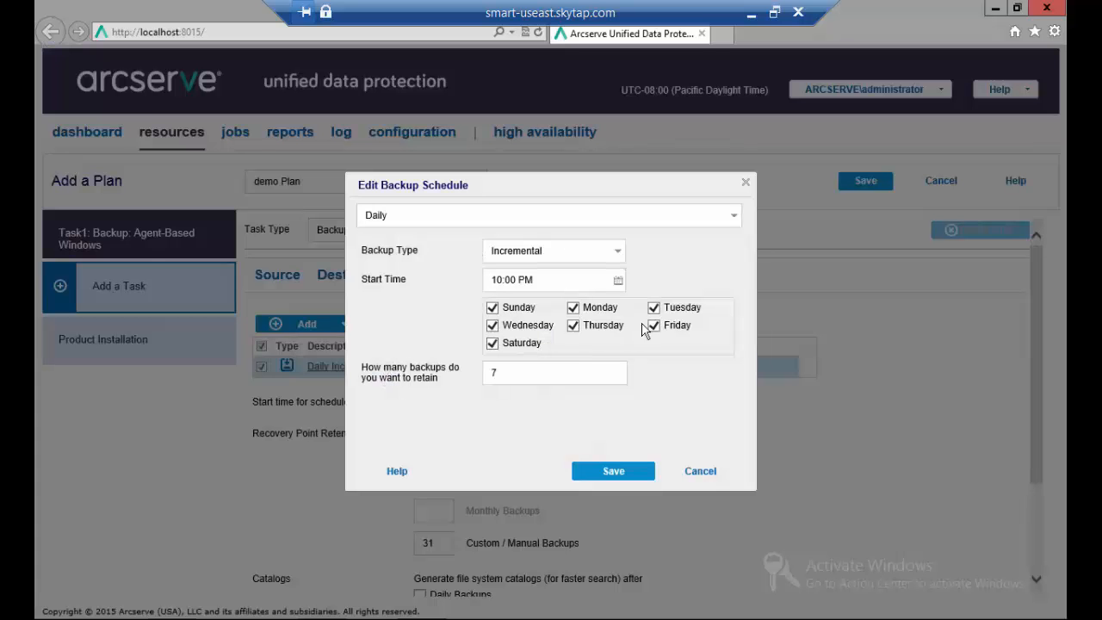
click(735, 216)
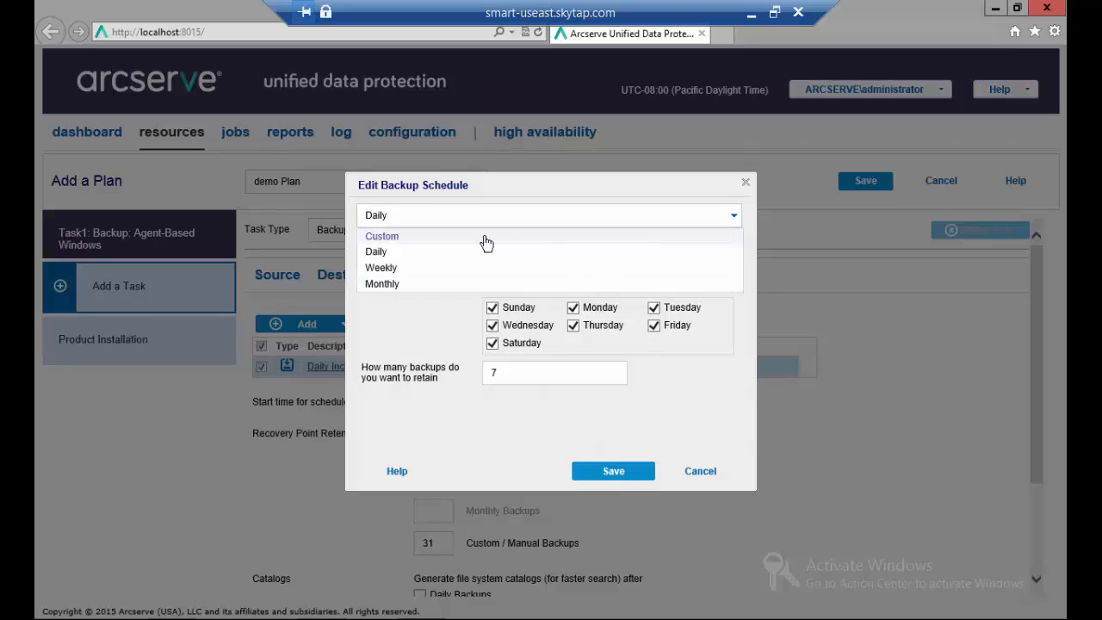
click(723, 401)
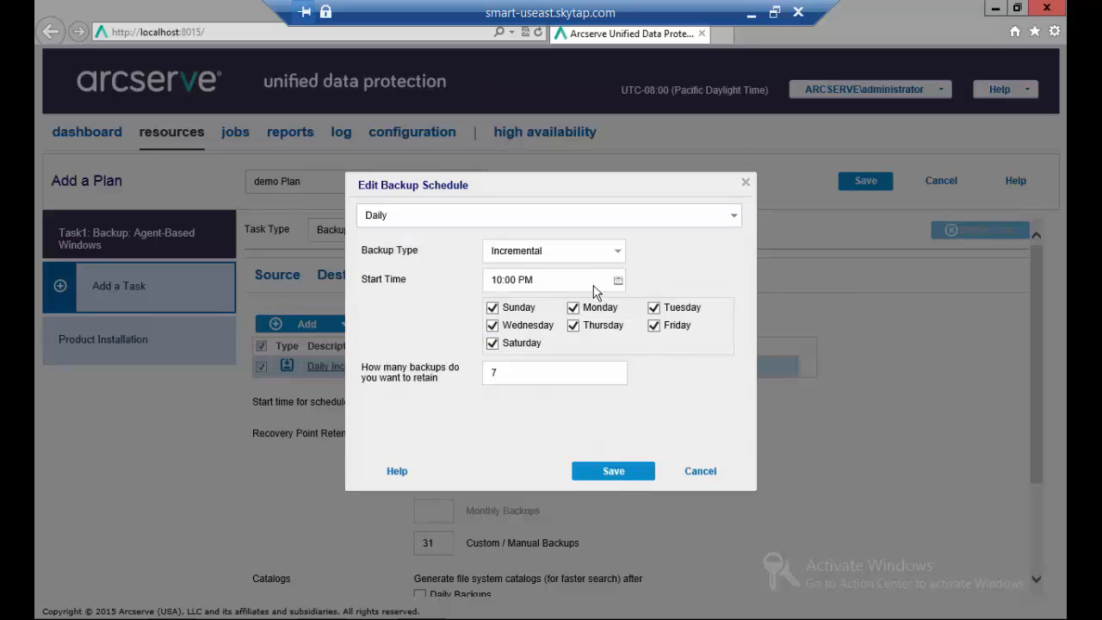
click(617, 256)
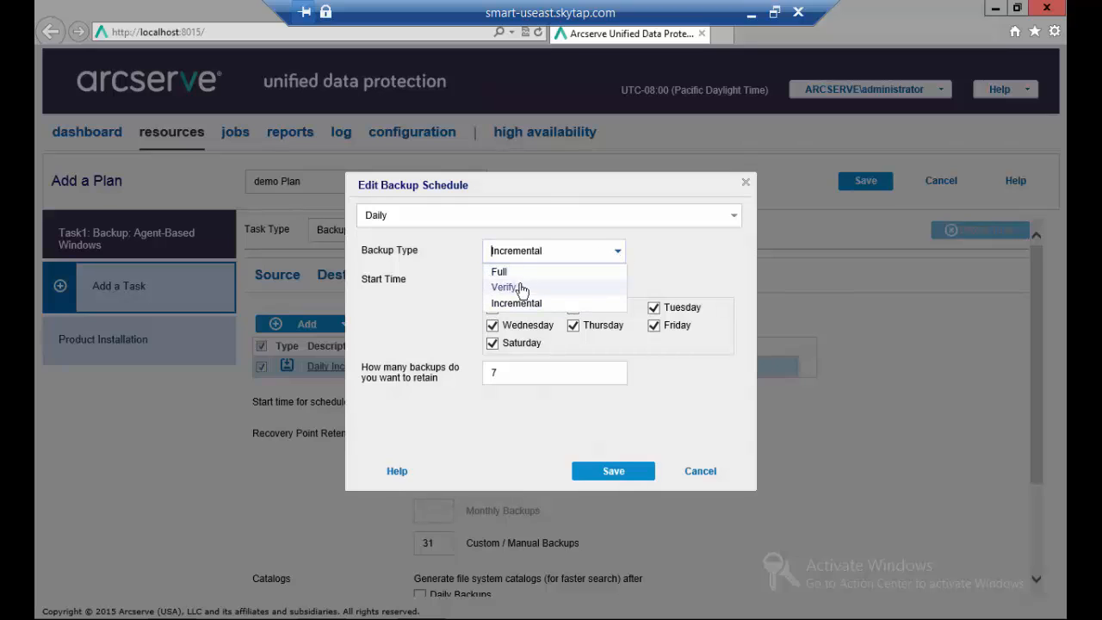
click(405, 333)
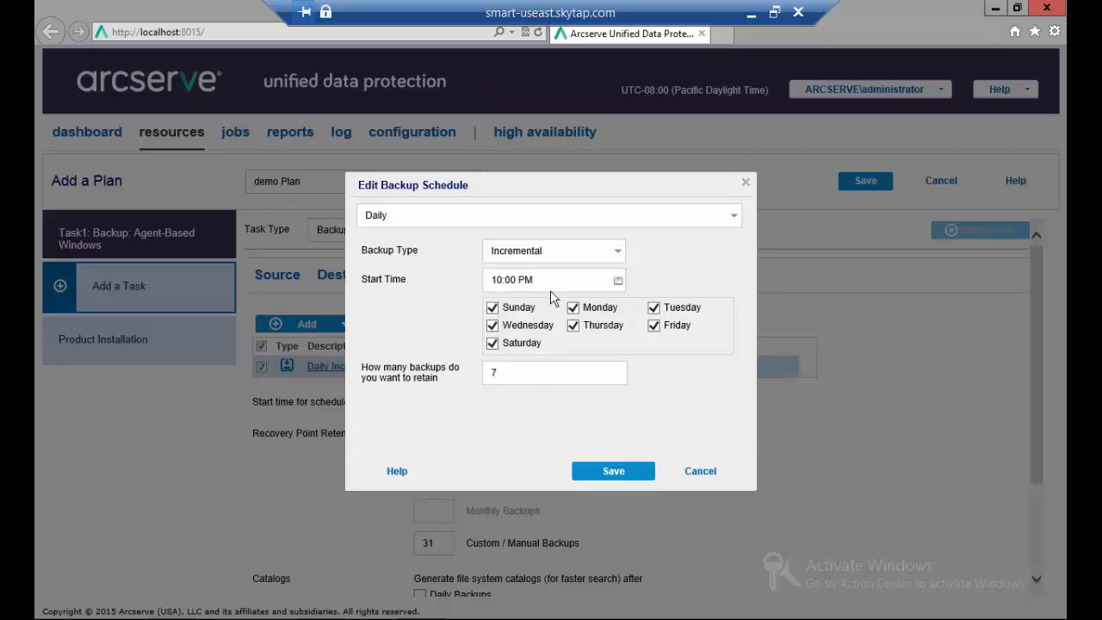
click(493, 308)
click(498, 344)
click(703, 472)
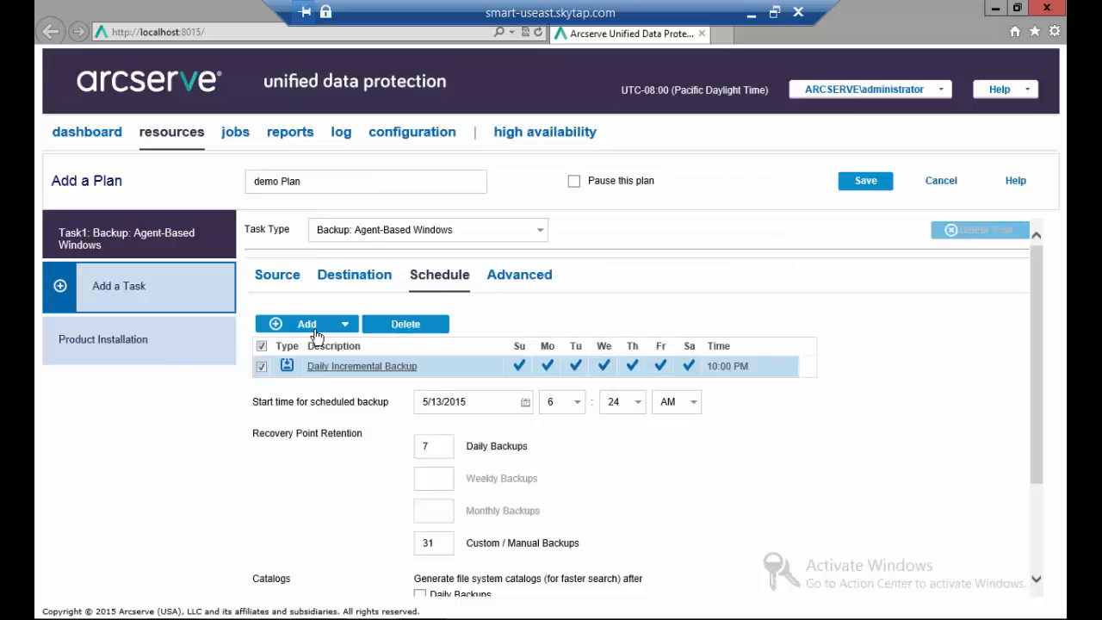
Add a custom incremental backup schedule for every day, repeating every 15 minutes from 8:00 AM until 6:00 PM.
click(320, 326)
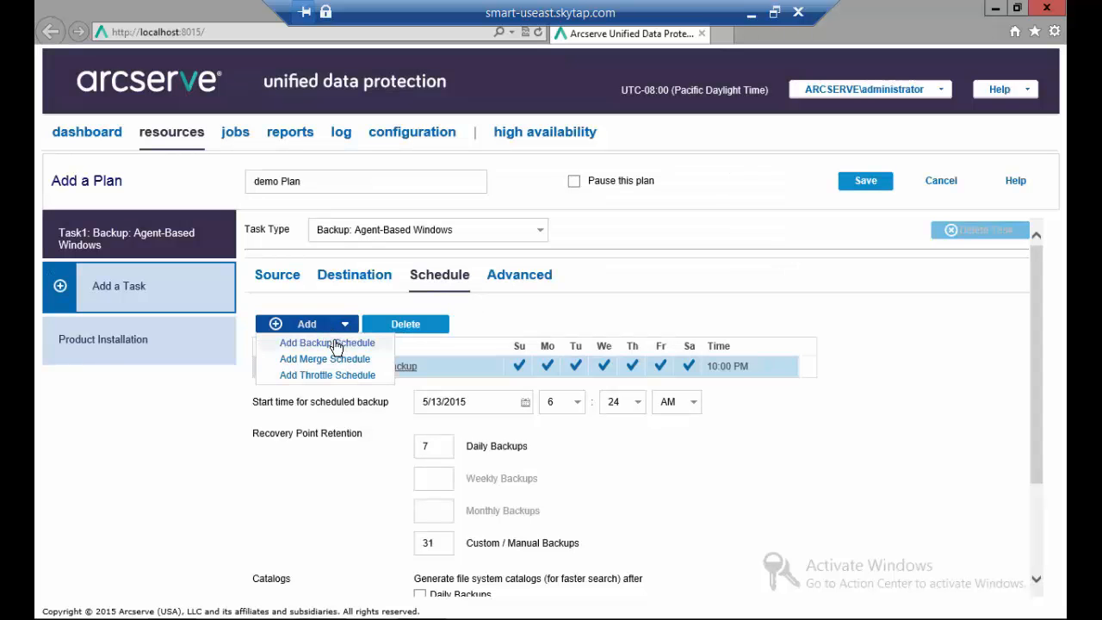
click(336, 345)
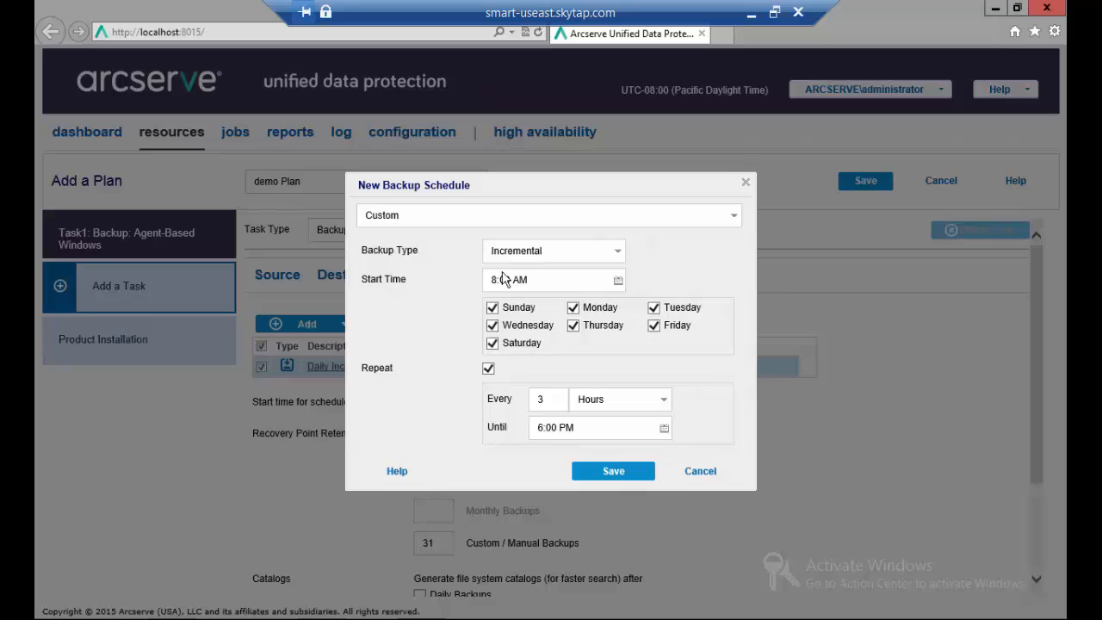
click(663, 399)
click(622, 437)
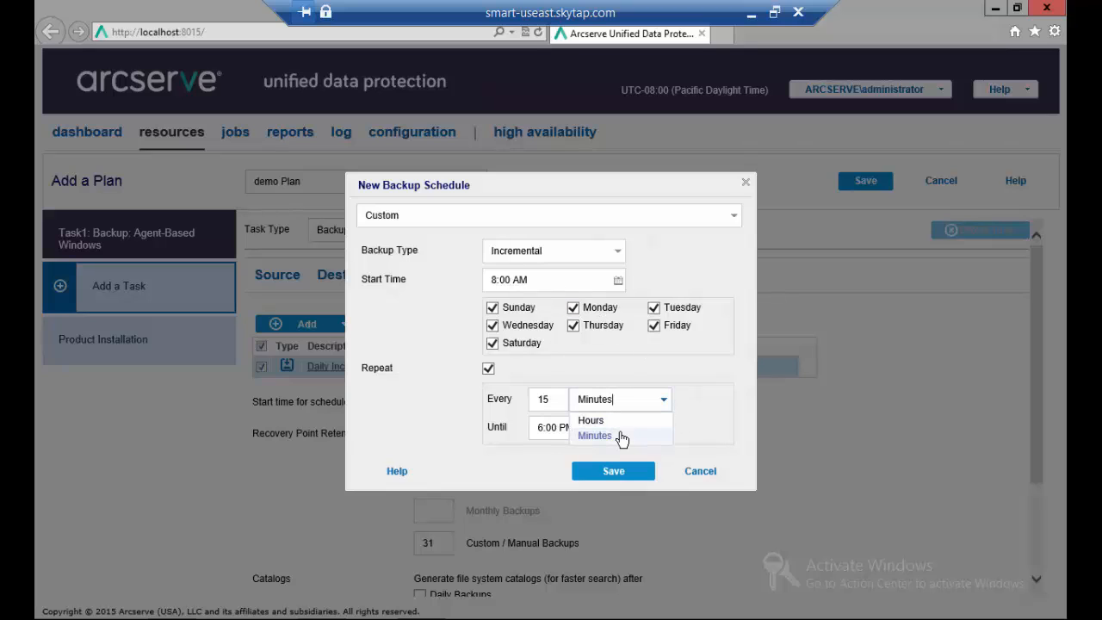
click(560, 401)
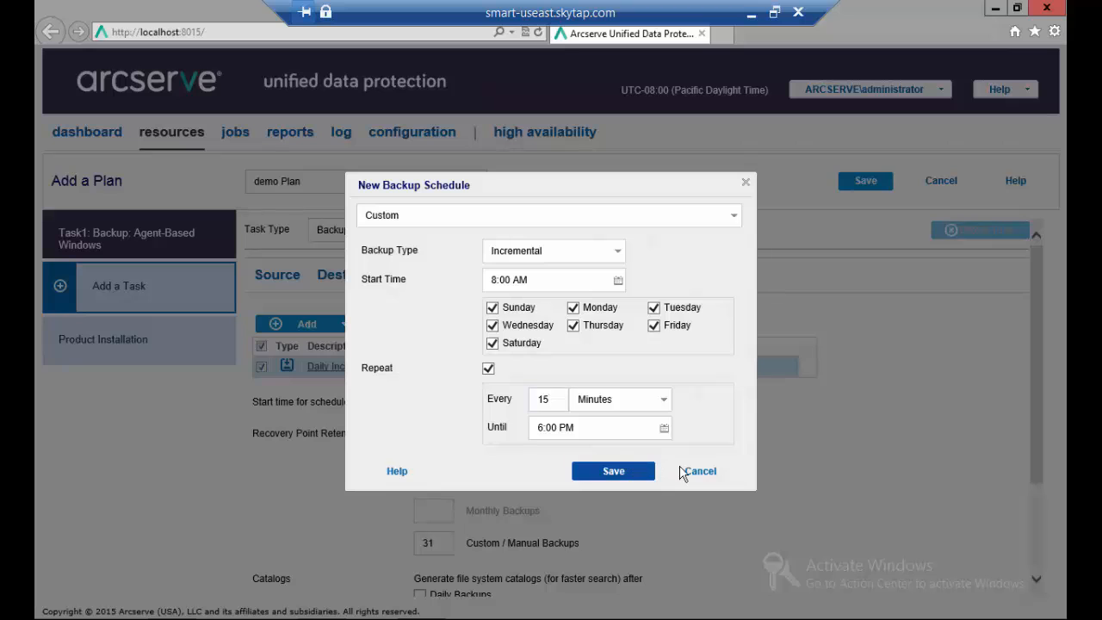
click(623, 474)
Add a weekly incremental backup schedule for Friday at 10:00 PM, retaining 5 backups.
click(307, 325)
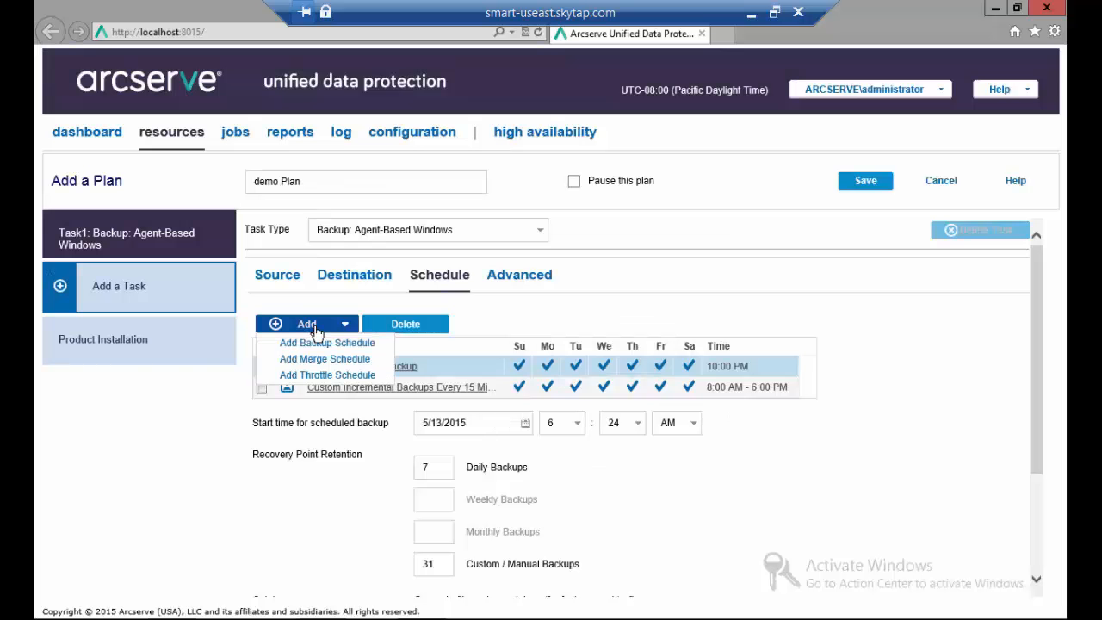
click(312, 346)
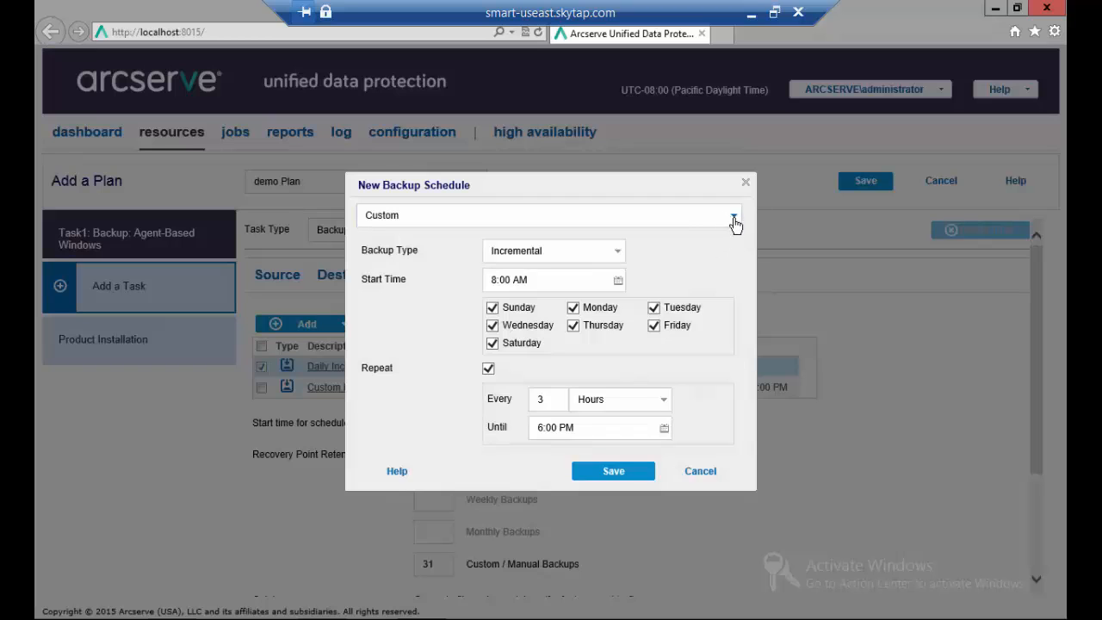
click(710, 225)
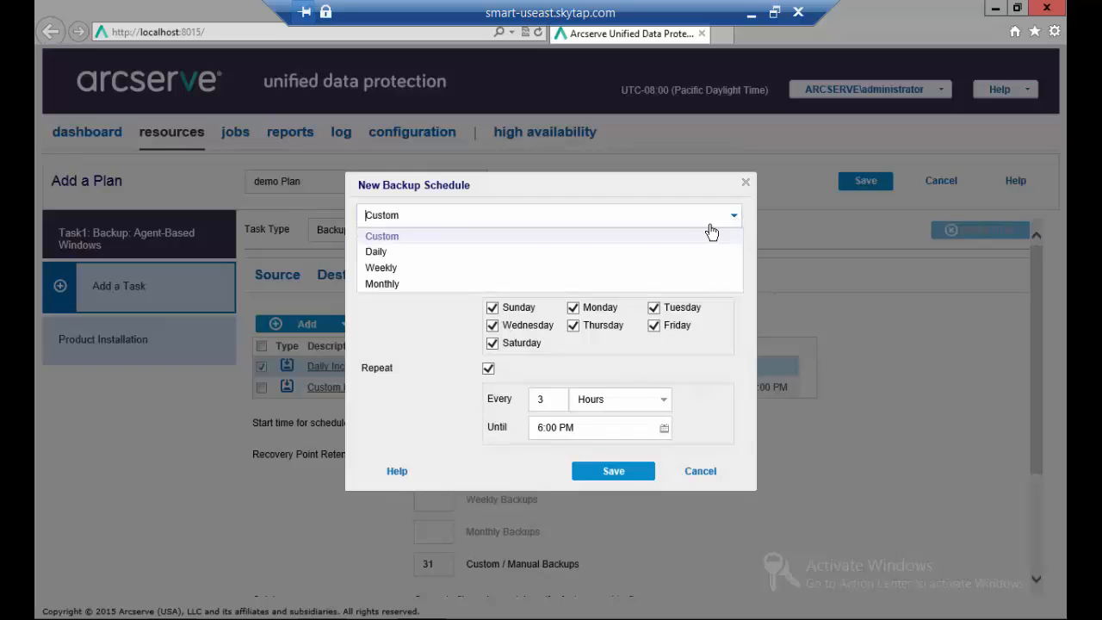
click(422, 268)
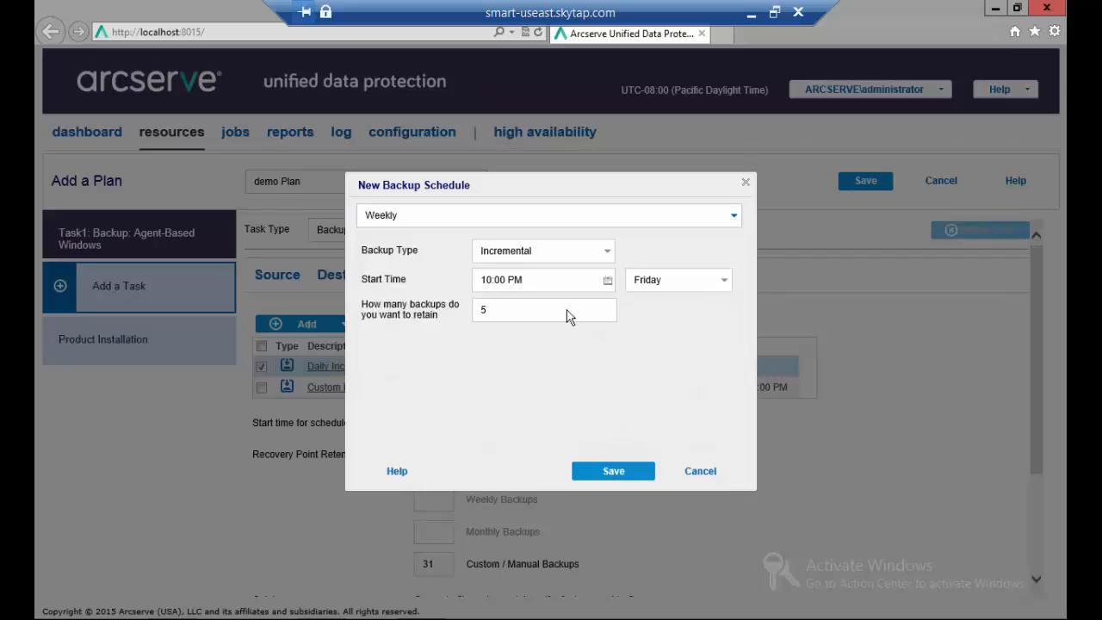
click(724, 281)
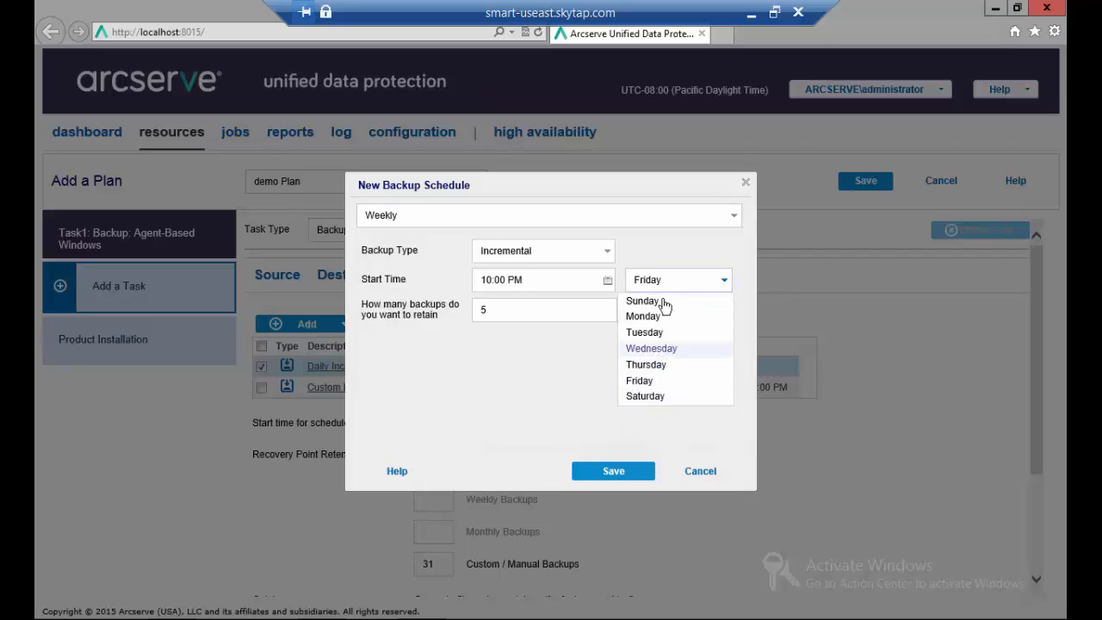
click(652, 387)
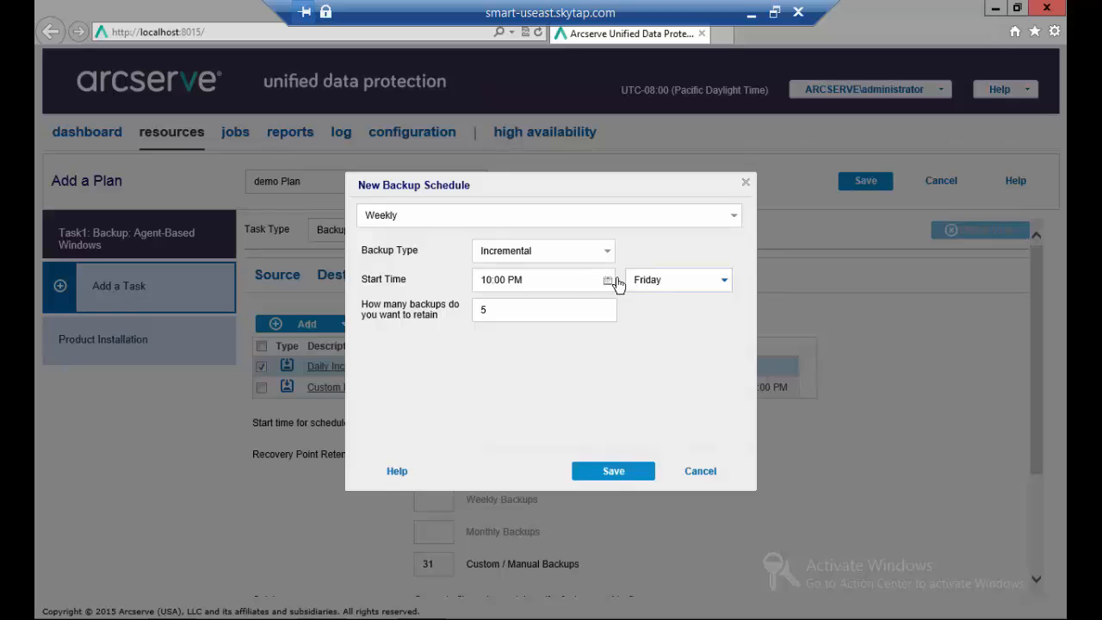
click(614, 474)
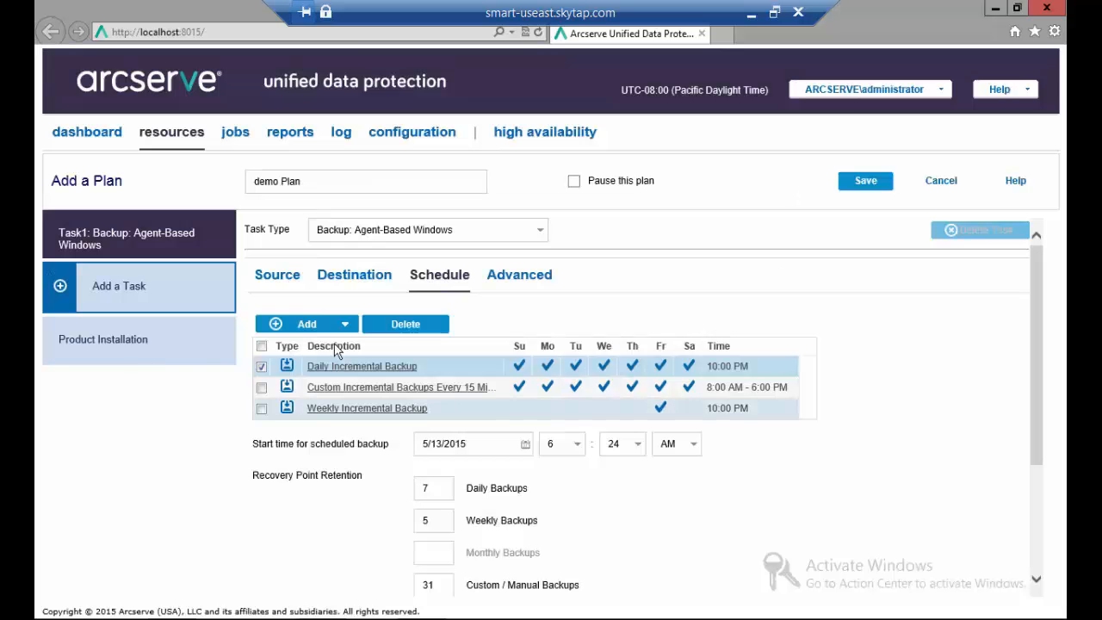
Add a monthly incremental backup schedule for the last day of the month at 10:00 PM, retaining 12 backups.
click(321, 333)
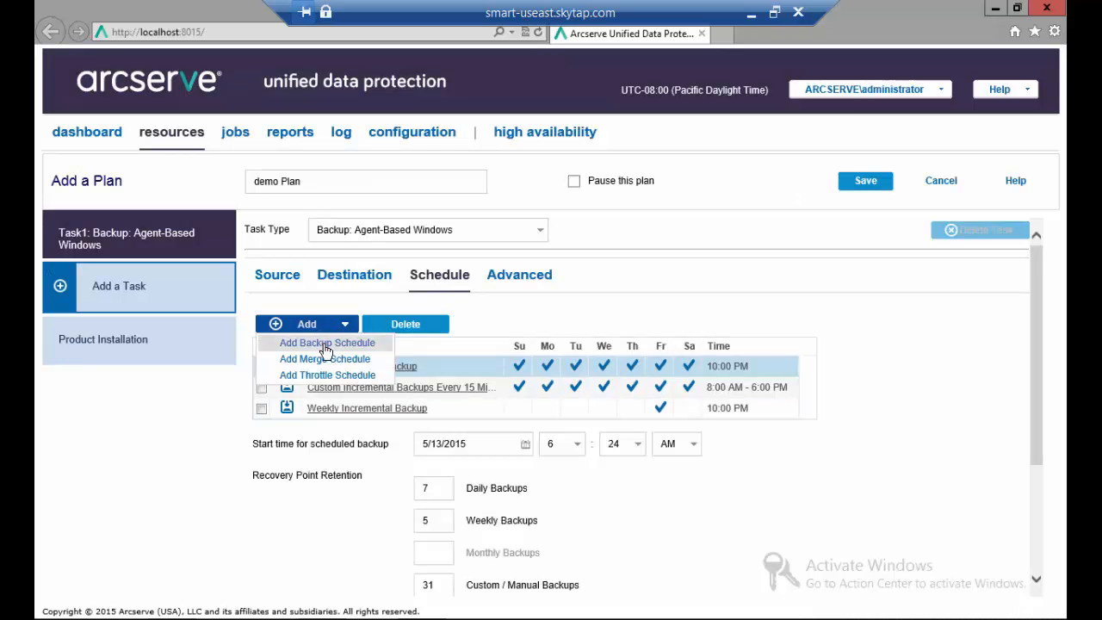
click(342, 343)
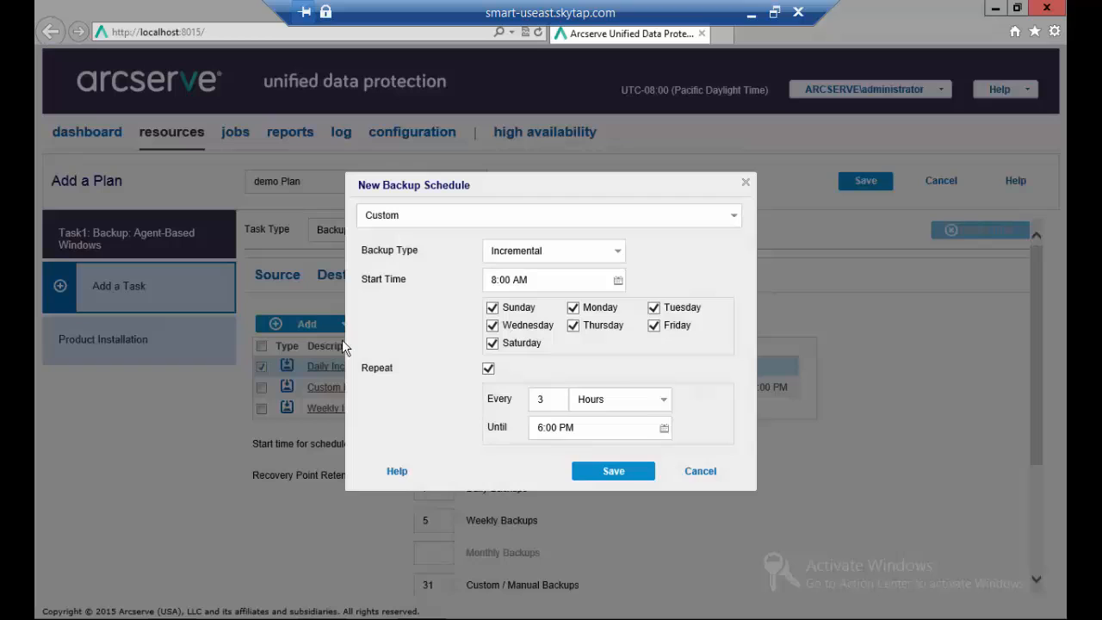
click(733, 217)
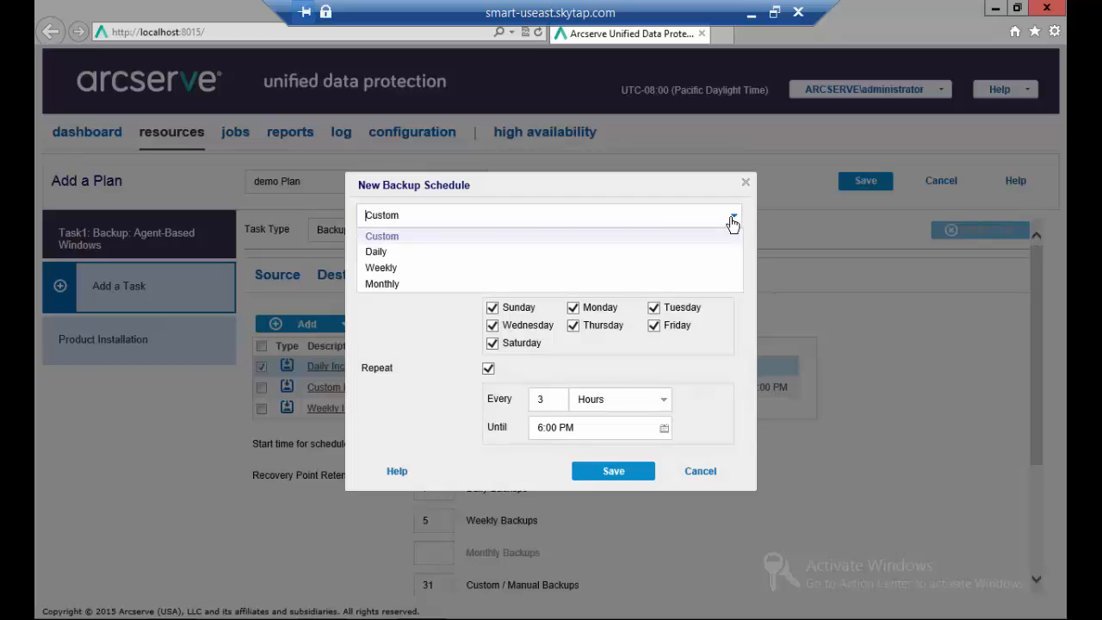
click(395, 285)
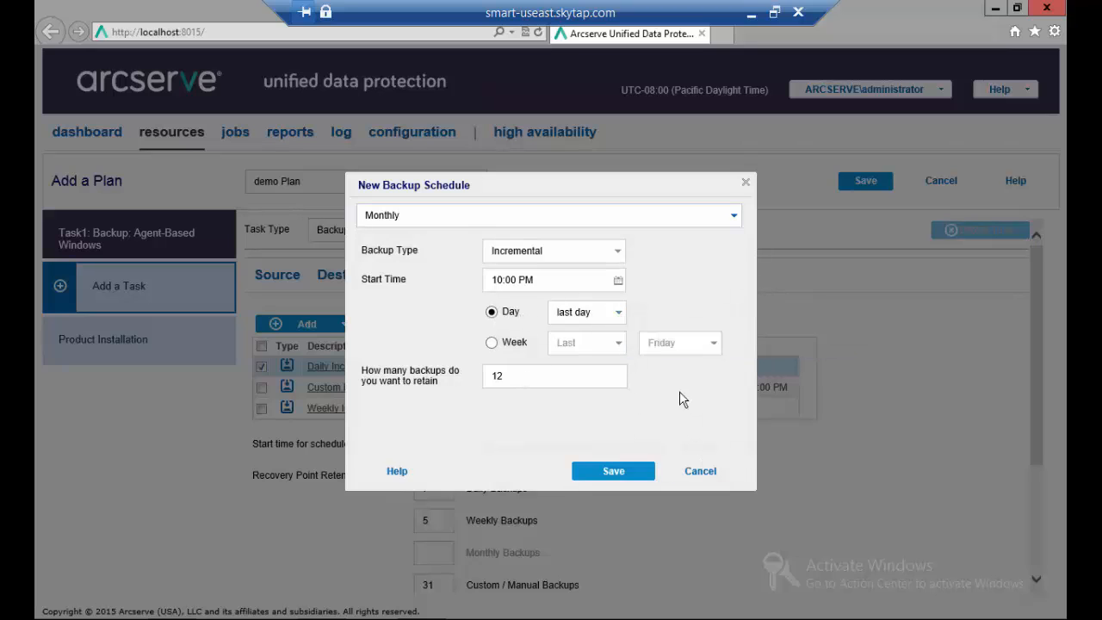
click(607, 475)
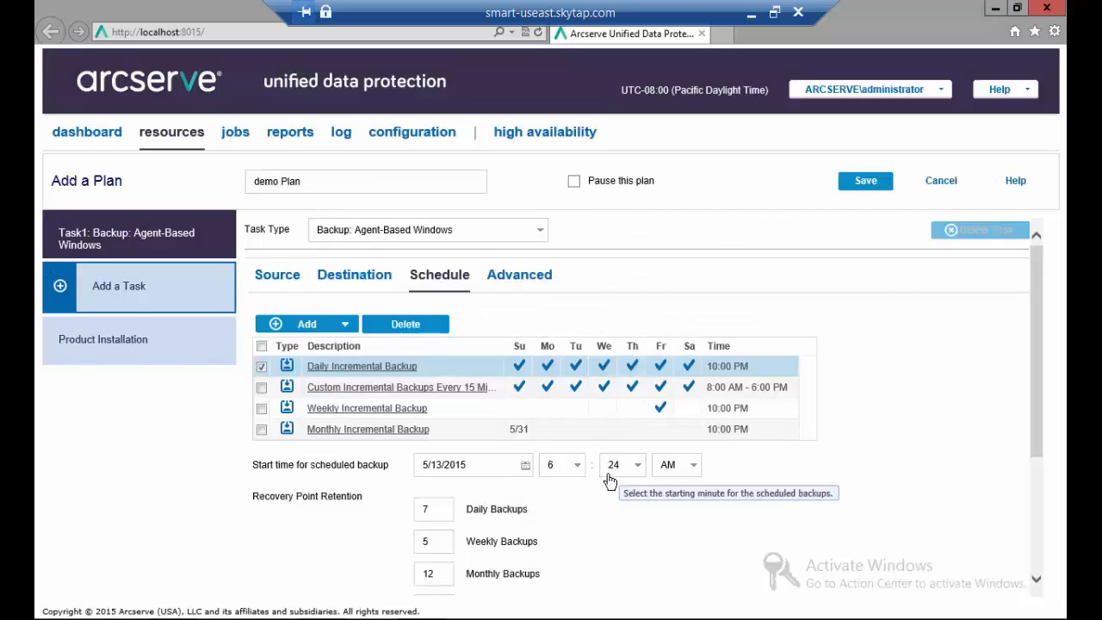
Examine the settings offered for new merge and throttle schedules, closing each form without saving.
click(341, 328)
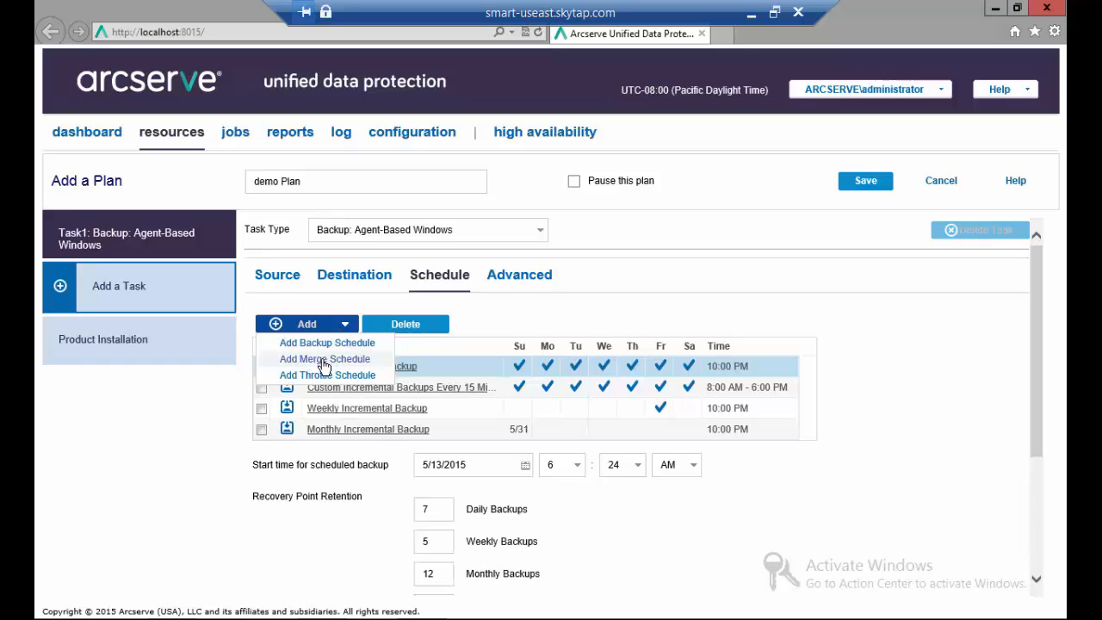
click(323, 362)
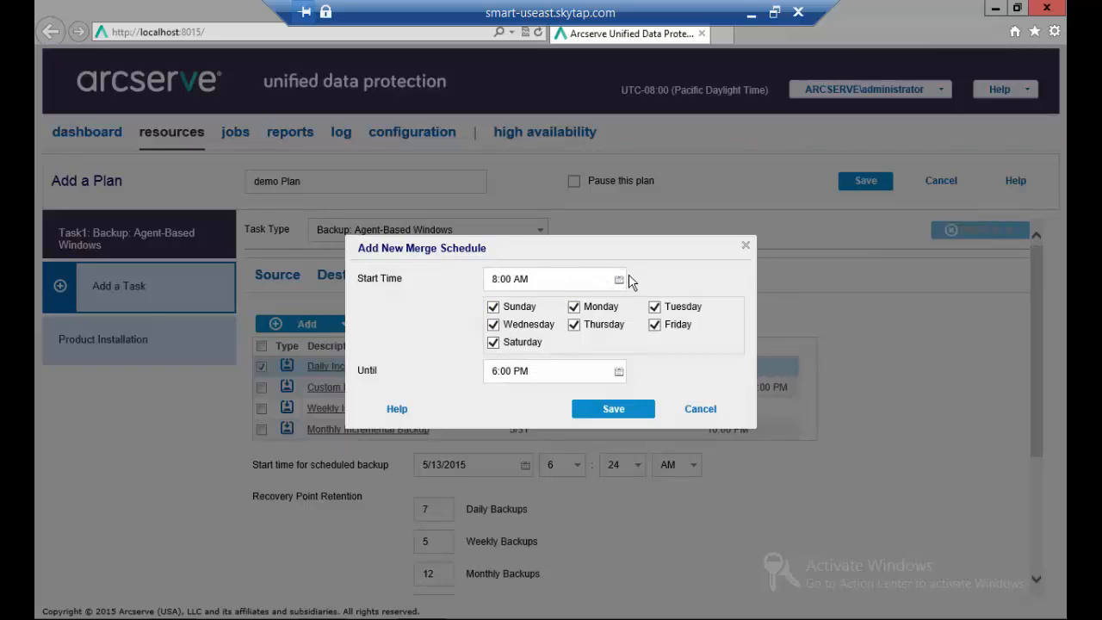
click(711, 411)
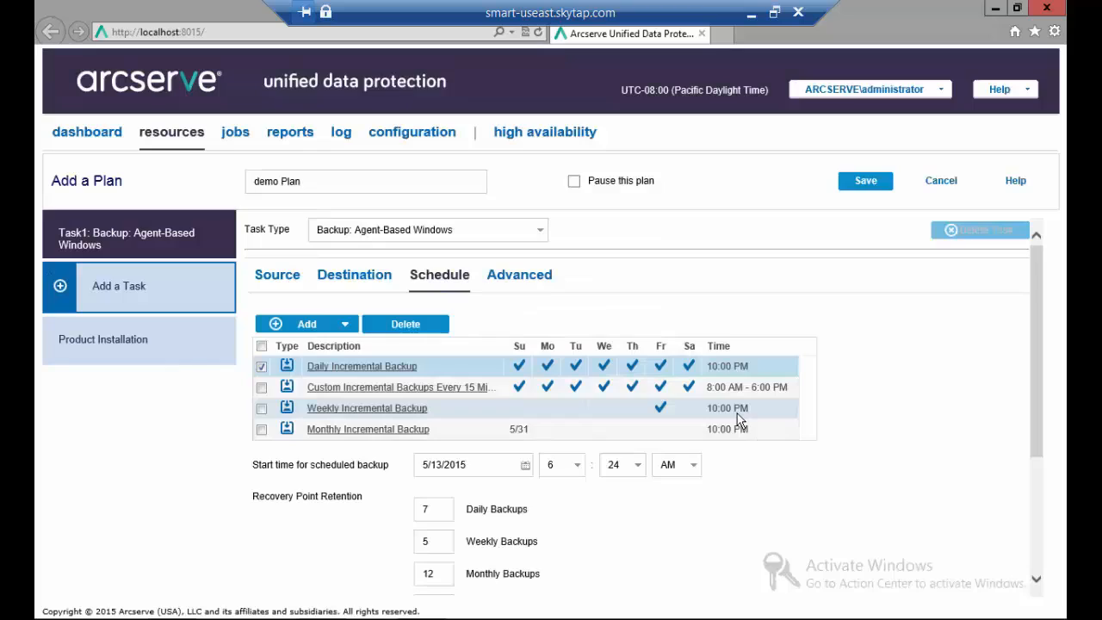
click(321, 326)
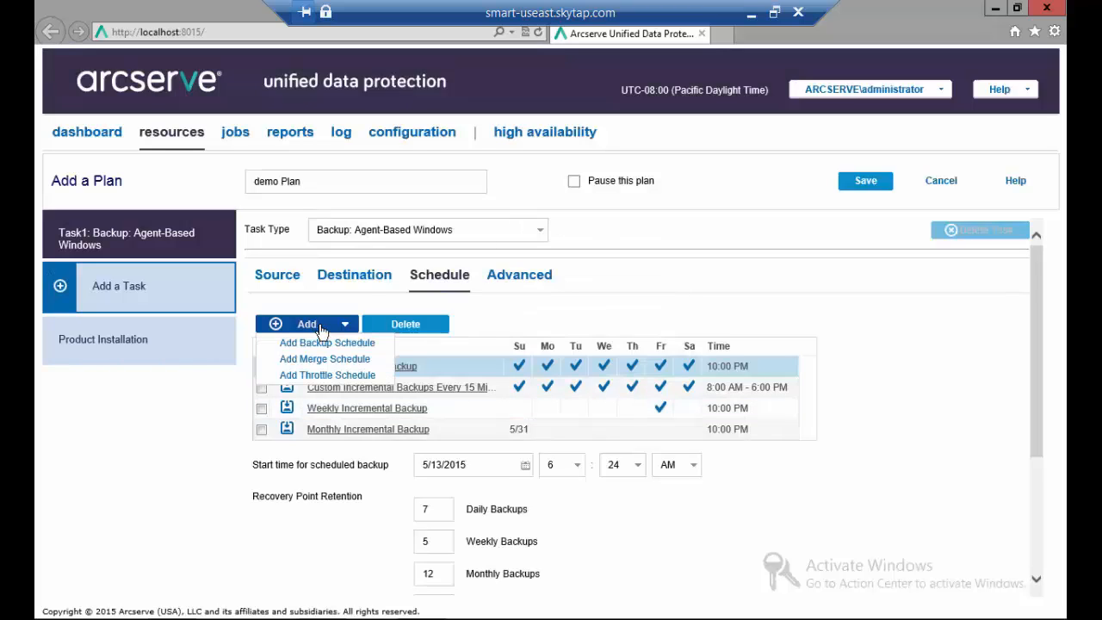
click(317, 377)
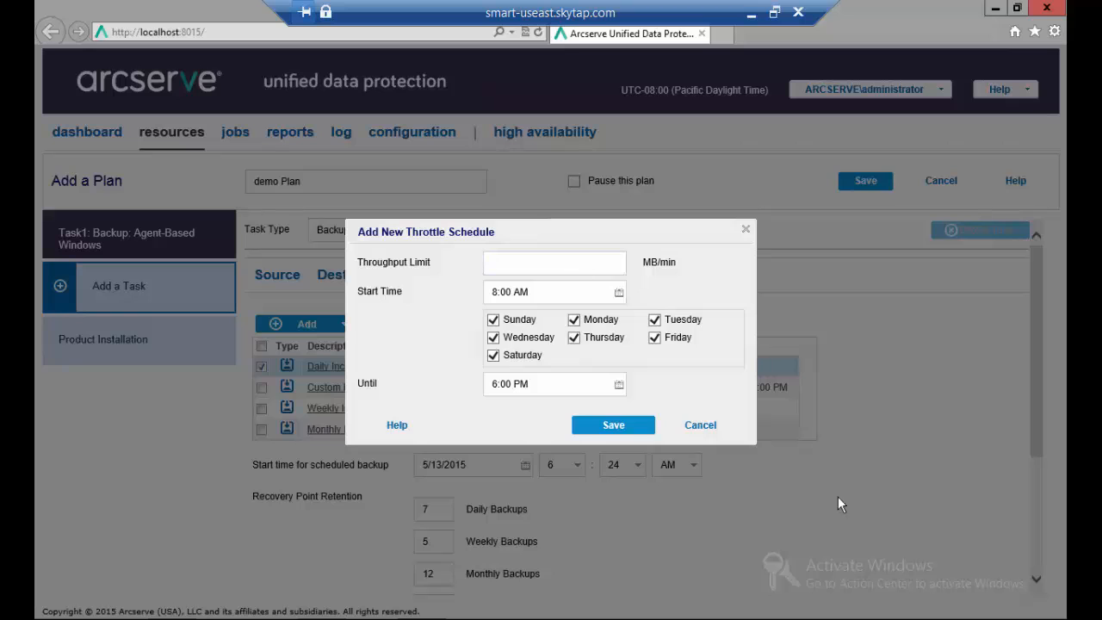
click(698, 426)
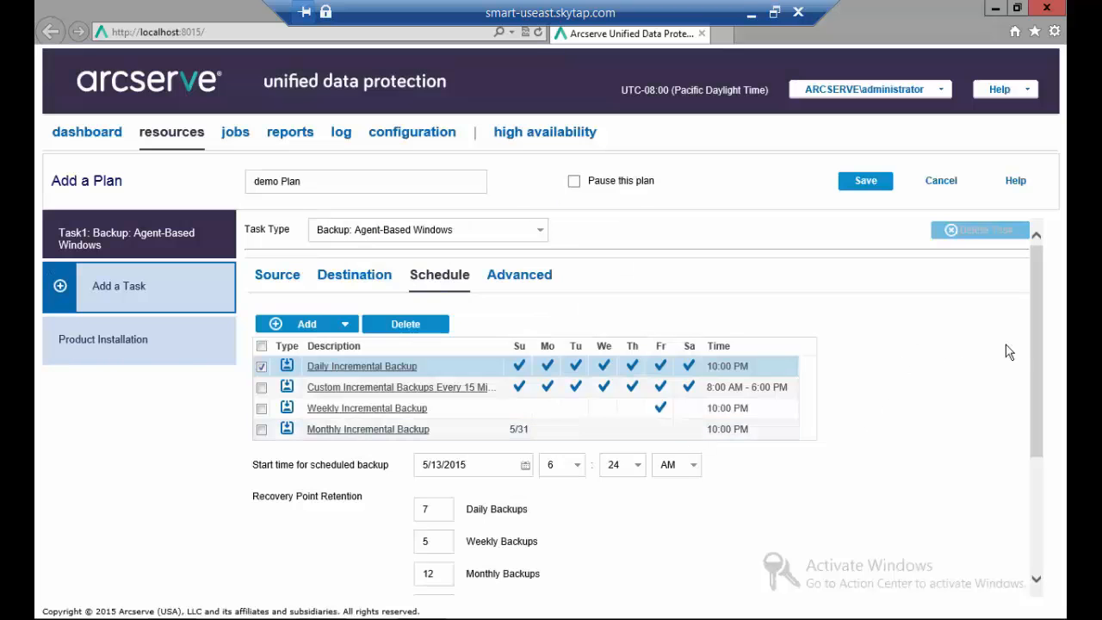
Set the recovery point retention for custom/manual backups to 1 and review the file system and Exchange catalog options.
drag(1033, 333, 1025, 411)
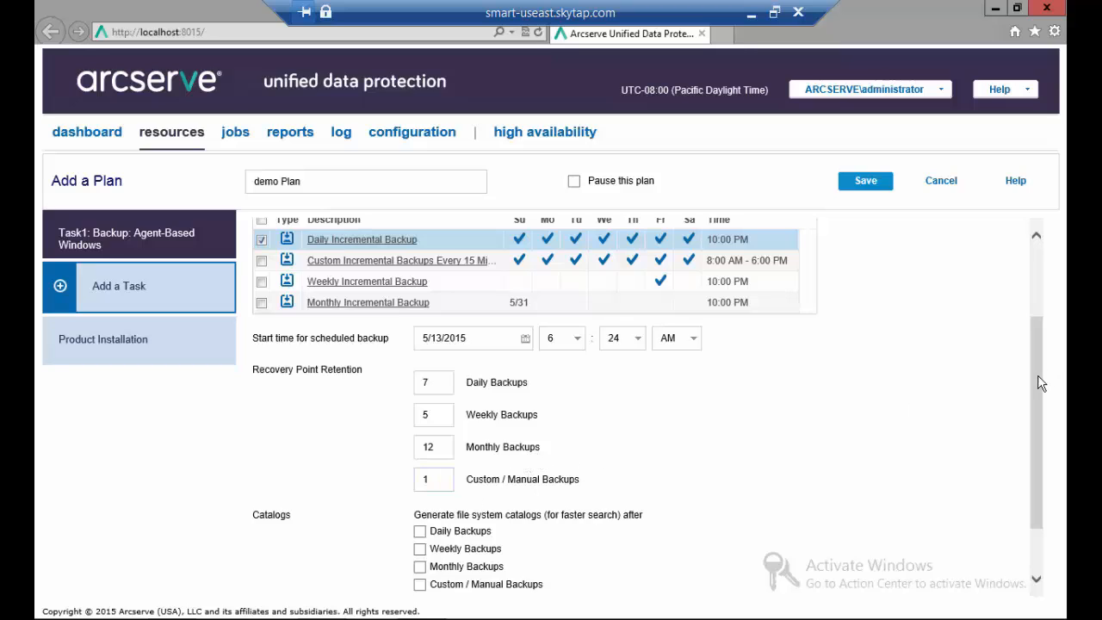
drag(1038, 374, 1047, 431)
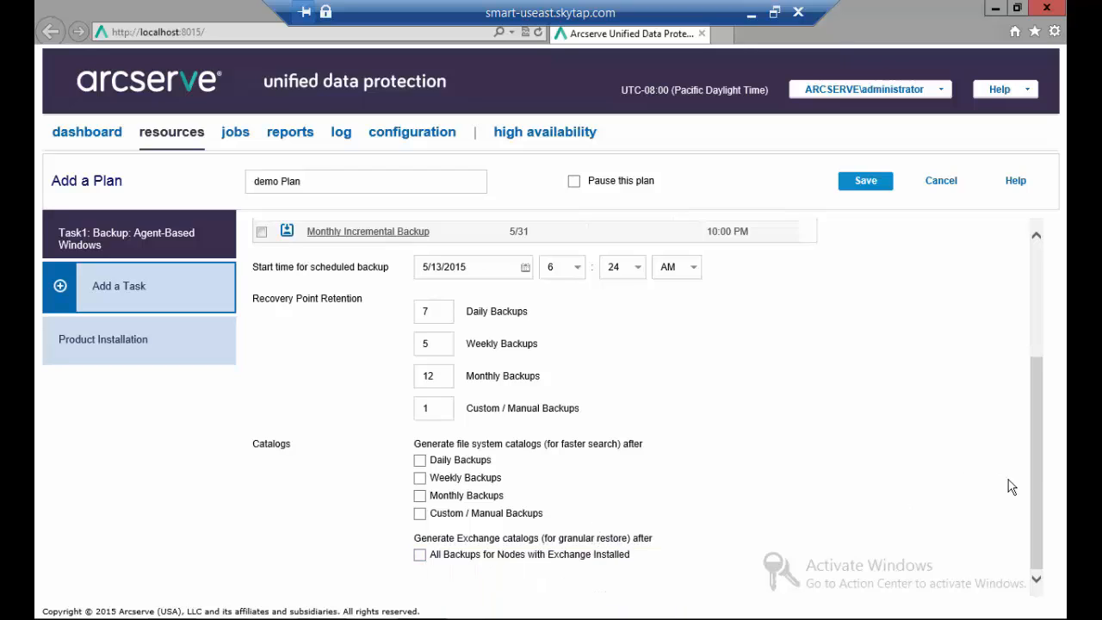
drag(1035, 480, 1037, 479)
Try the advanced SQL Server and Exchange Server log truncation options with their interval choices, and turn both off again.
click(511, 286)
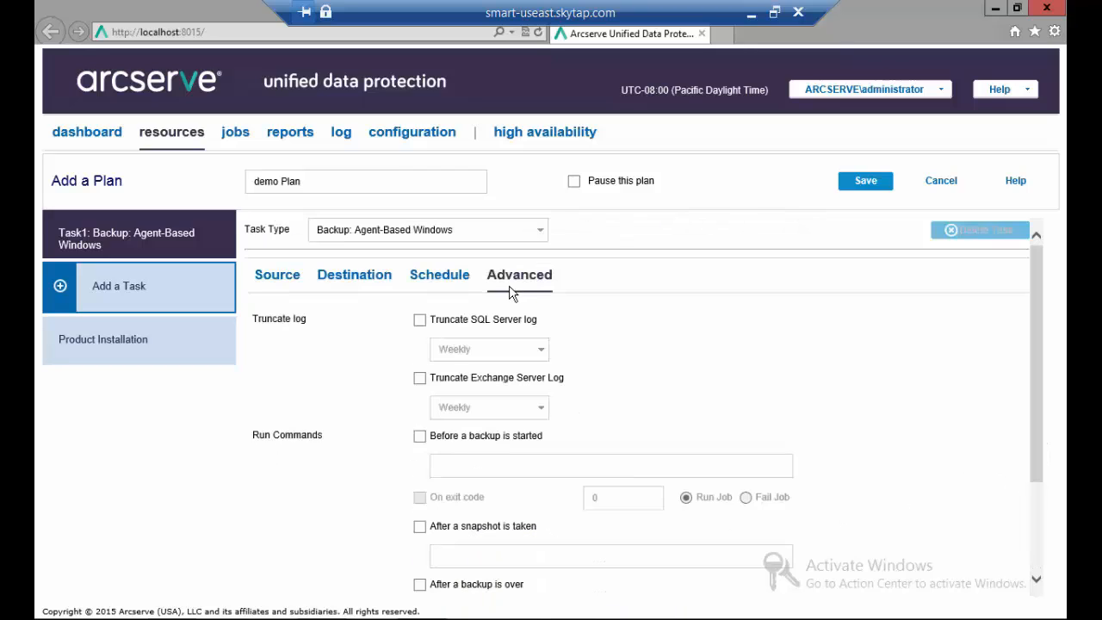
click(420, 320)
click(419, 378)
click(544, 350)
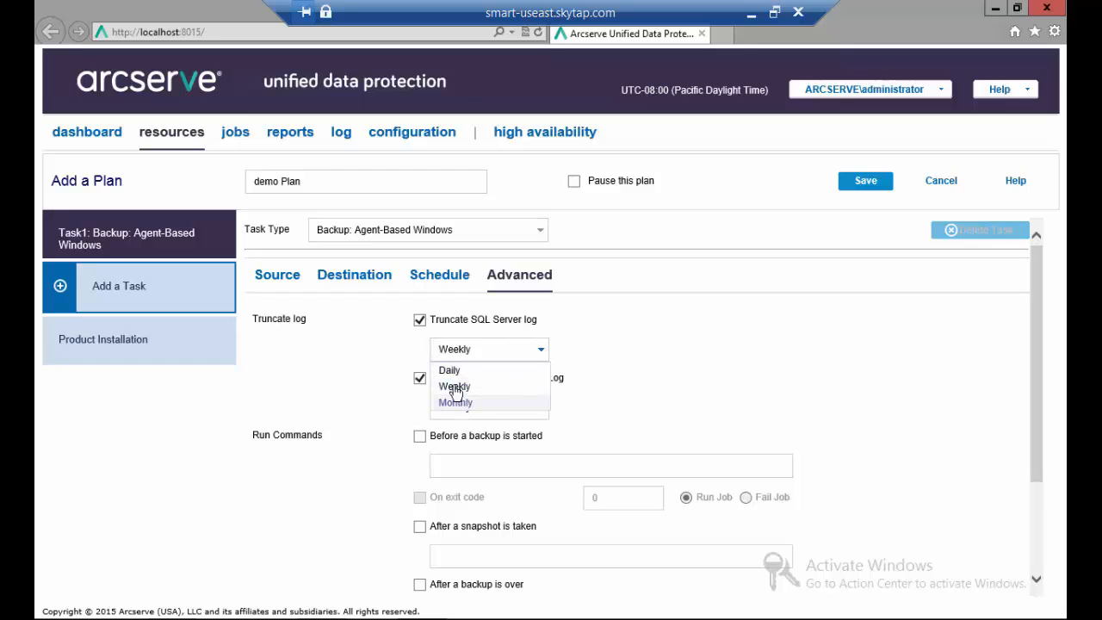
click(420, 323)
click(421, 377)
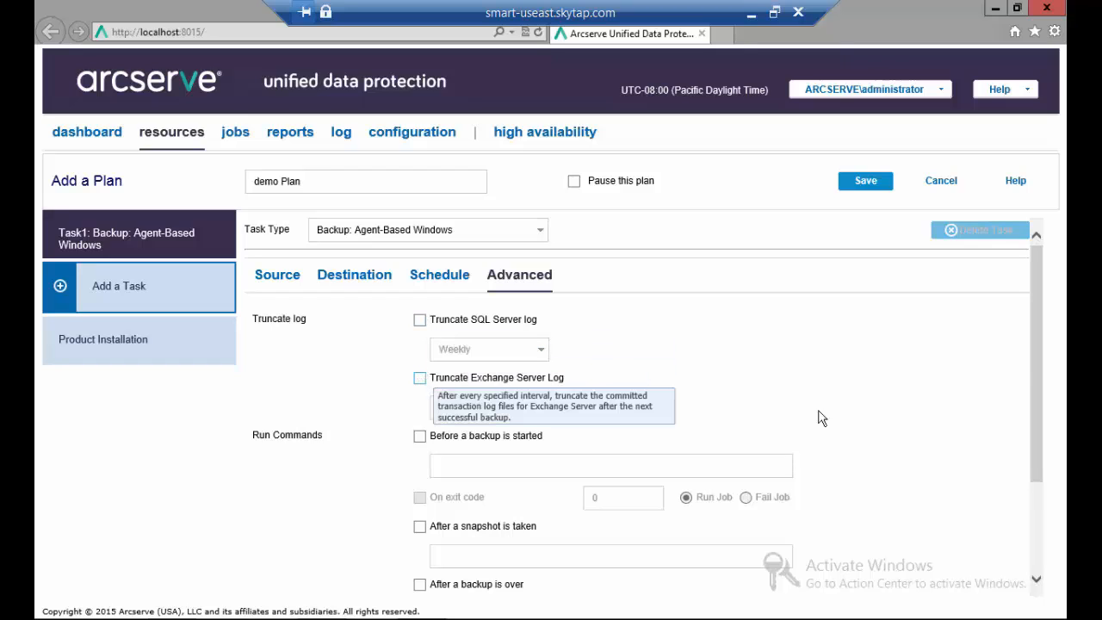
Review the pre- and post-backup command options in the advanced settings, and enable email alerts for the backup task.
drag(1037, 369, 1037, 424)
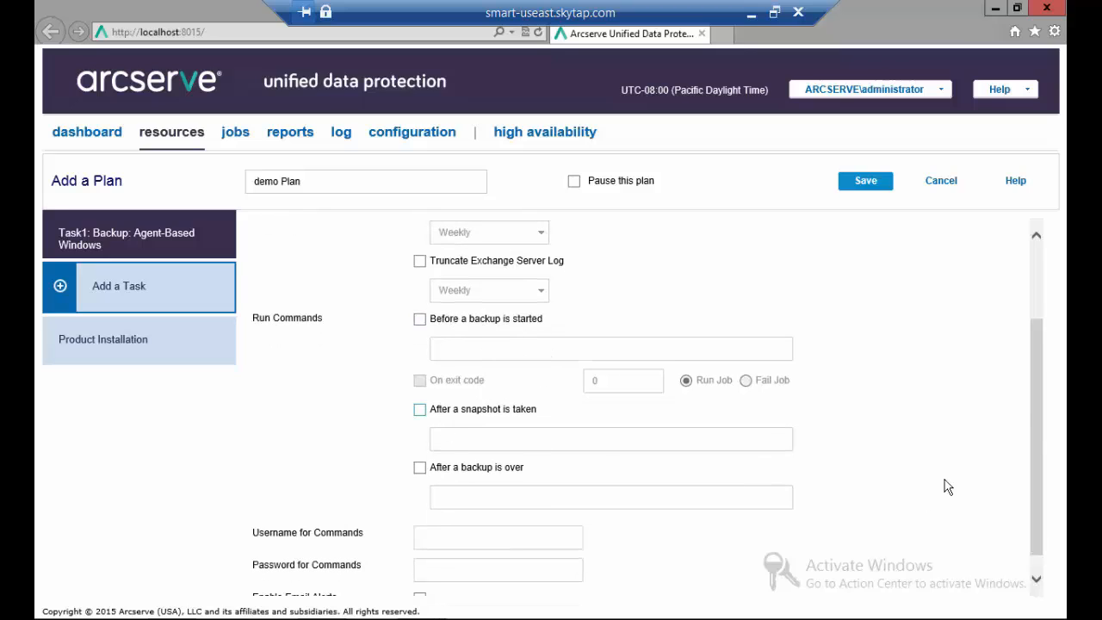
drag(1035, 398, 1025, 439)
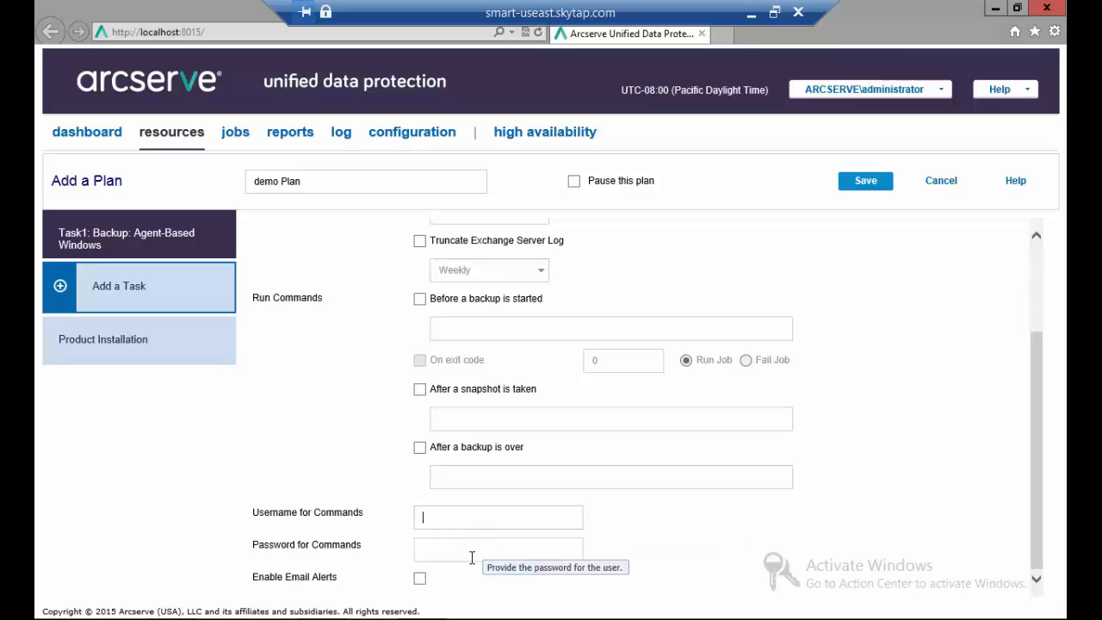
click(420, 579)
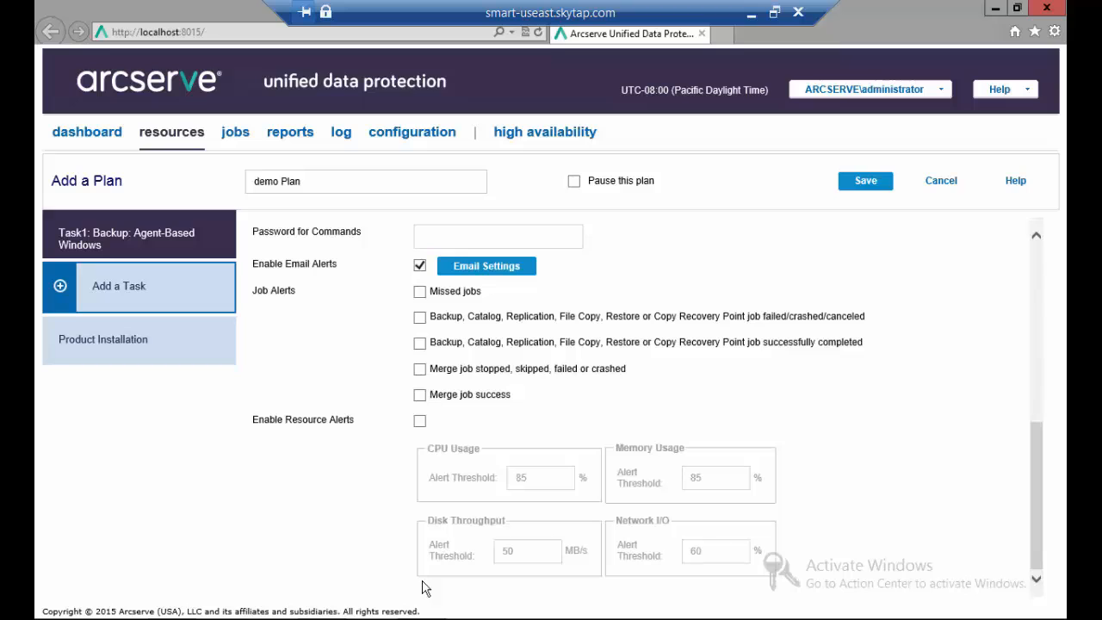
Review the alert email settings, including the mail service choices, authentication and proxy options, and close the dialog without saving.
click(487, 274)
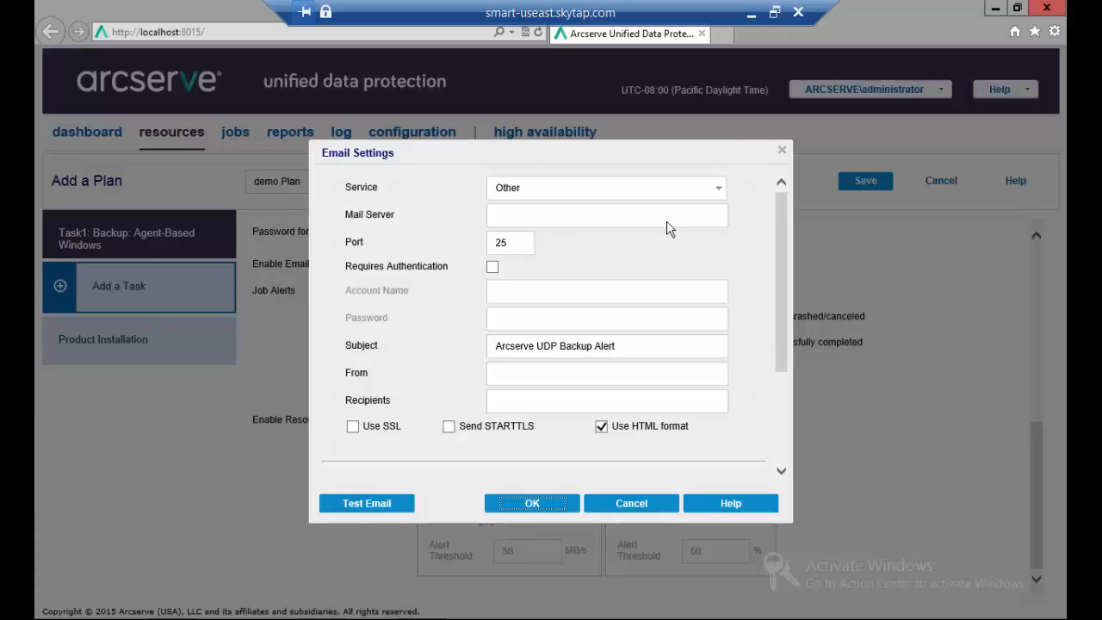
click(720, 188)
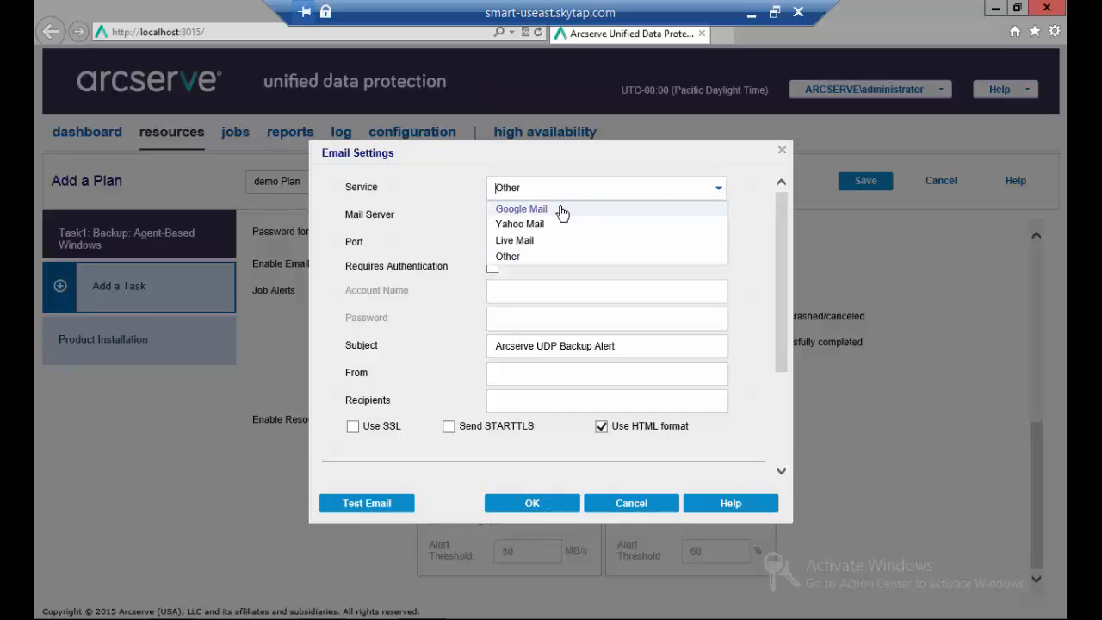
click(754, 237)
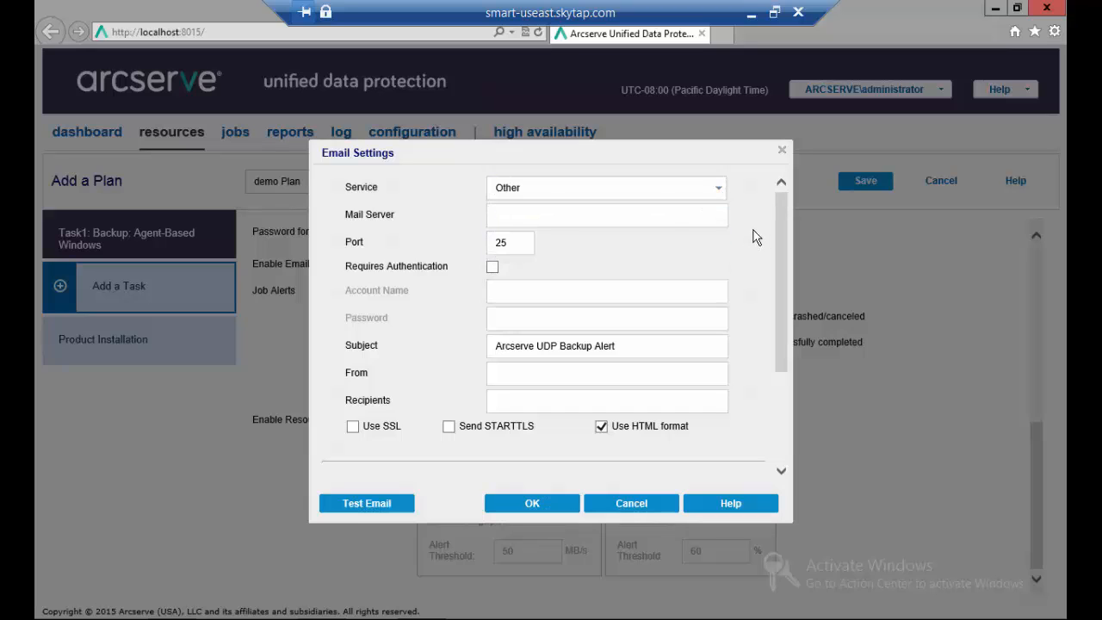
click(493, 268)
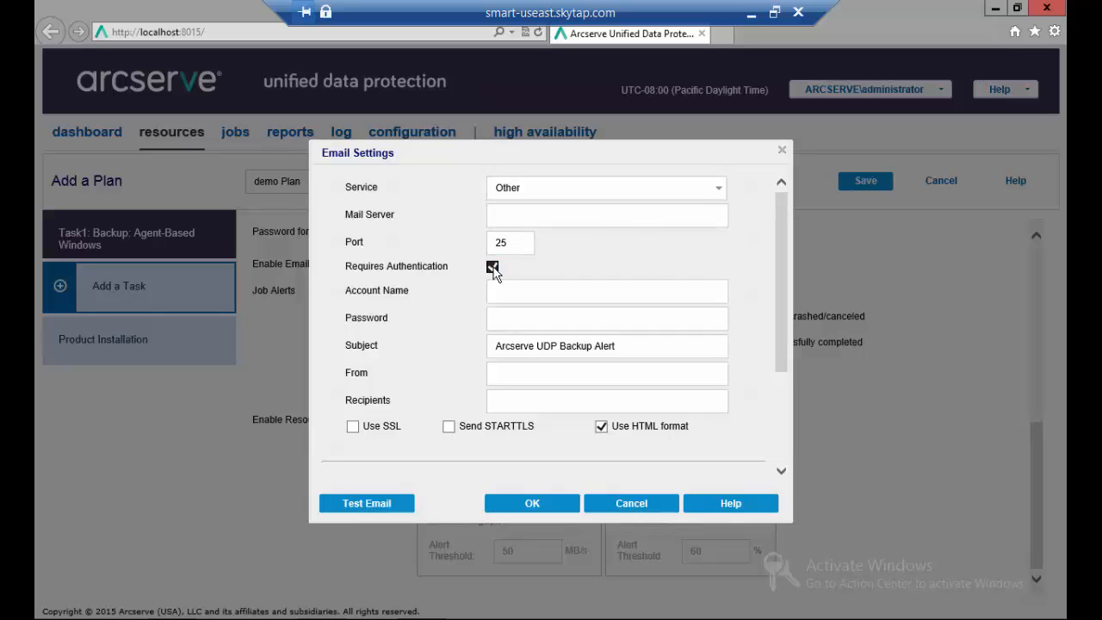
click(493, 269)
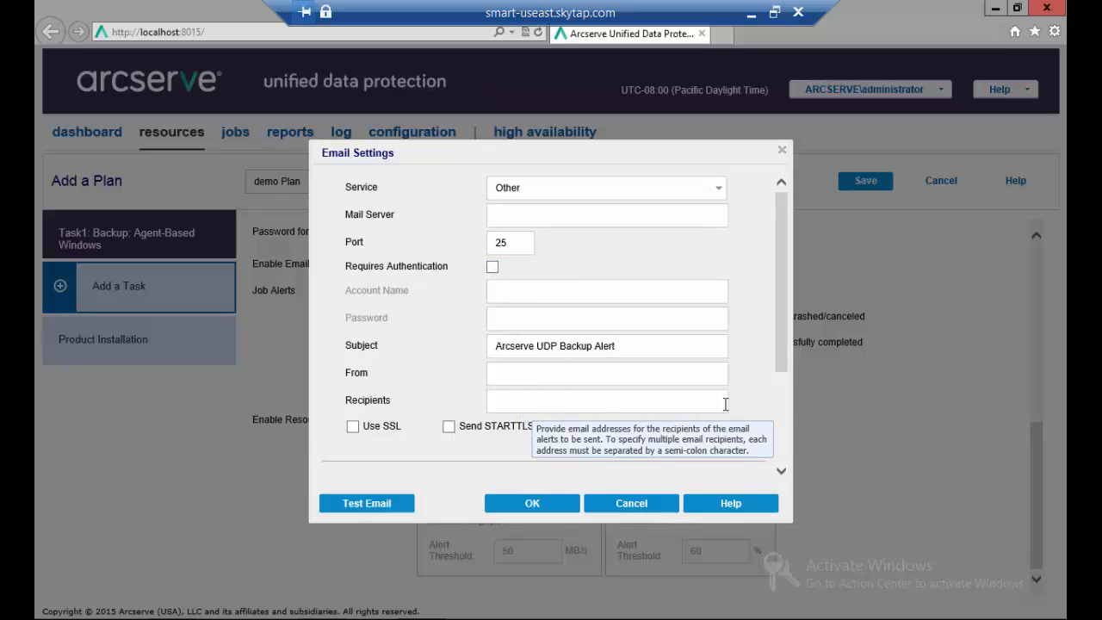
drag(782, 309, 781, 421)
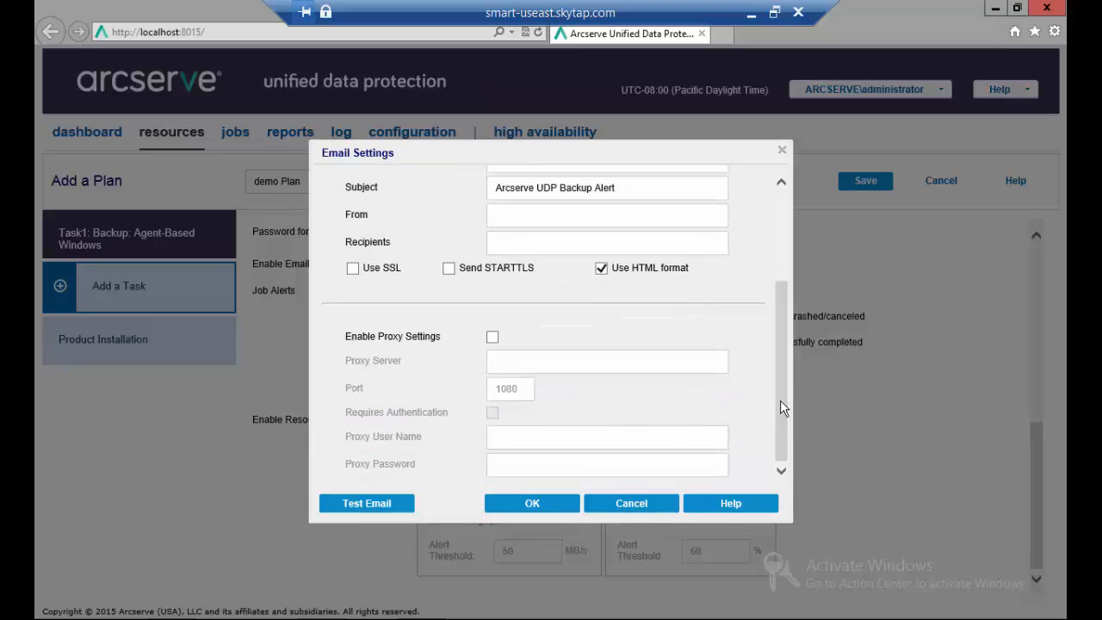
click(493, 338)
click(493, 338)
click(643, 509)
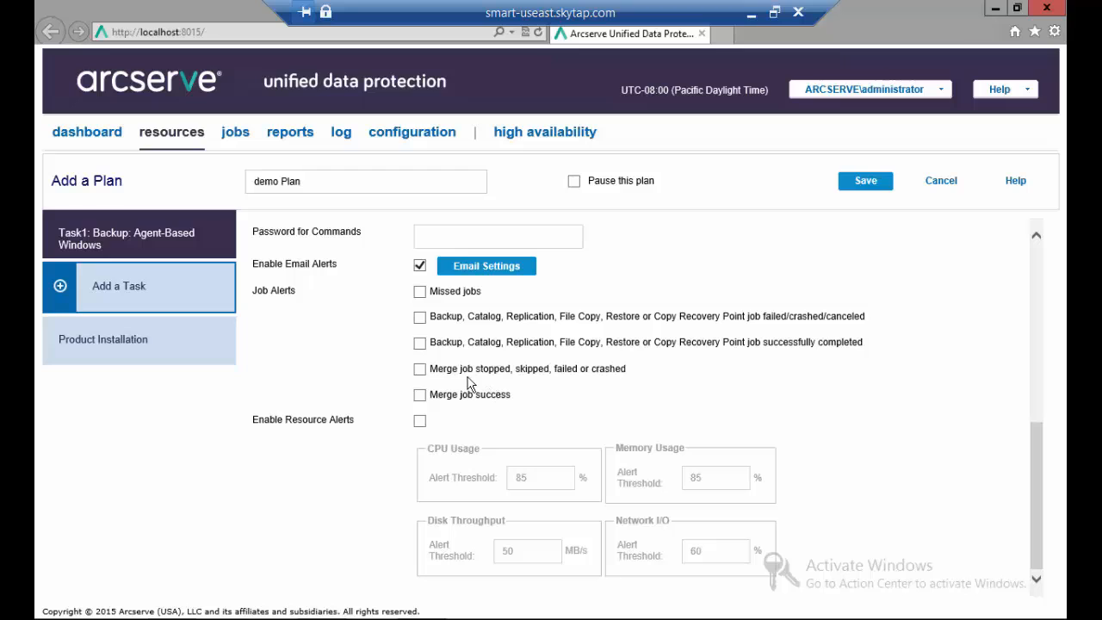
Enable resource alerts for the backup task, and add a second task of type Replicate to the plan.
click(420, 422)
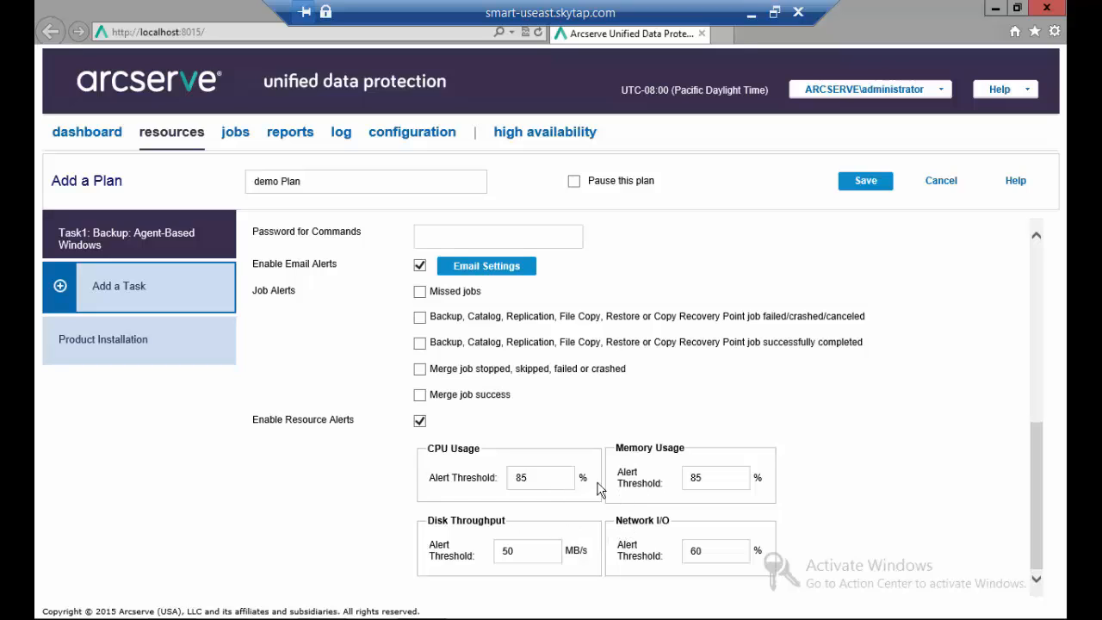
drag(1037, 428, 1051, 254)
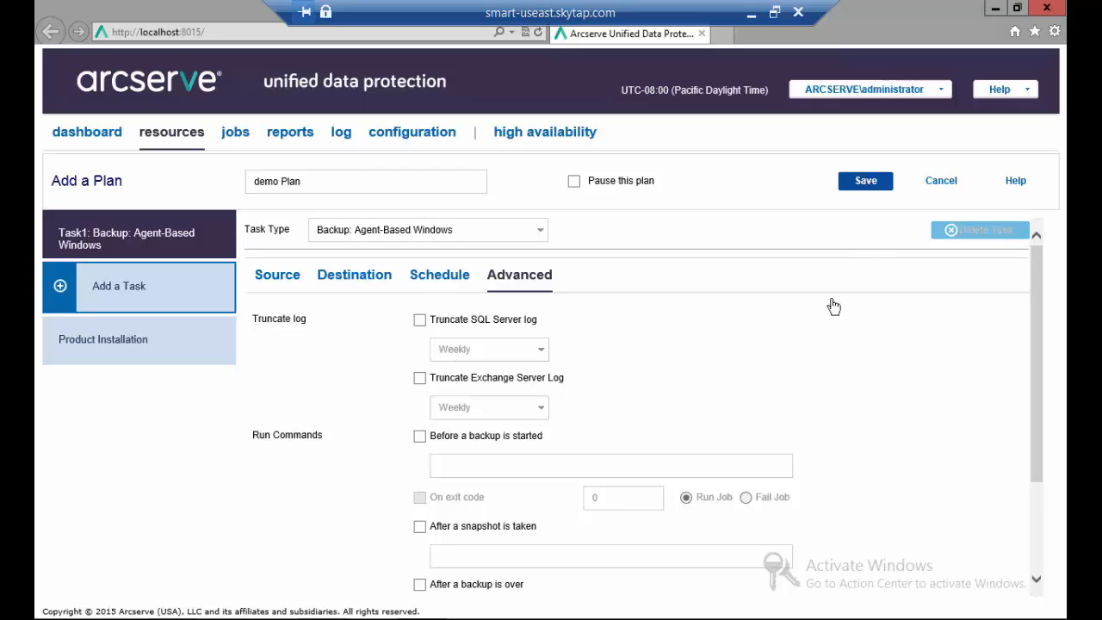
click(113, 293)
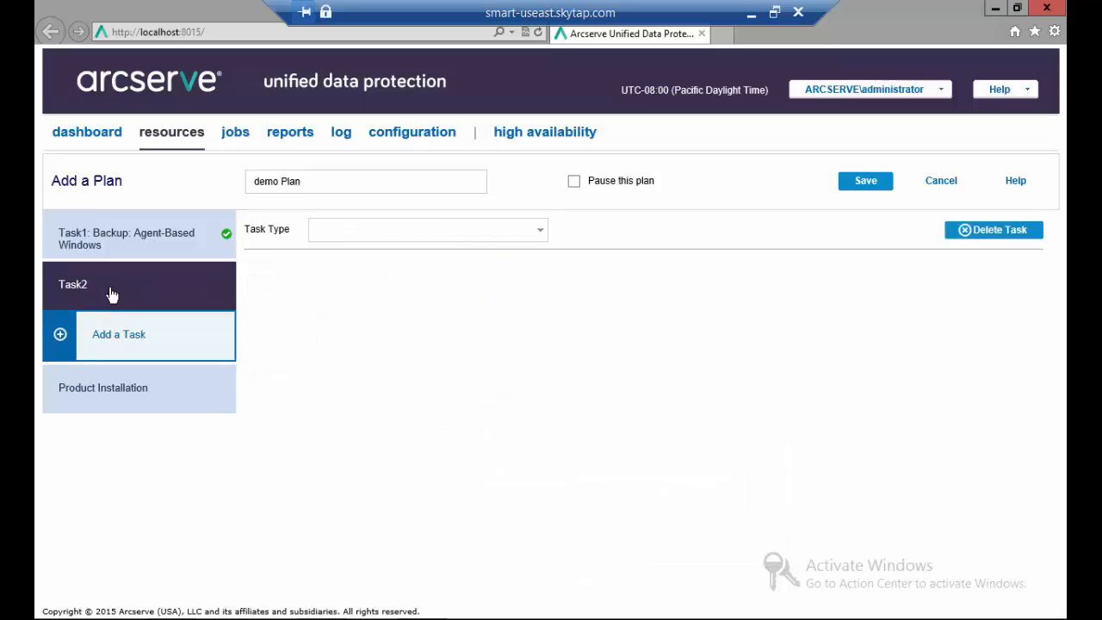
click(540, 232)
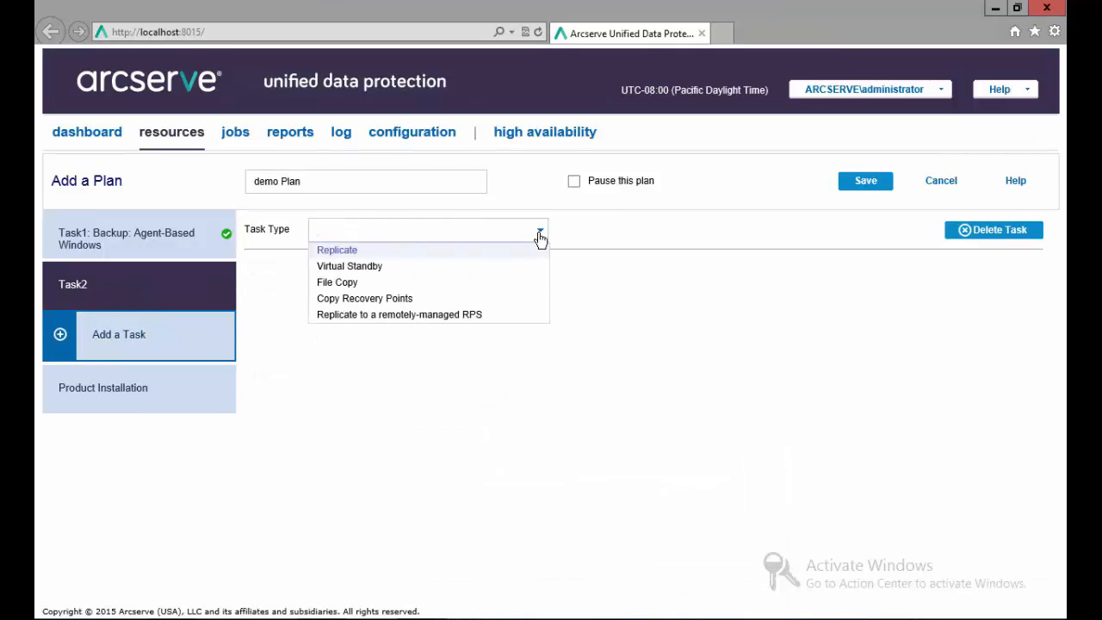
click(484, 258)
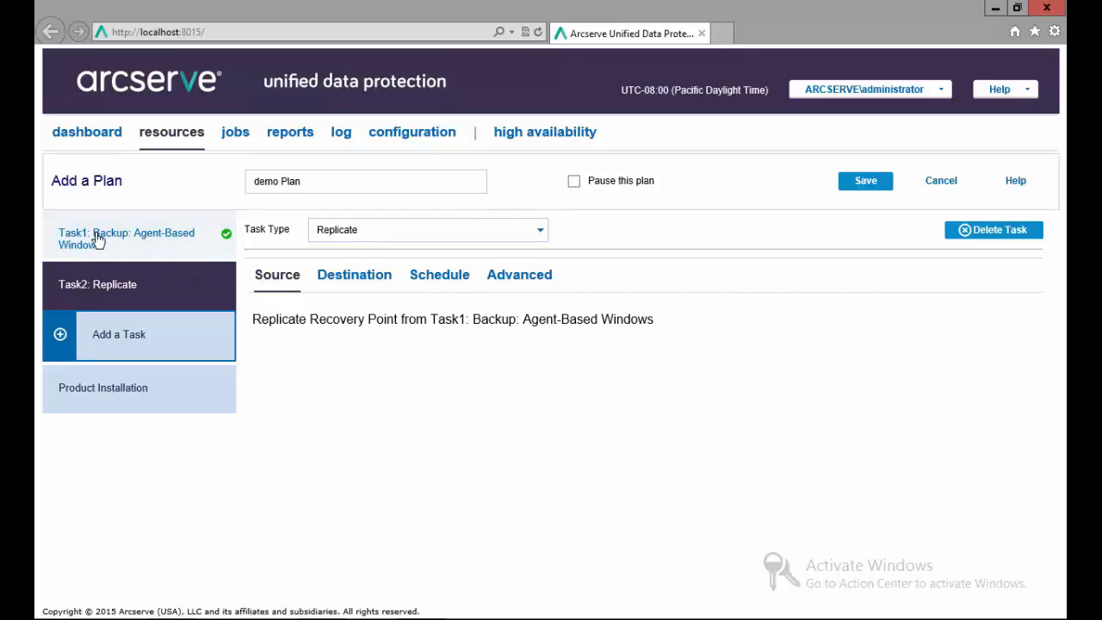
Set the replication destination to recovery point server rps-r with data store RPS-2.
click(356, 284)
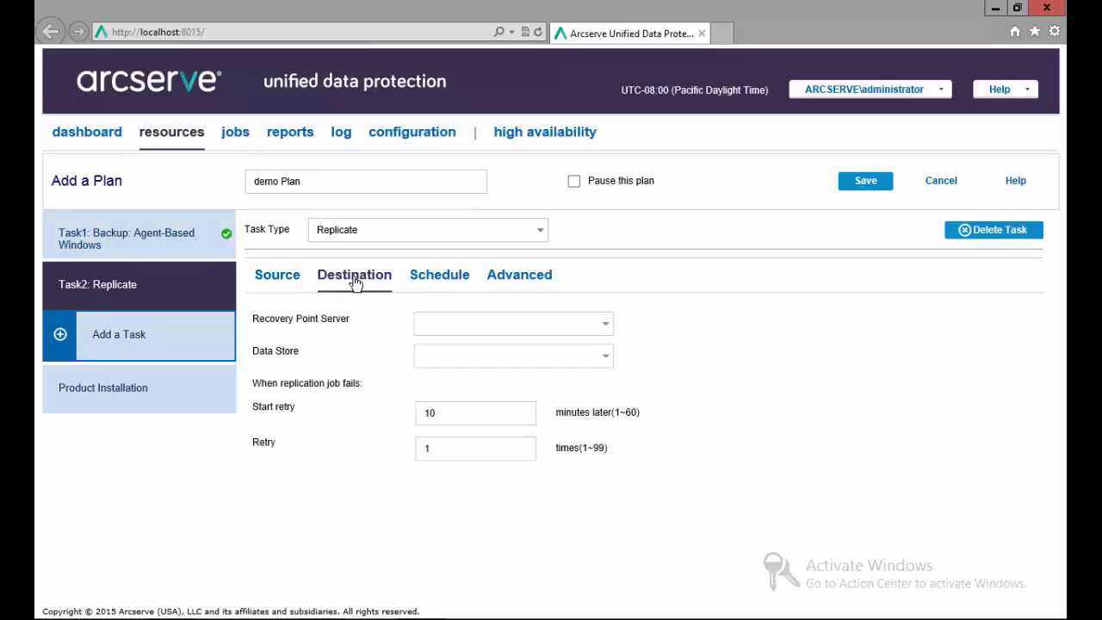
click(606, 327)
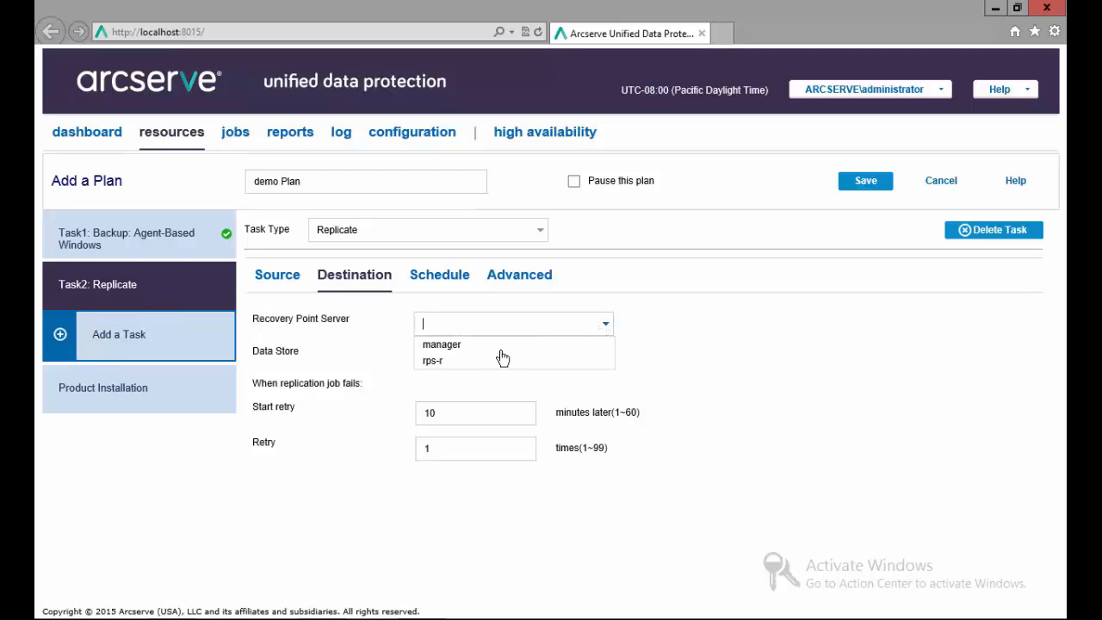
click(436, 362)
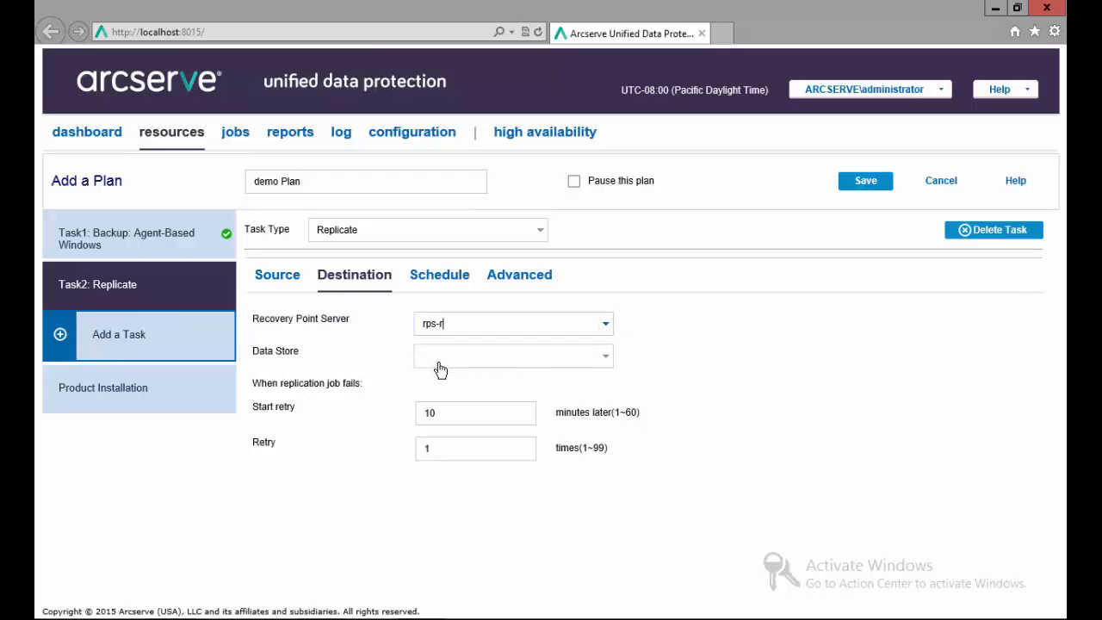
click(606, 360)
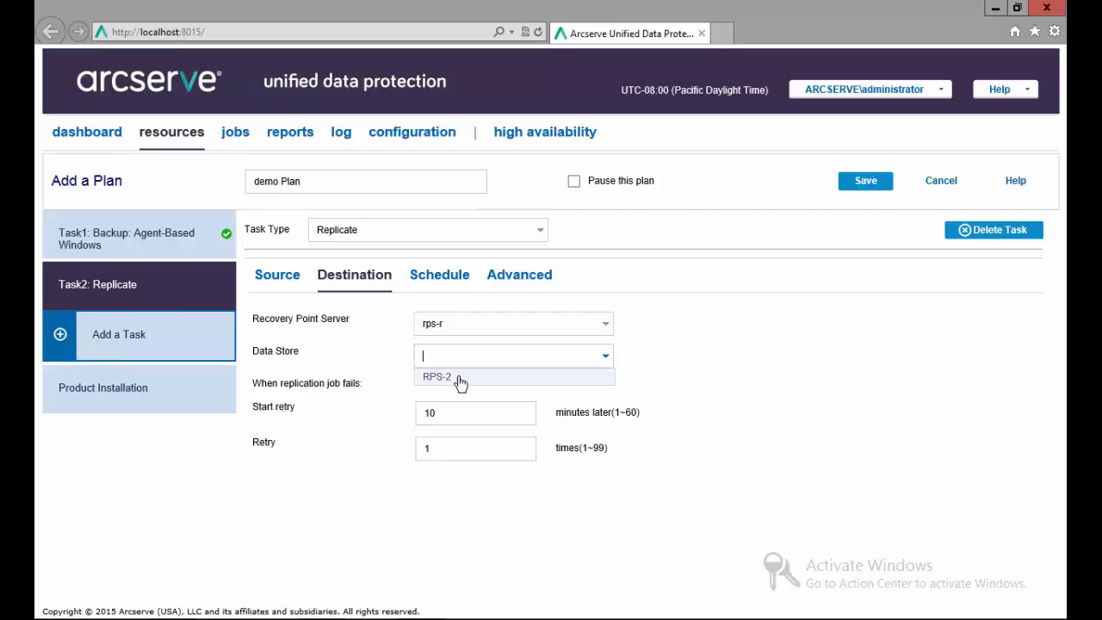
click(457, 379)
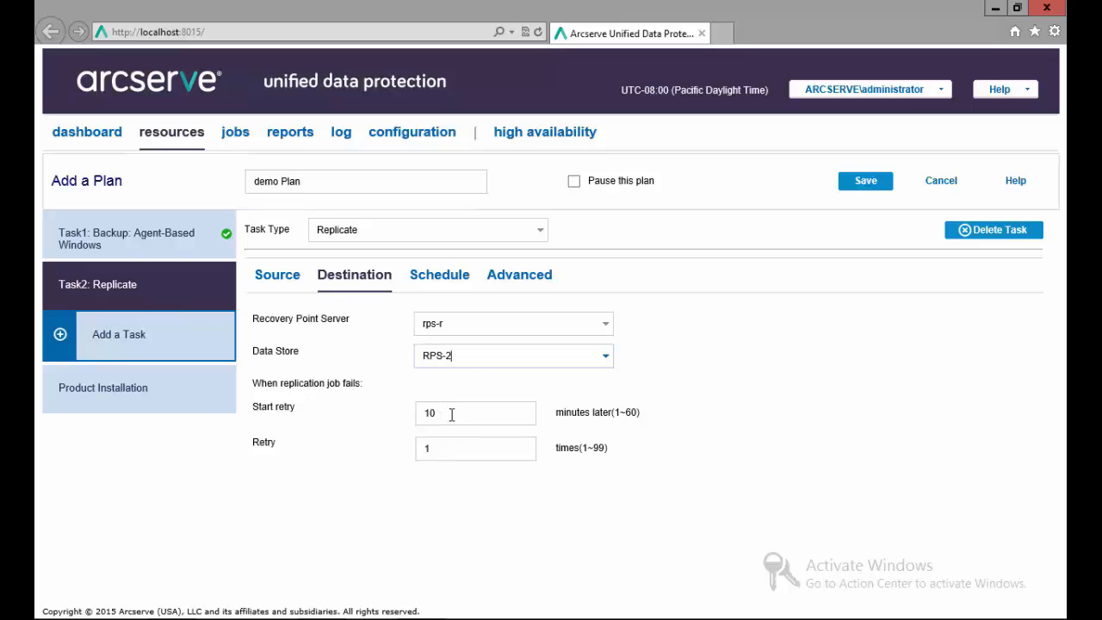
Review the new replication job and throttle schedule forms without saving, and set the replication retention to 5 weekly and 36 monthly backups.
click(461, 287)
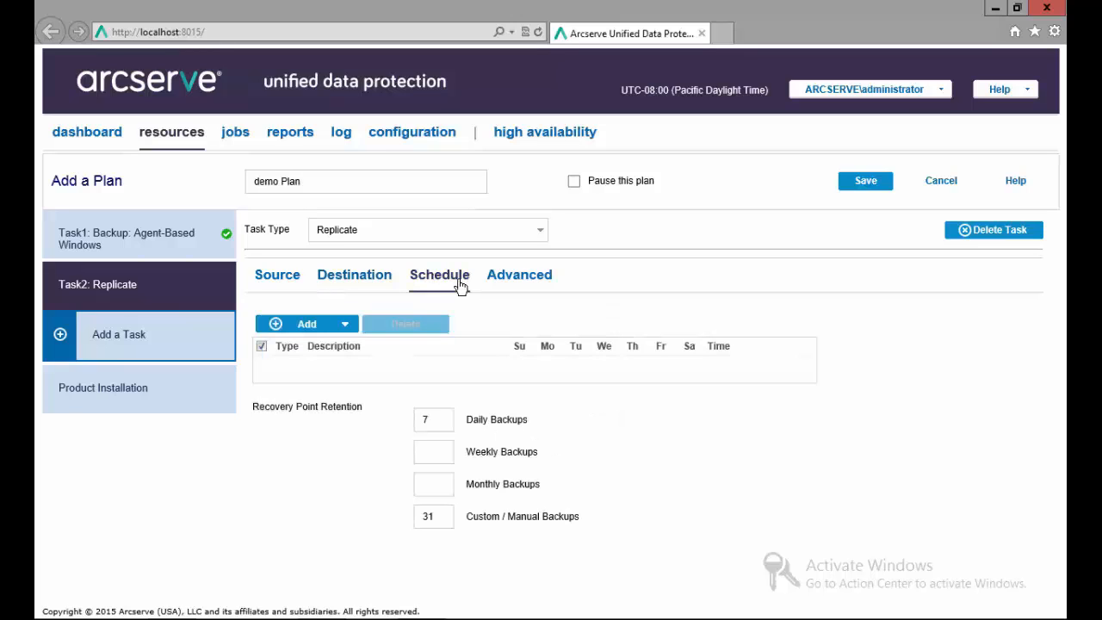
click(301, 329)
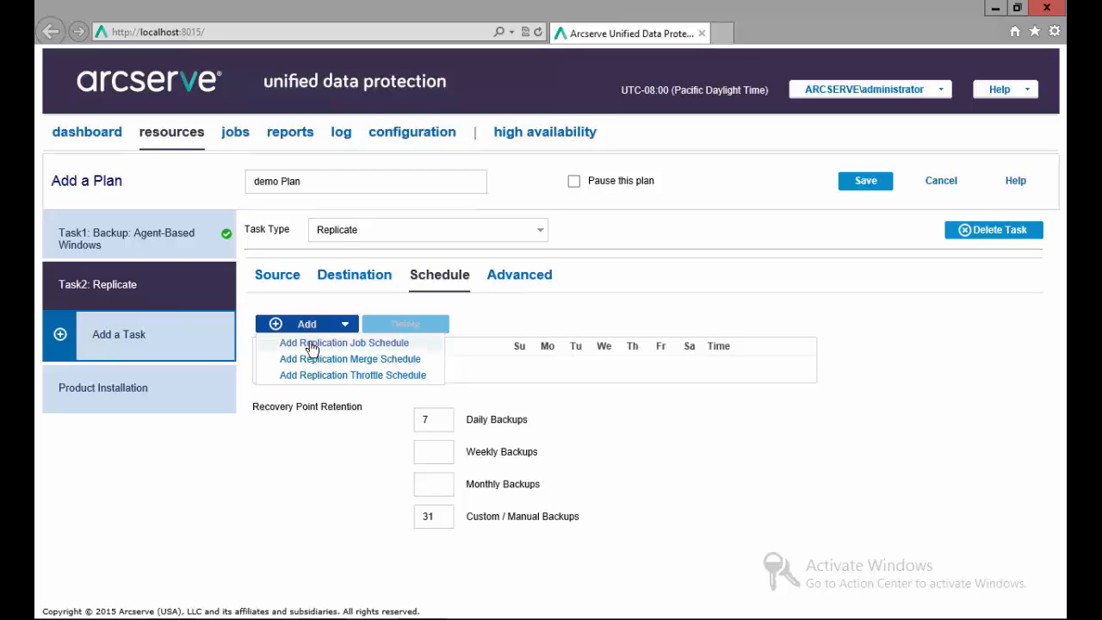
click(312, 343)
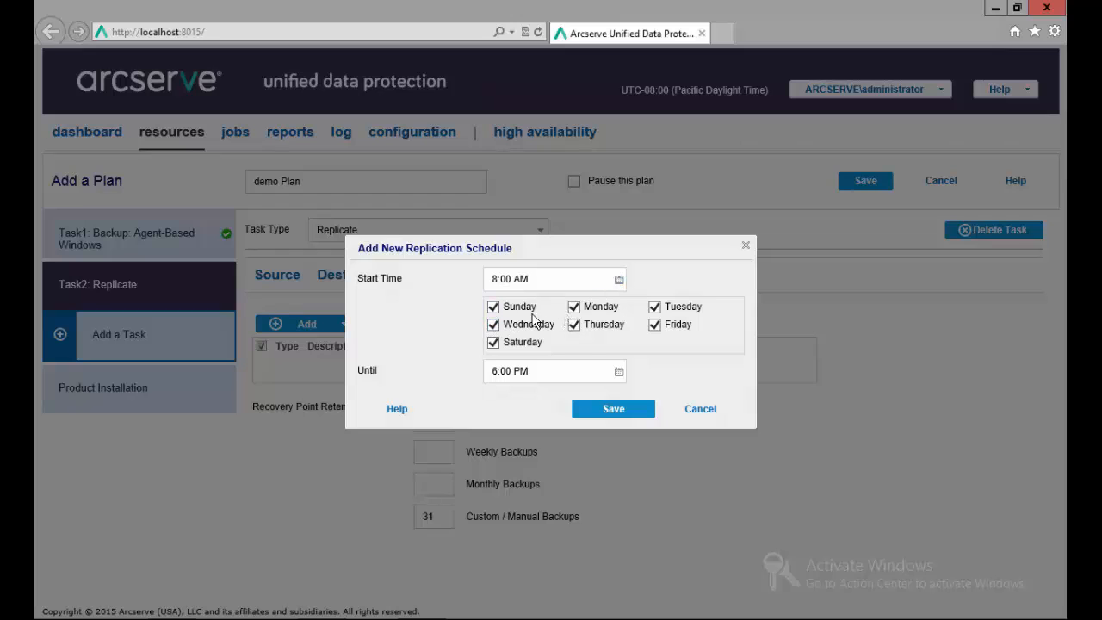
click(698, 414)
click(336, 328)
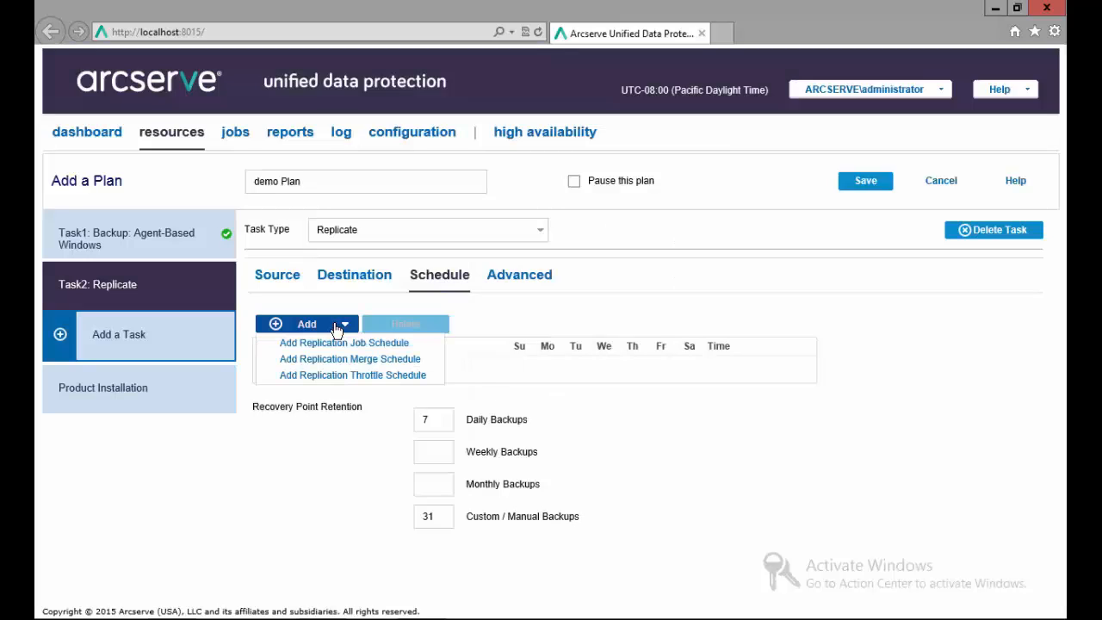
click(327, 379)
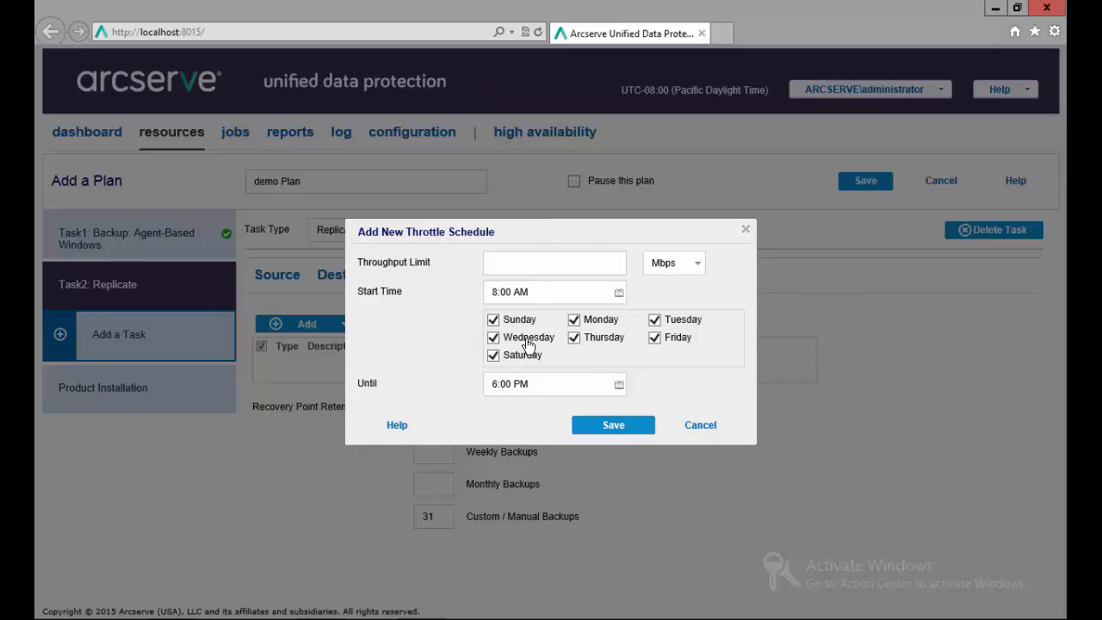
click(701, 426)
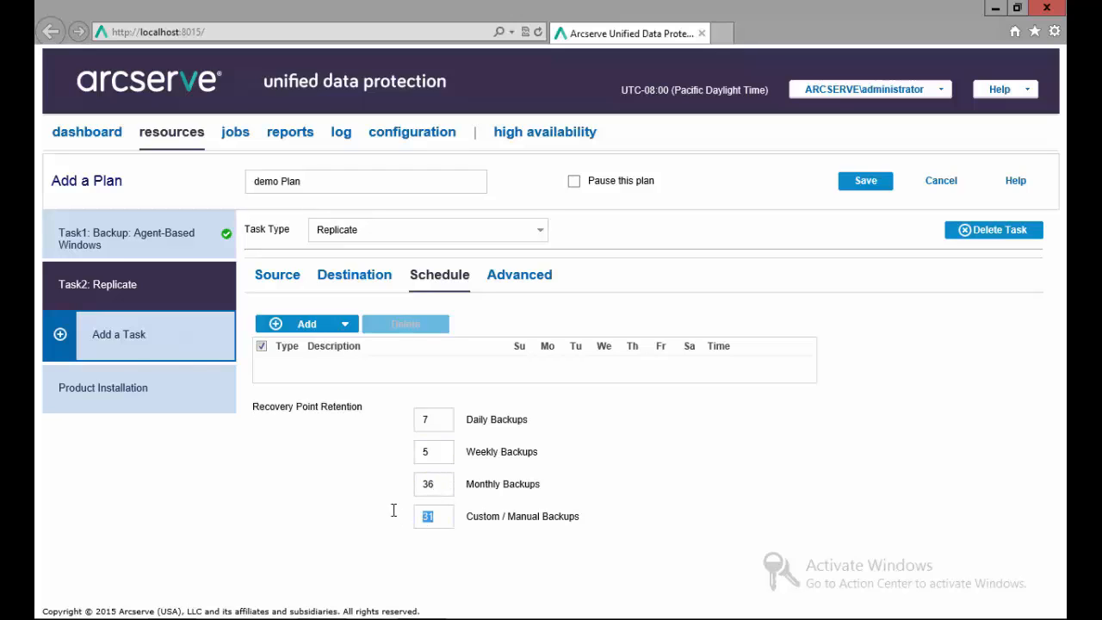
Review the email and job alert options in the replicate task's advanced settings.
click(513, 281)
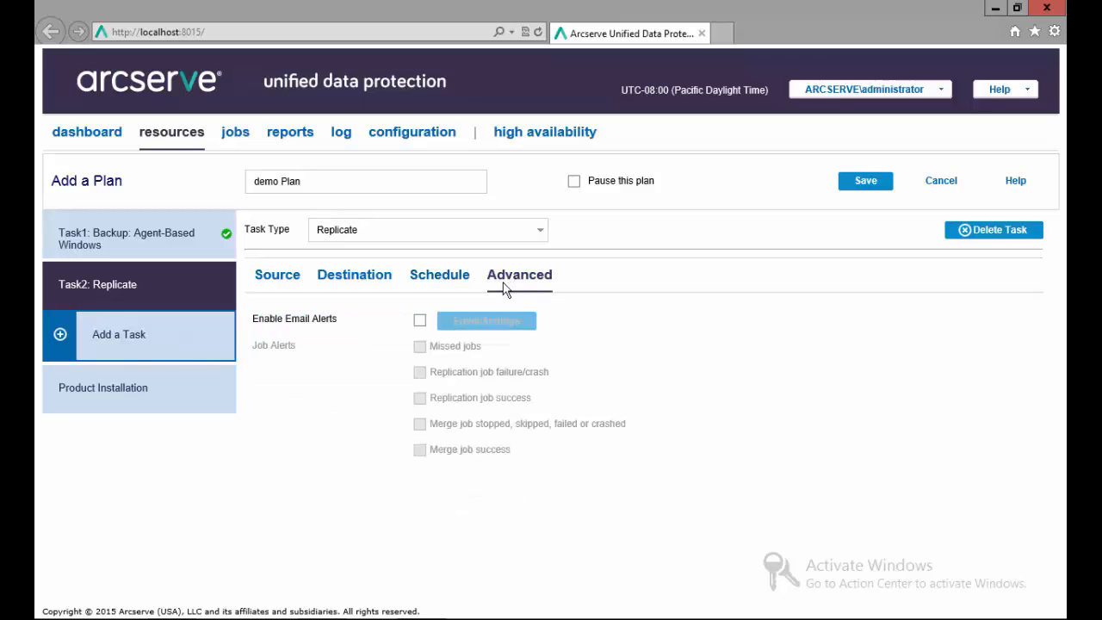
click(420, 321)
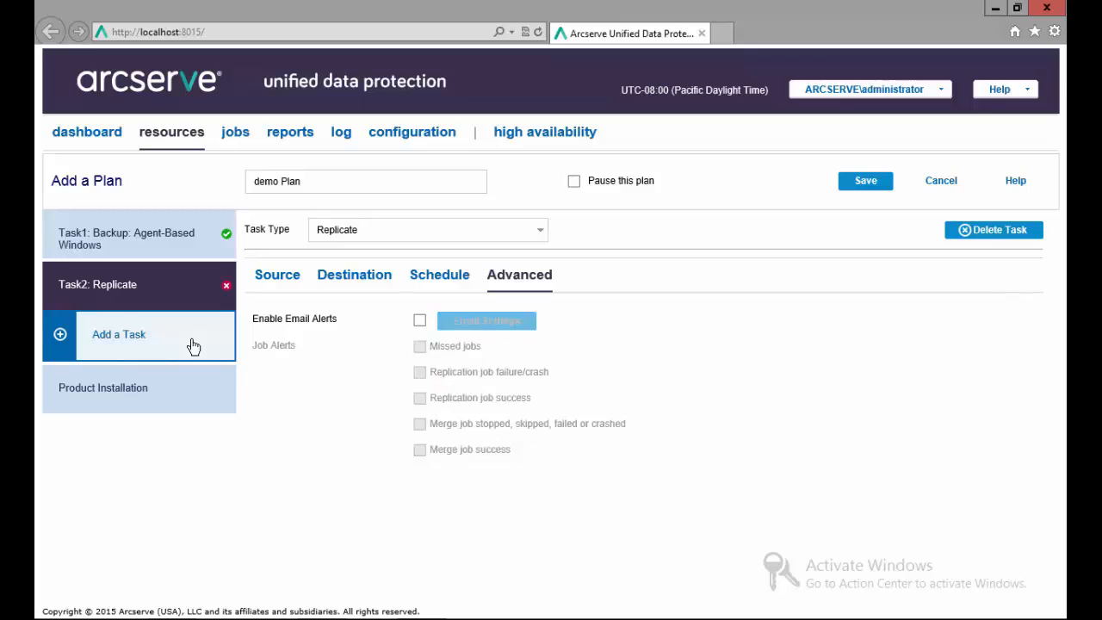
Add a third task, try the Virtual Standby and Copy Recovery Points types, and leave the plan without saving it.
click(194, 345)
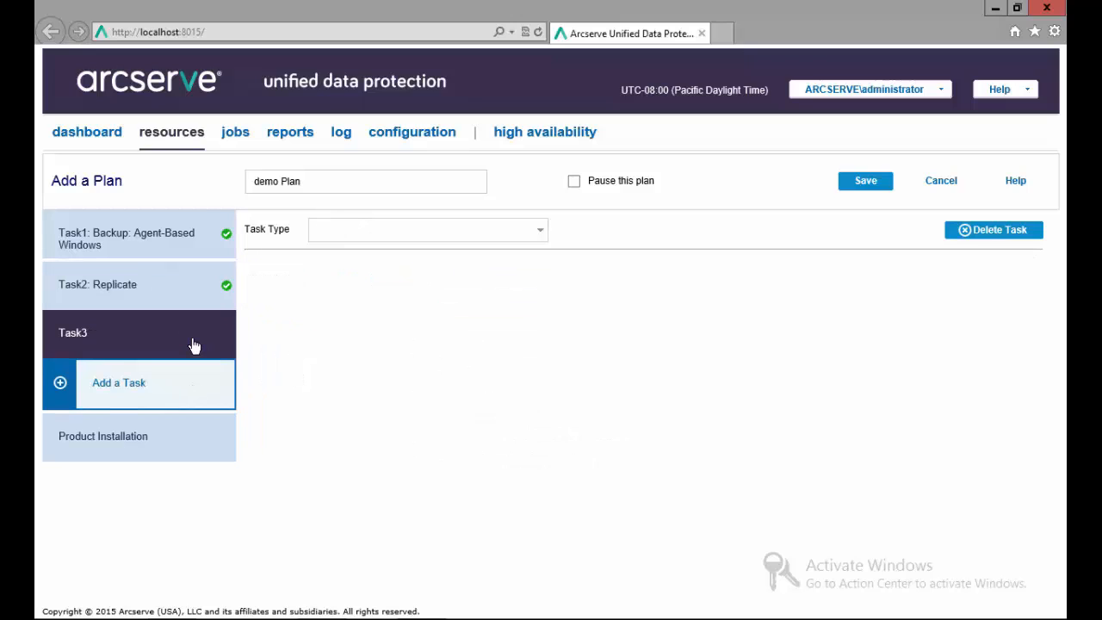
click(541, 232)
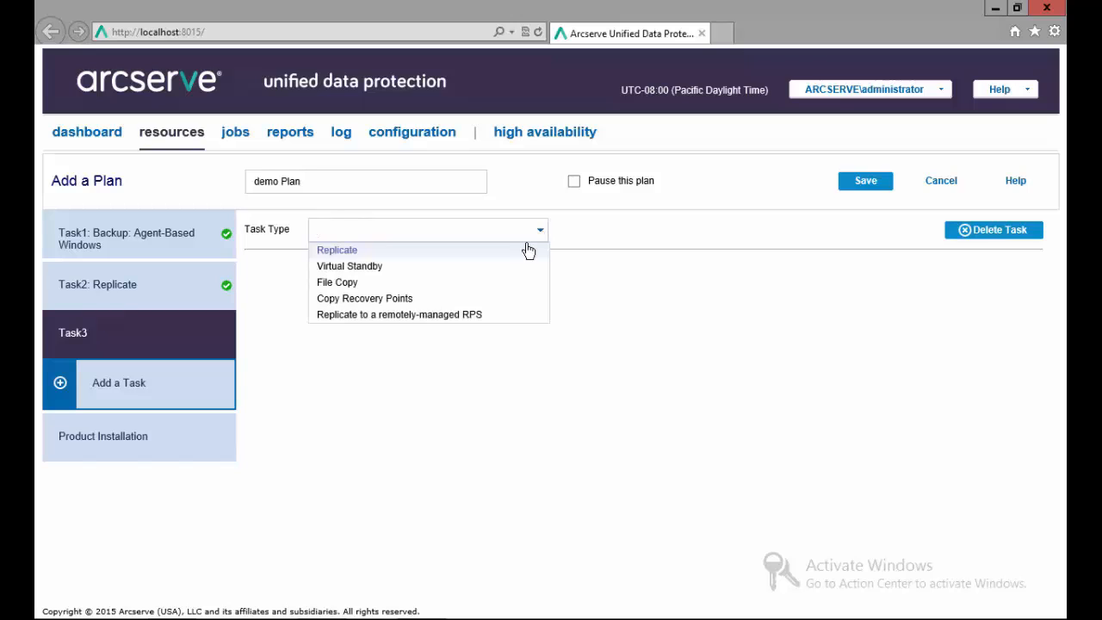
click(454, 269)
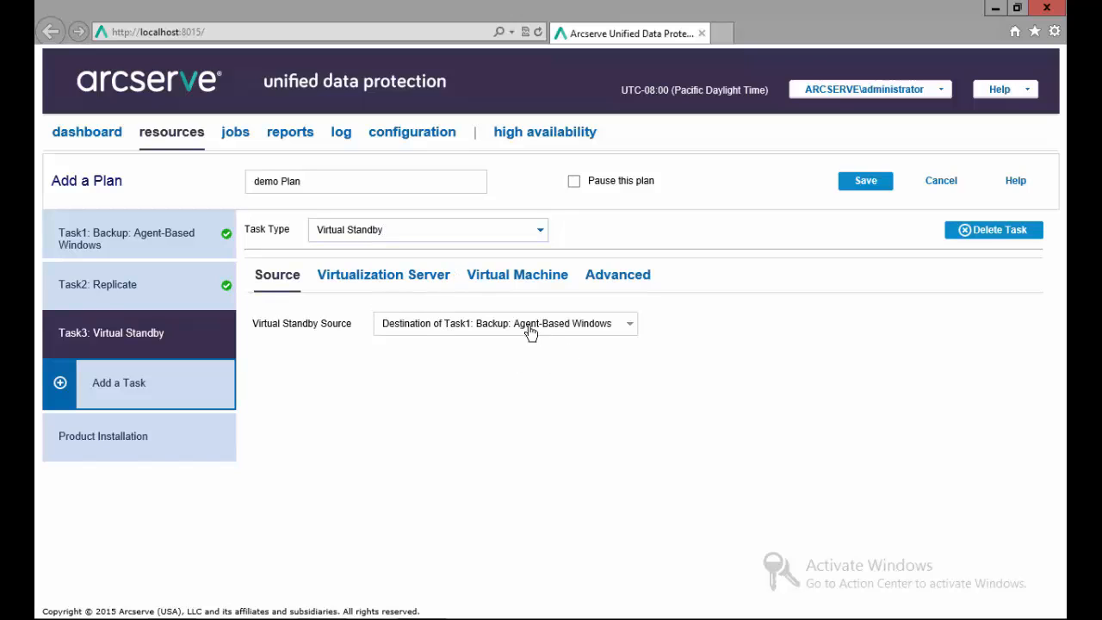
click(539, 235)
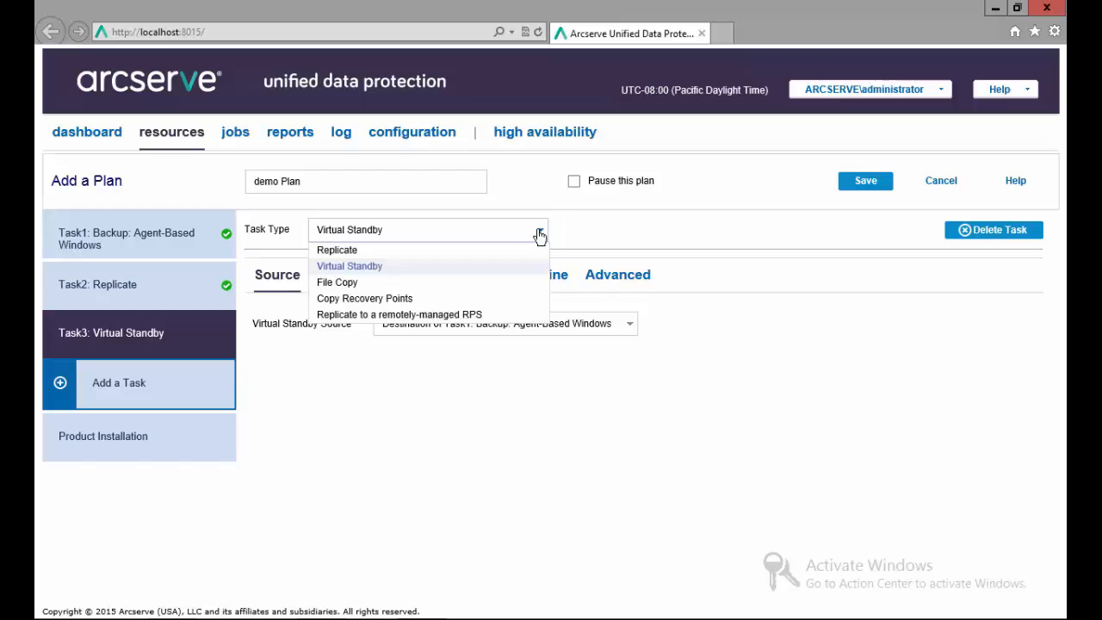
click(406, 298)
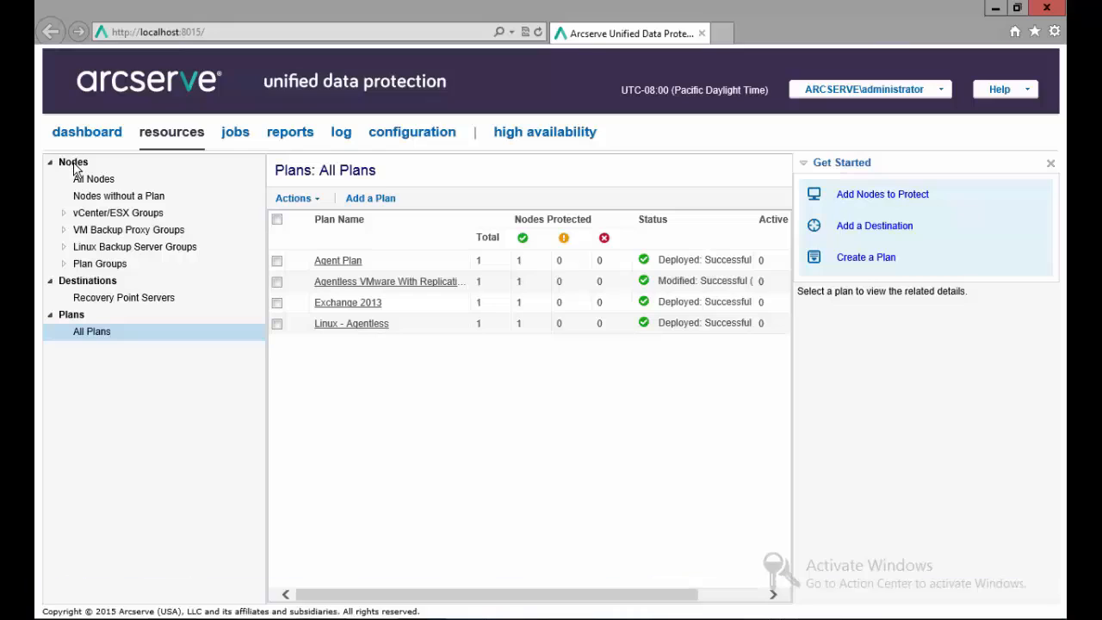
Expand the plan groups under Nodes and view the nodes of Agent Plan, Agentless VMware With Replication, Exchange 2013 and Linux - Agentless.
click(73, 162)
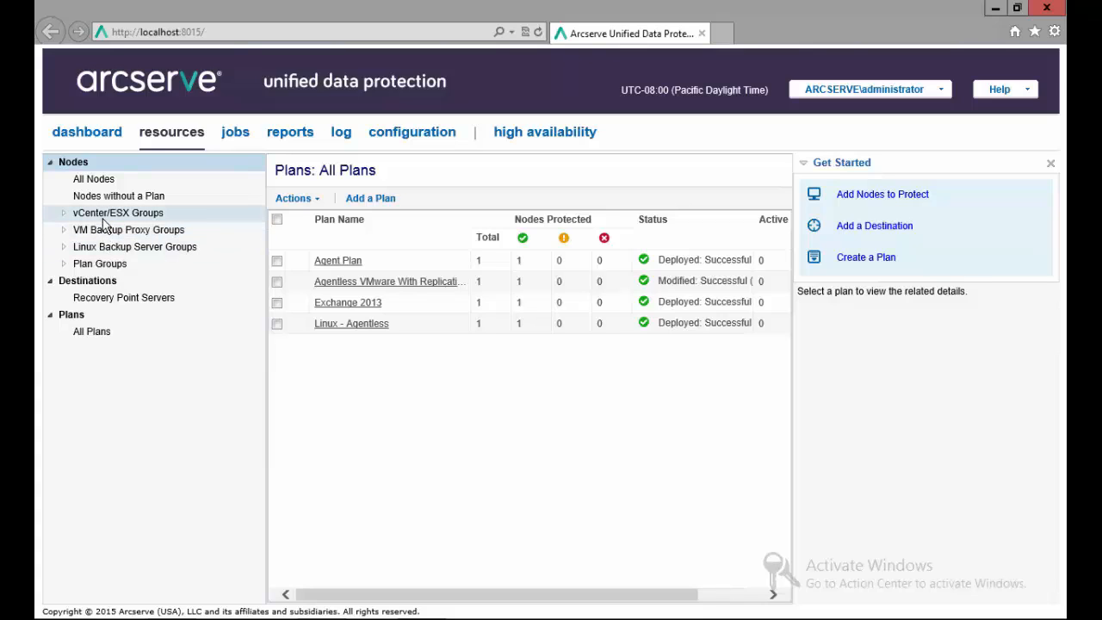
click(65, 264)
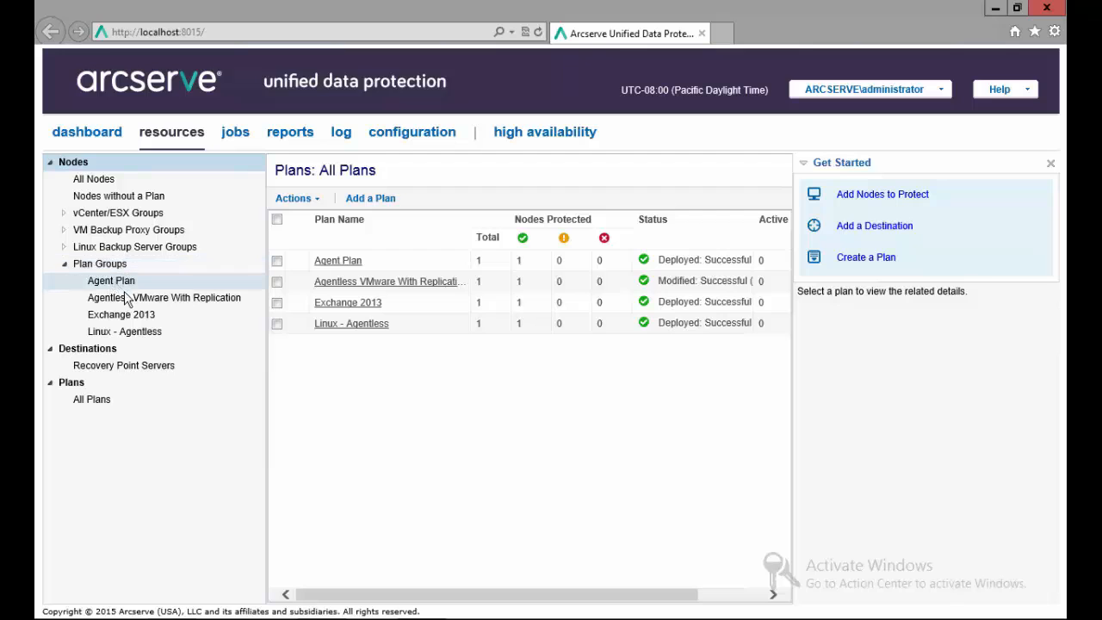
click(111, 284)
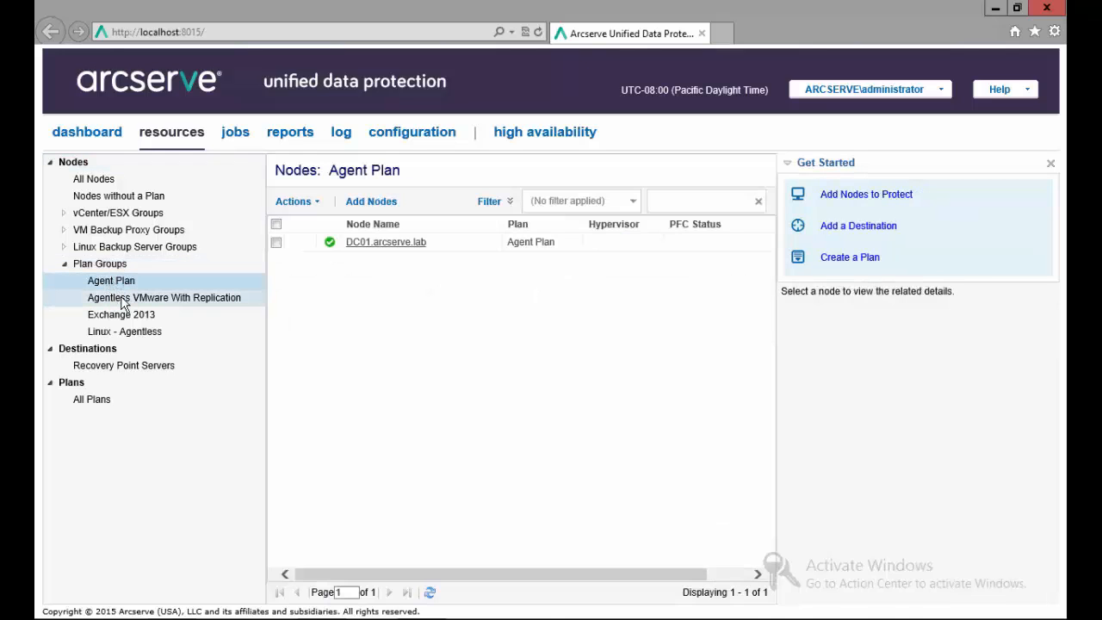
click(122, 301)
click(122, 317)
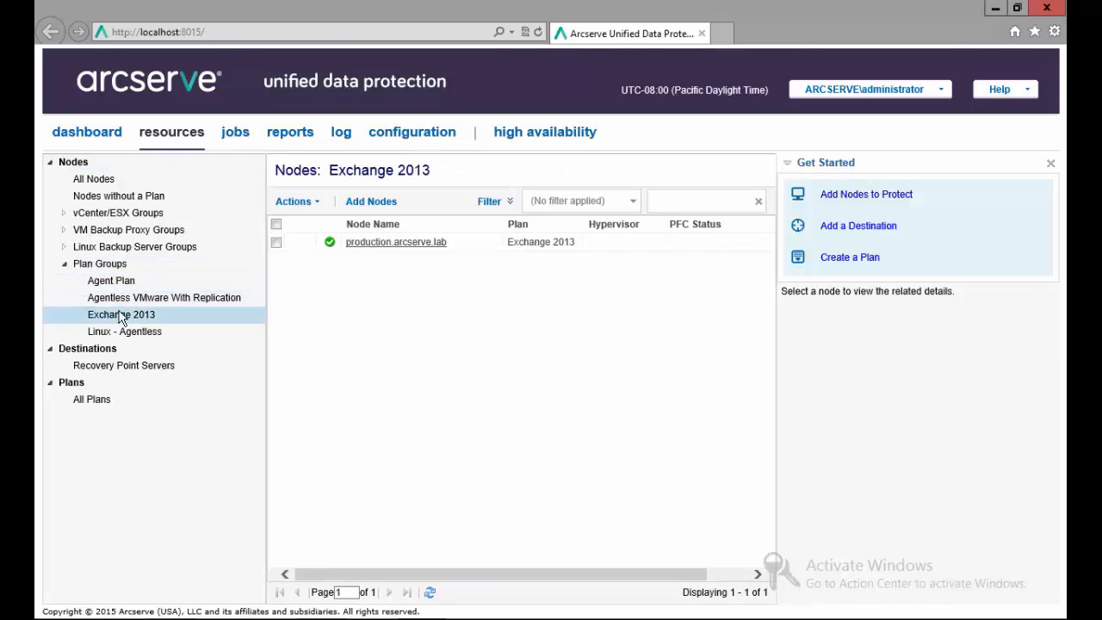
click(121, 334)
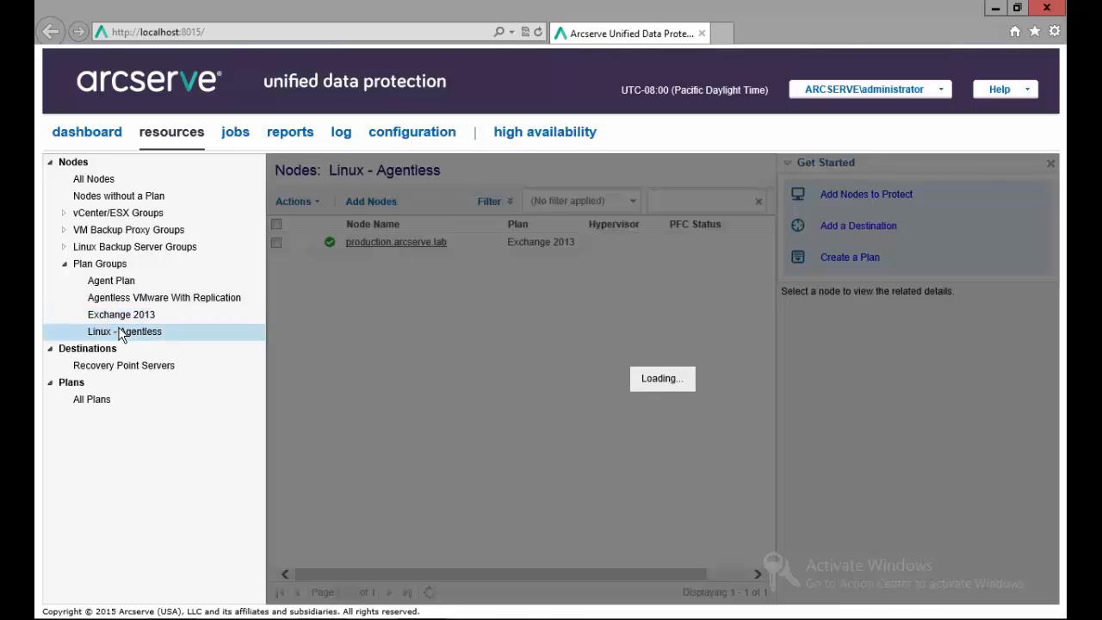
Compare the nodes in the Agent Plan group with the All Nodes list, then collapse the plan groups.
click(111, 285)
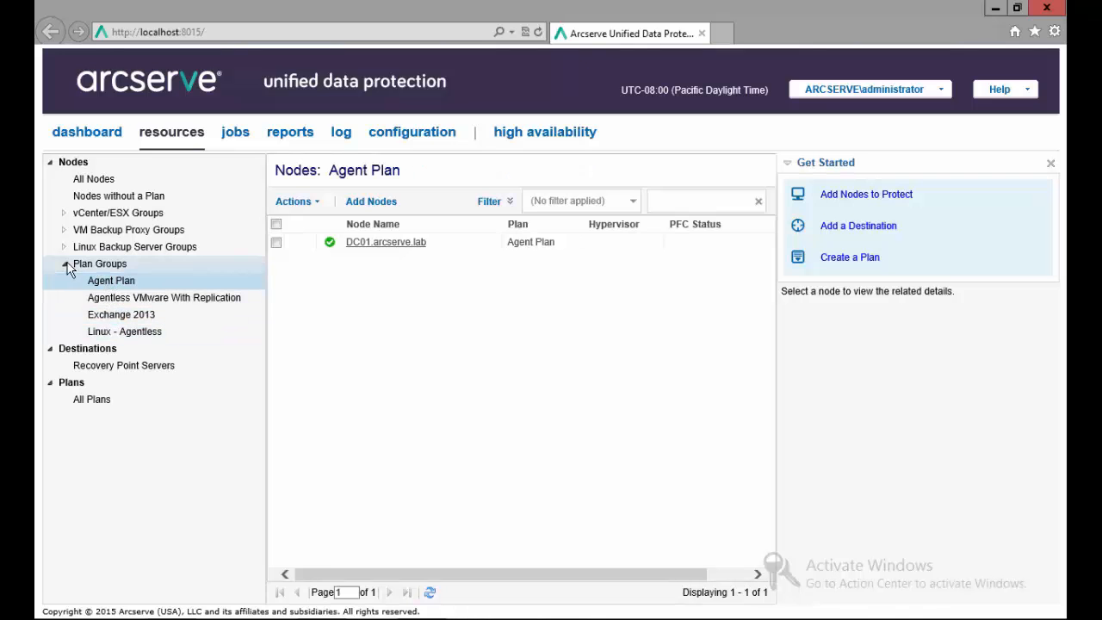
click(65, 265)
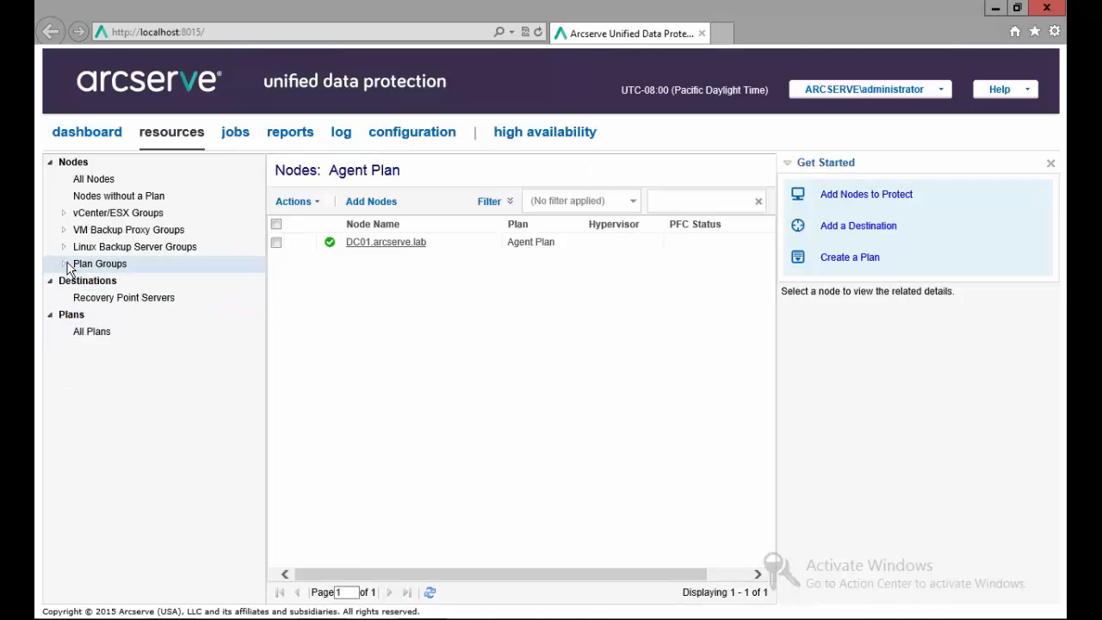
click(89, 183)
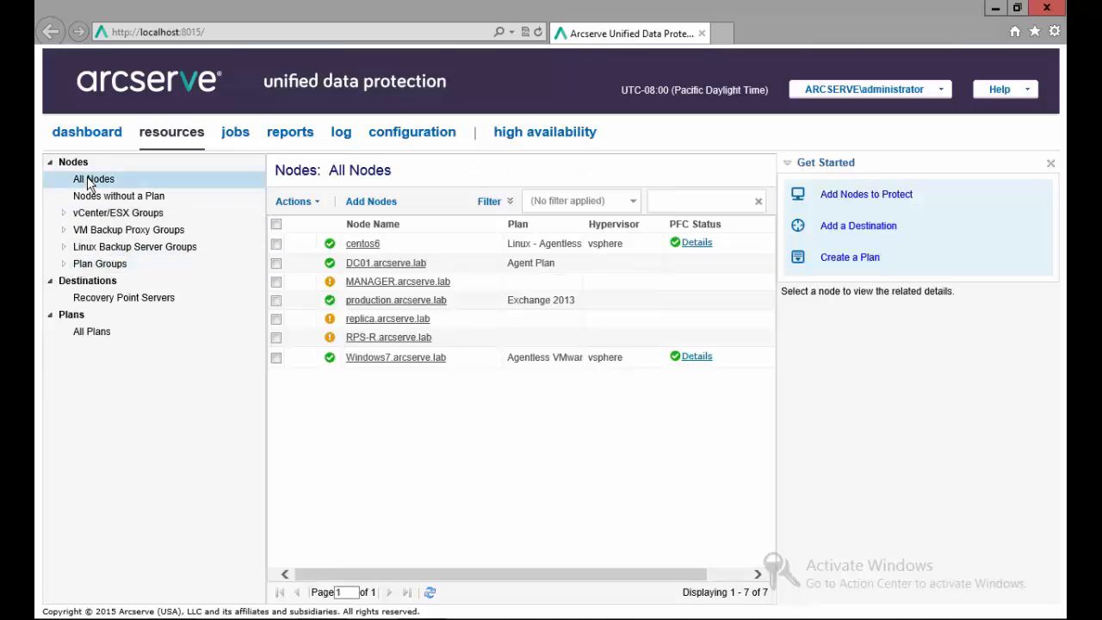
click(64, 265)
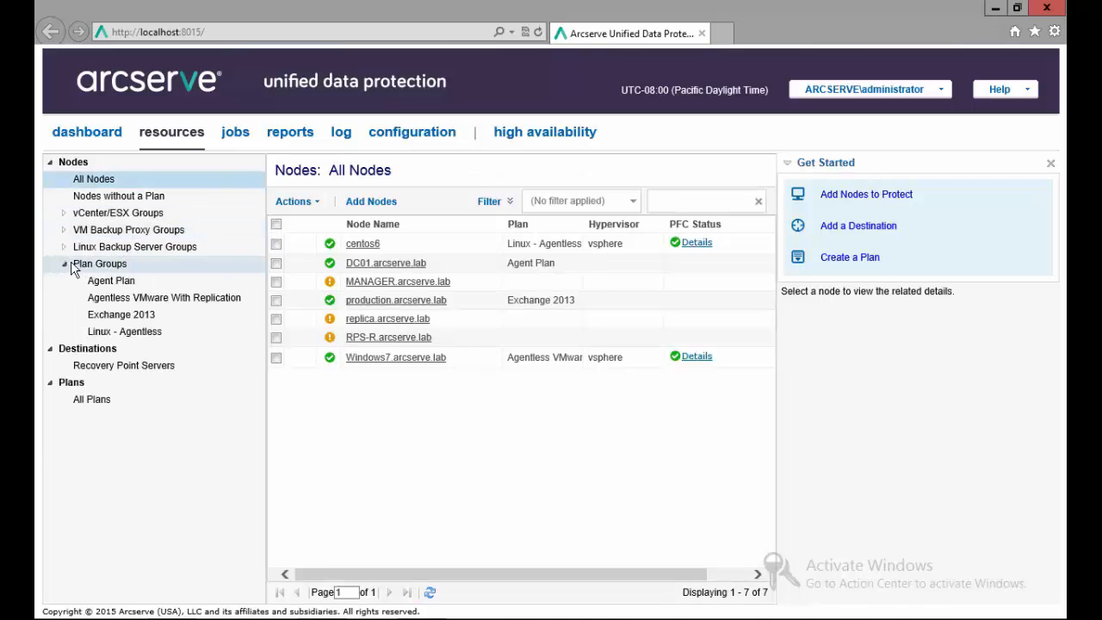
click(126, 282)
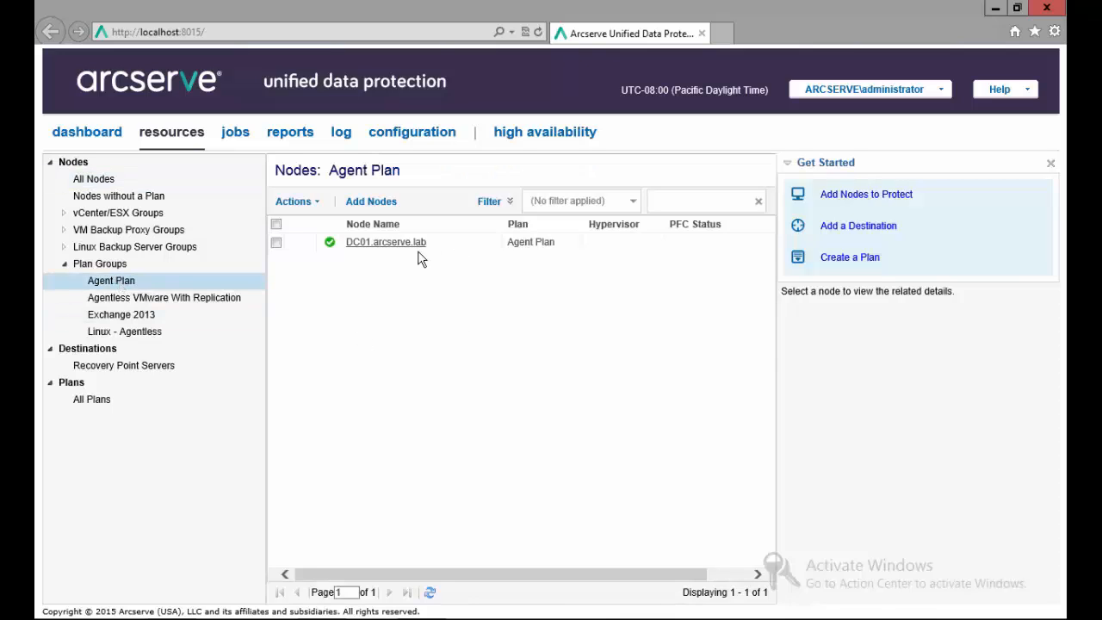
click(68, 265)
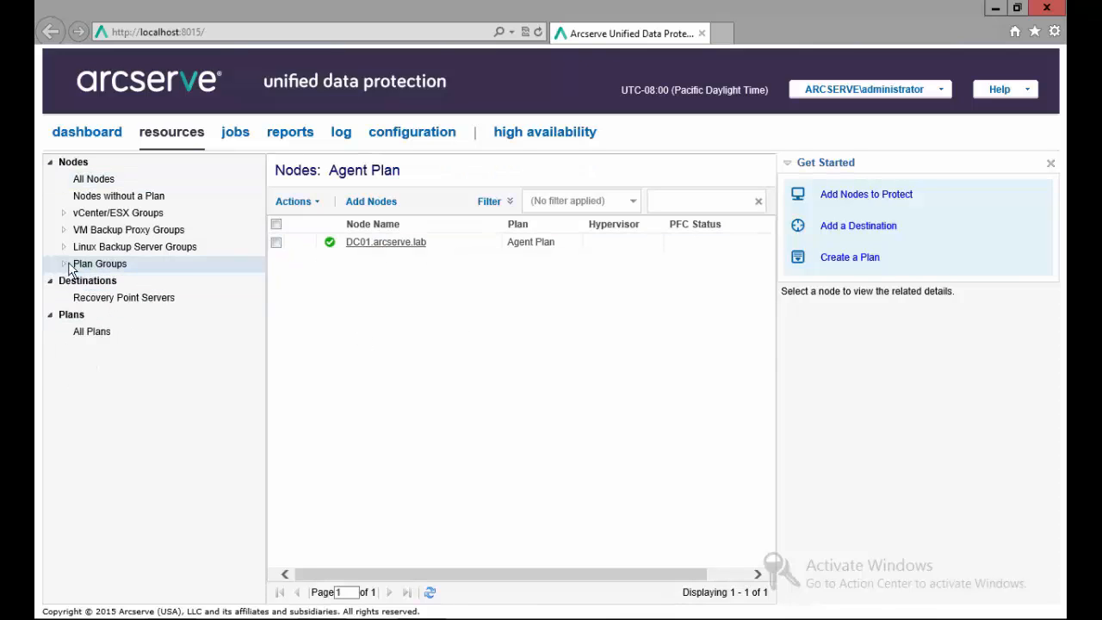
click(93, 179)
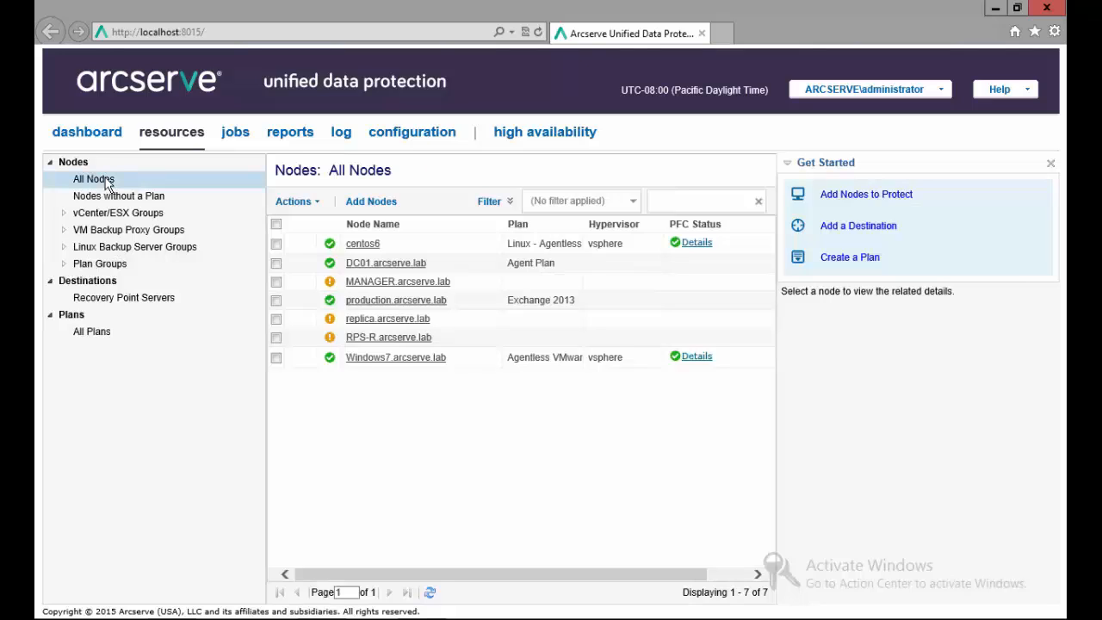
right_click(380, 309)
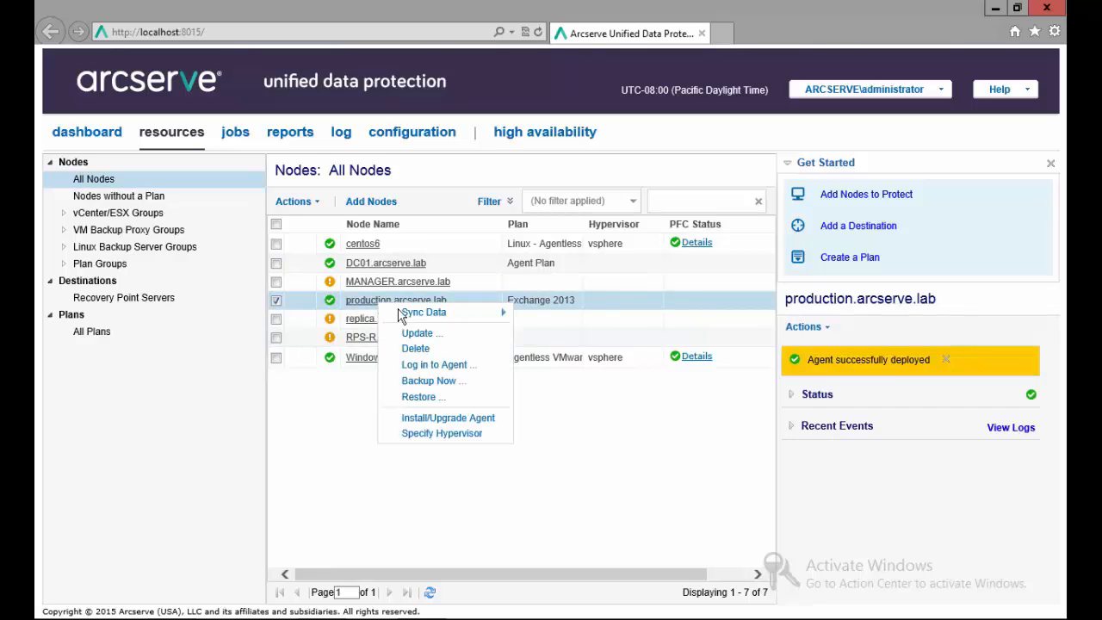
click(422, 398)
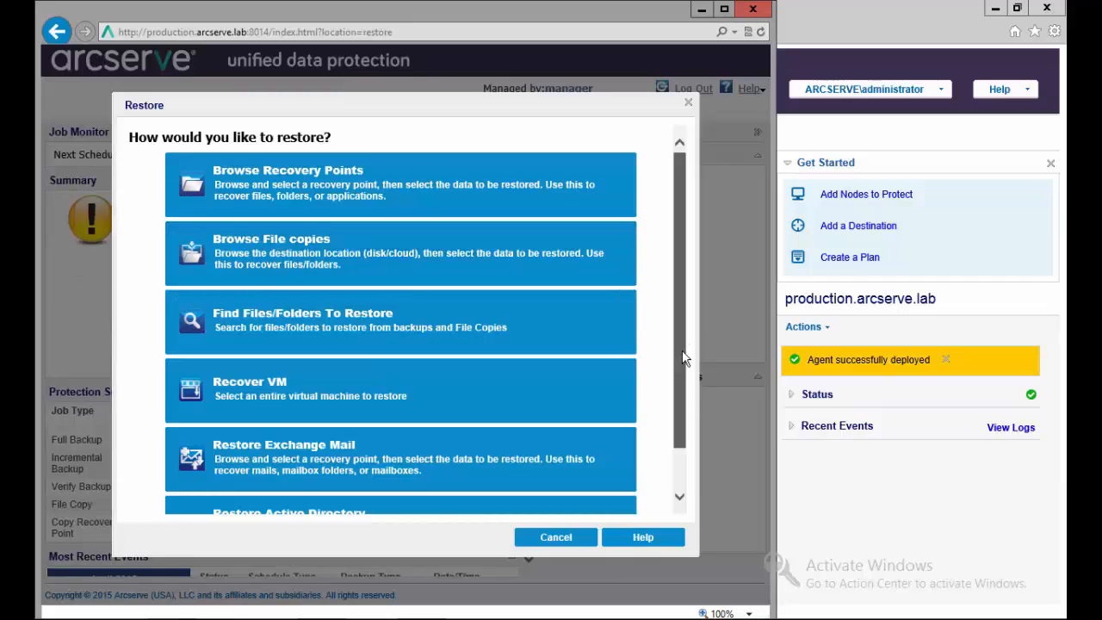
scroll(685, 370, down, 1)
scroll(683, 379, down, 3)
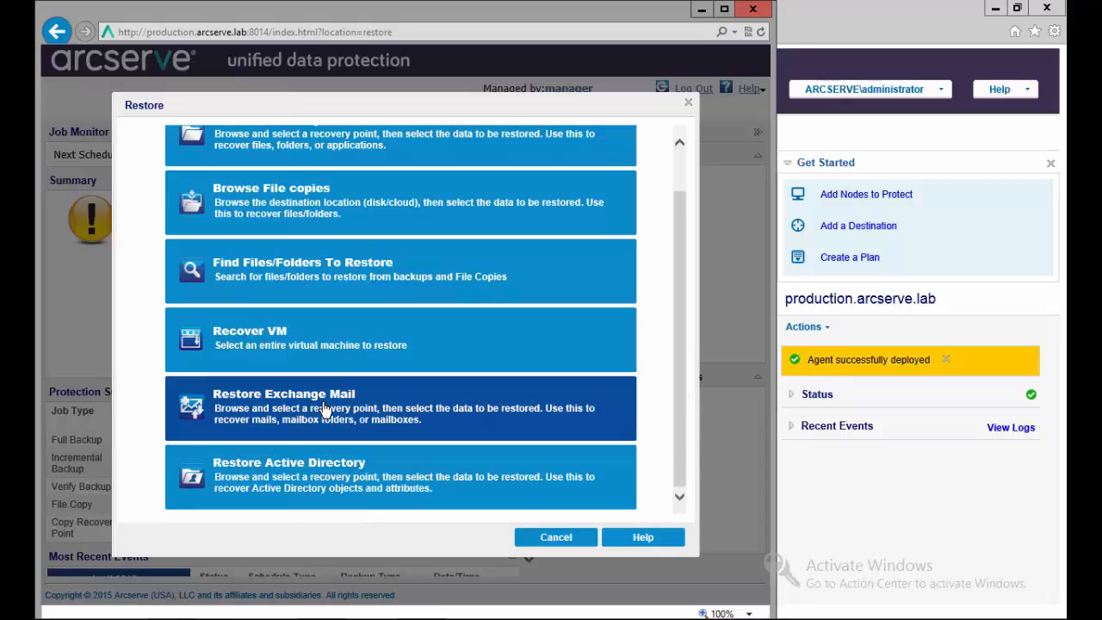
click(253, 407)
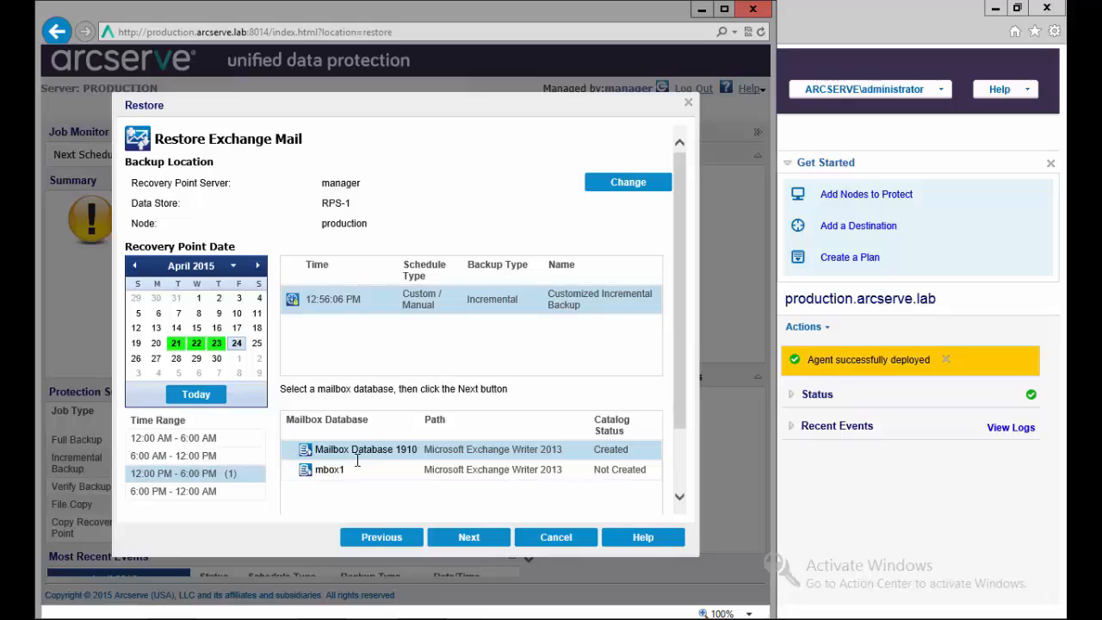
click(481, 541)
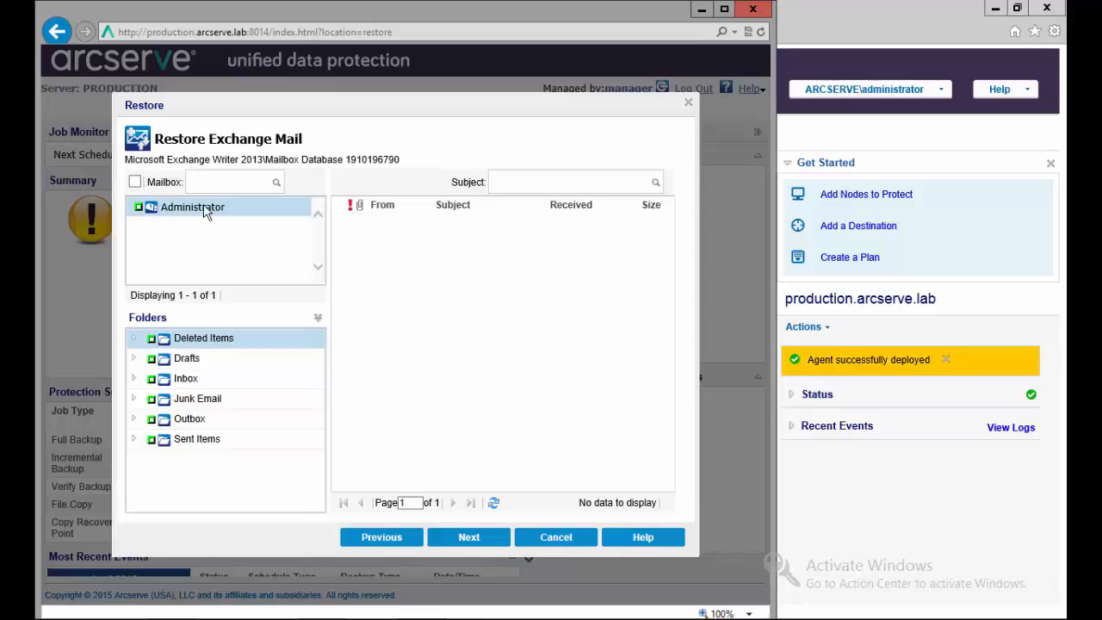
Select the Inbox message received 12/12/2014 1:19:55 PM for restore and continue to the restore options.
click(193, 382)
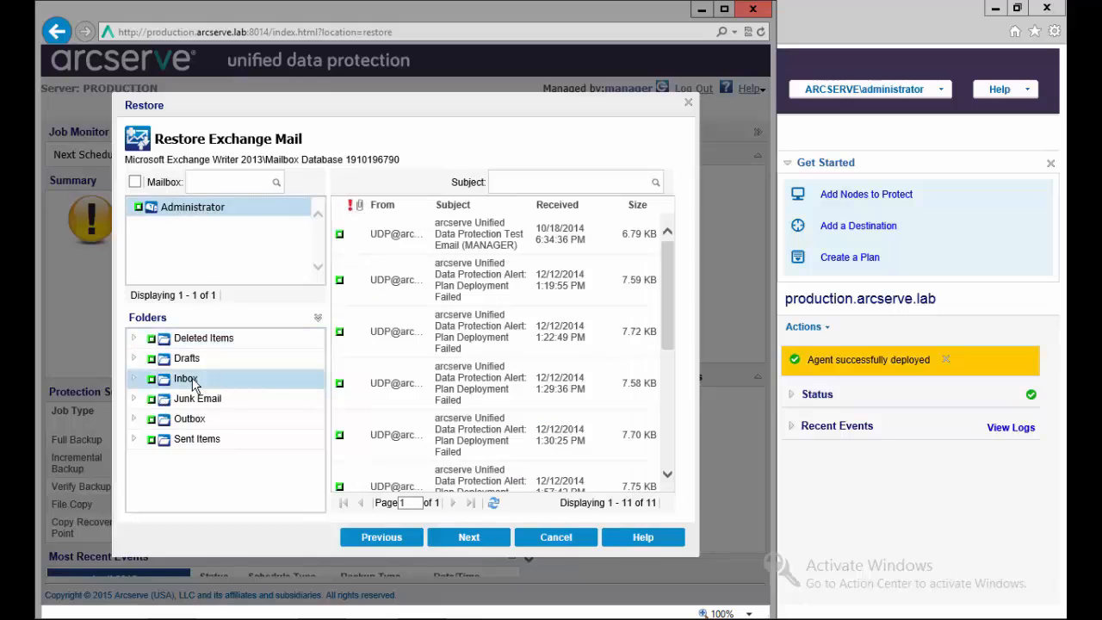
click(340, 281)
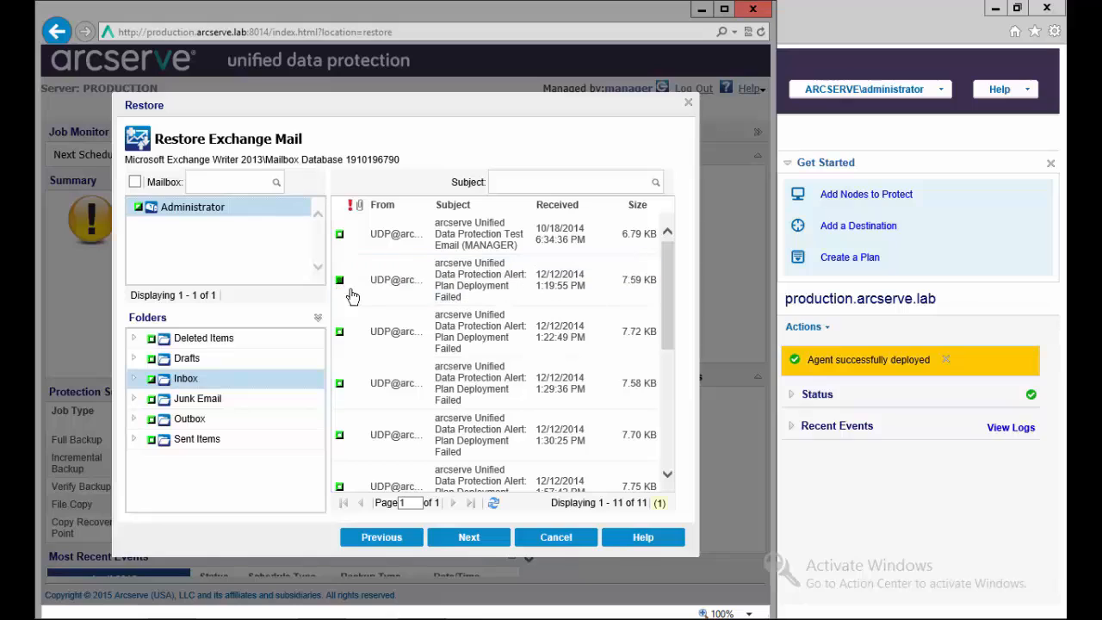
click(484, 538)
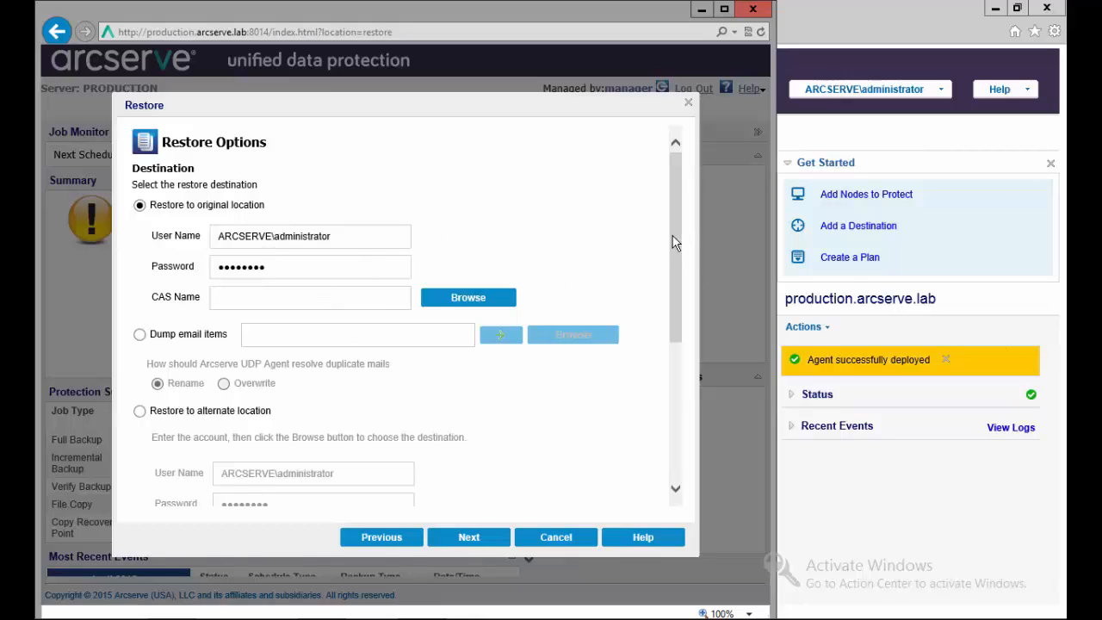
Try restoring the mail to an alternate location without a destination, and go back to the list of restore methods.
drag(672, 246, 667, 304)
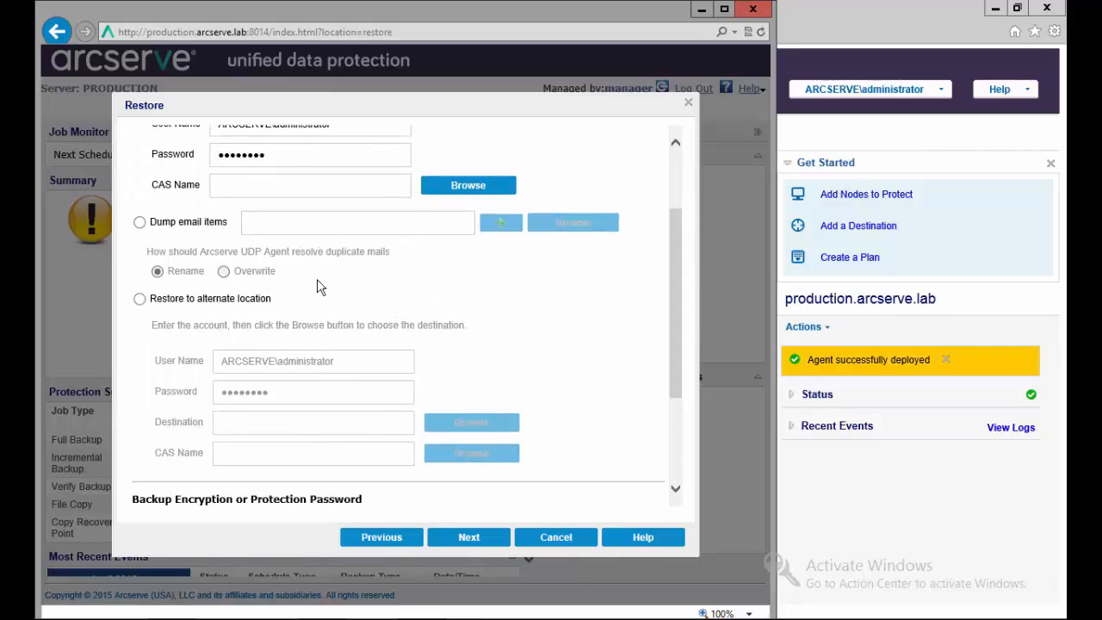
click(139, 299)
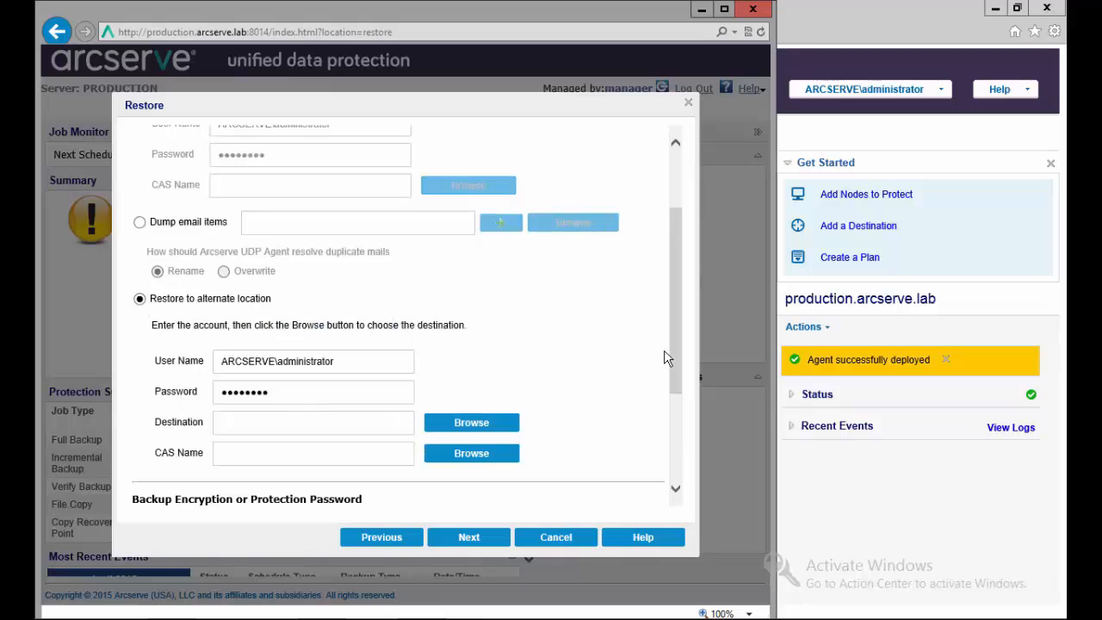
drag(679, 379, 677, 444)
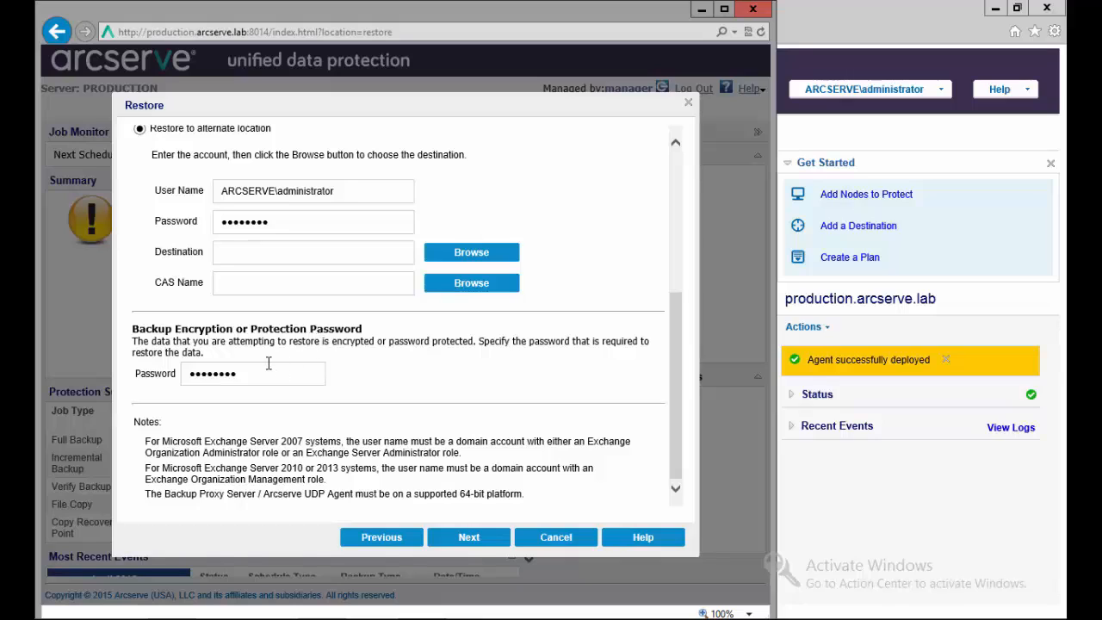
click(466, 540)
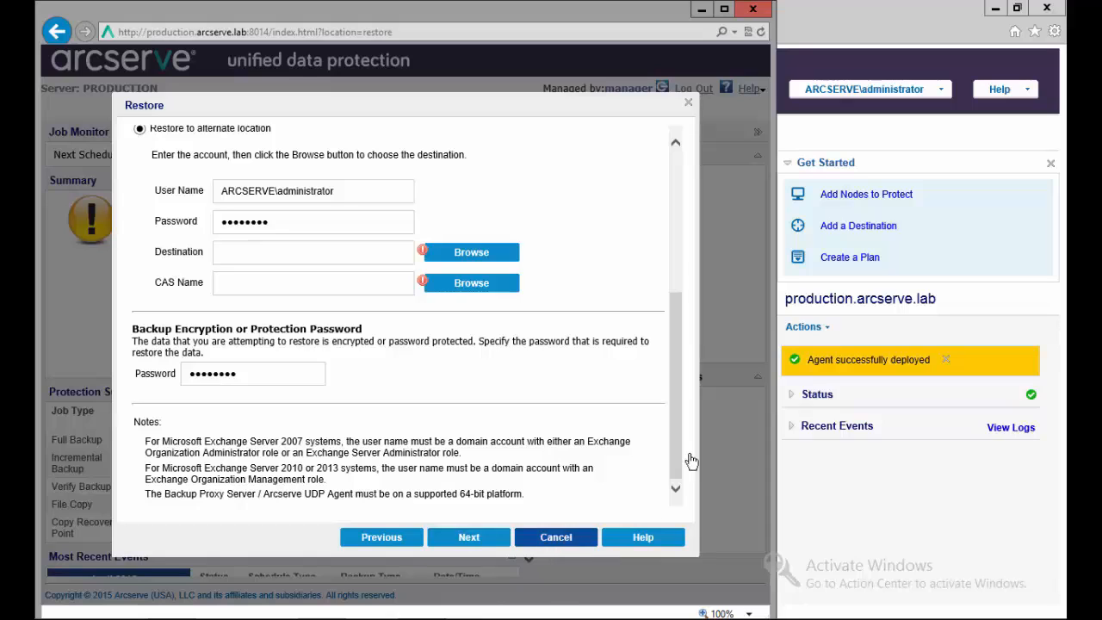
drag(676, 458, 696, 316)
click(401, 545)
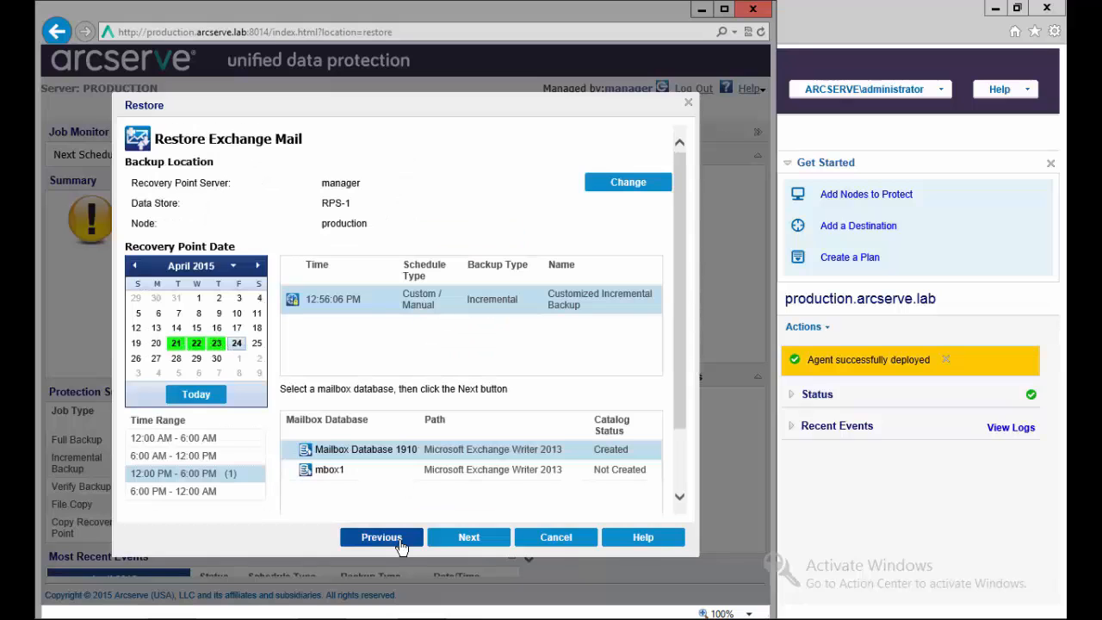
click(381, 537)
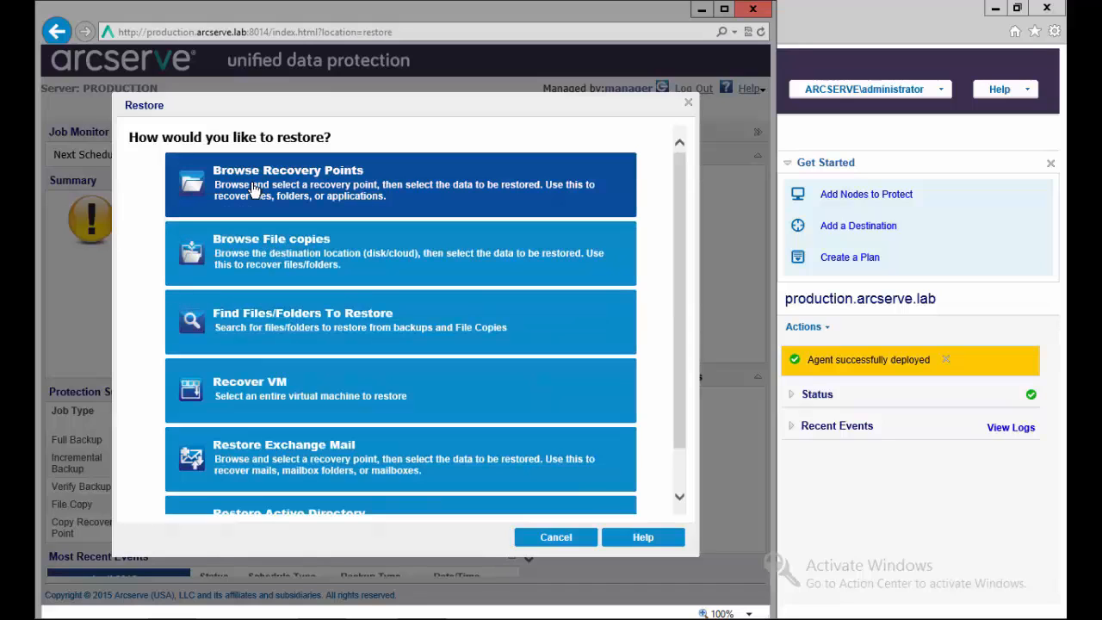
Browse the 12:56:06 PM recovery point and select test.rtf in the demo folder on C: for restore.
click(254, 191)
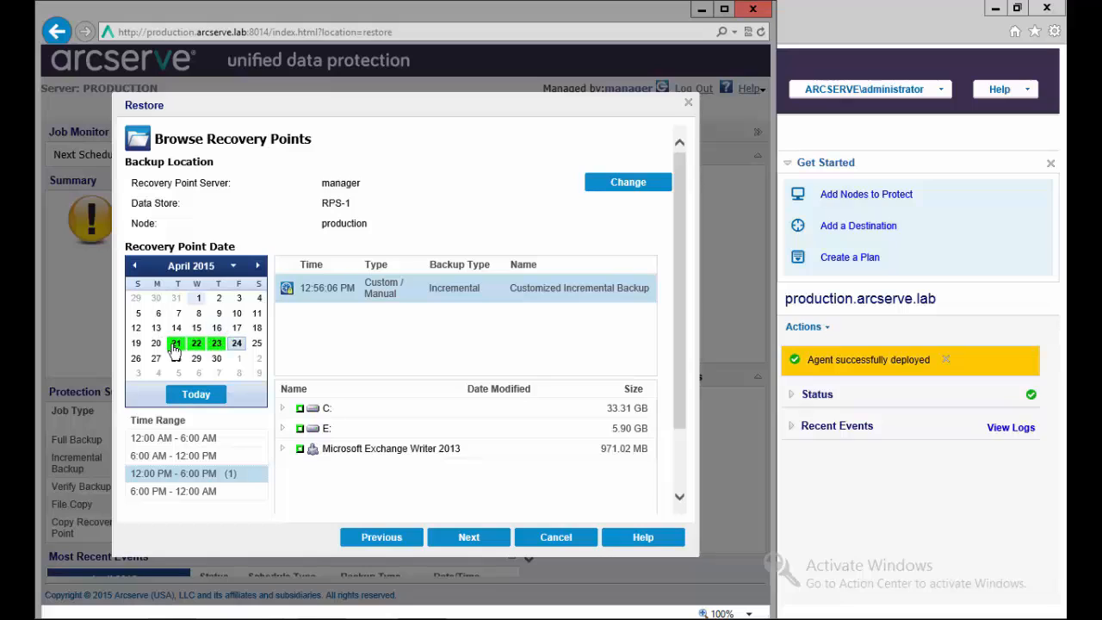
click(283, 408)
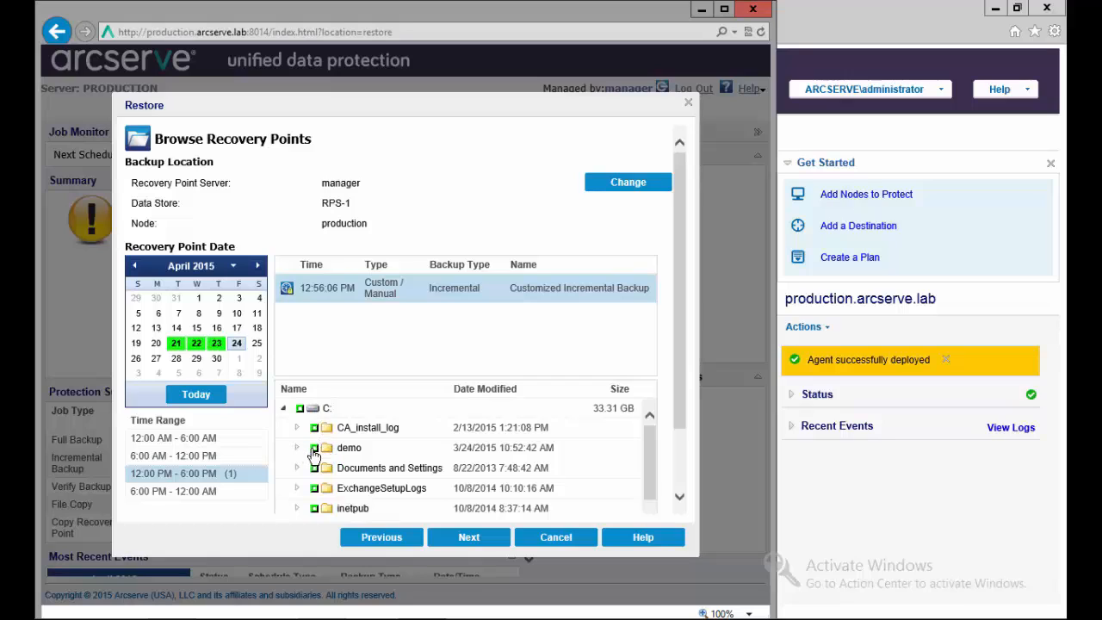
click(313, 448)
click(297, 448)
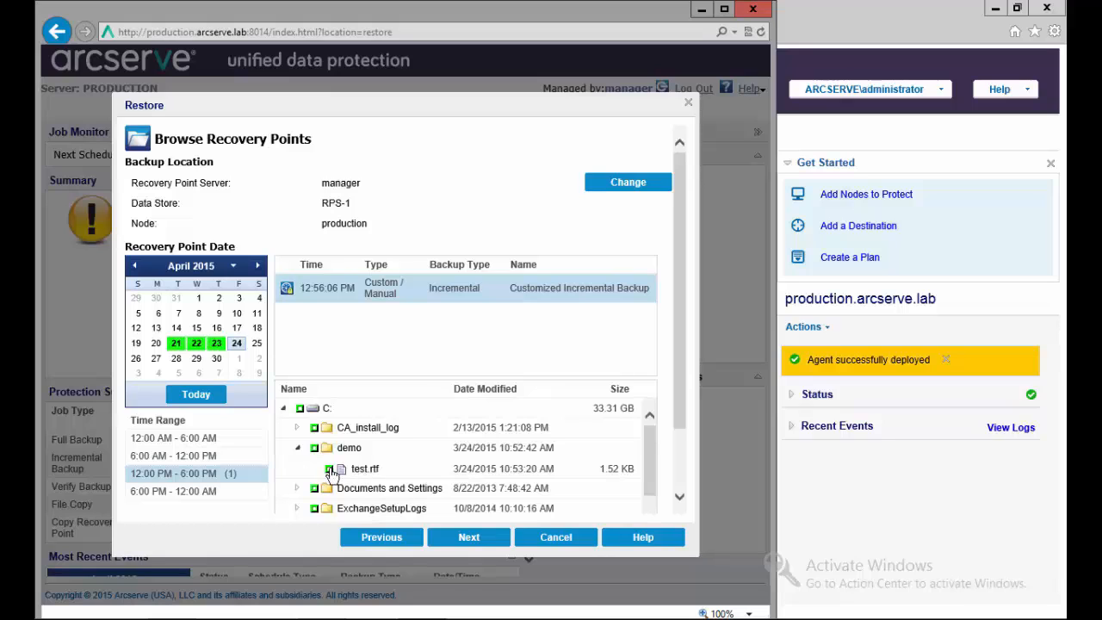
click(329, 469)
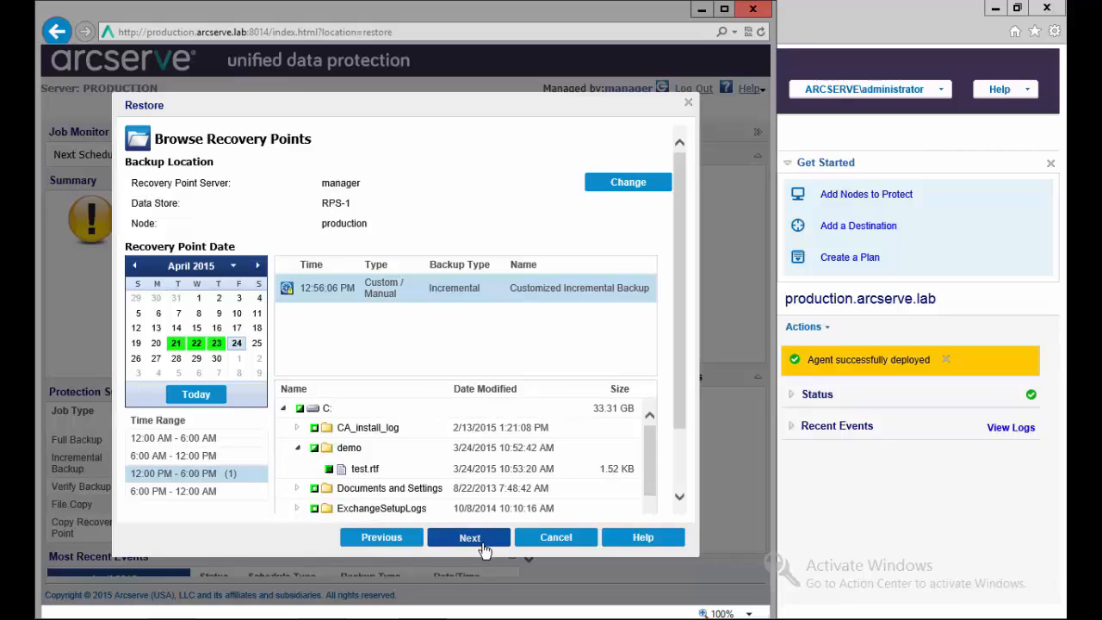
Review the file restore options, trying a different destination before choosing Restore to original location.
click(470, 538)
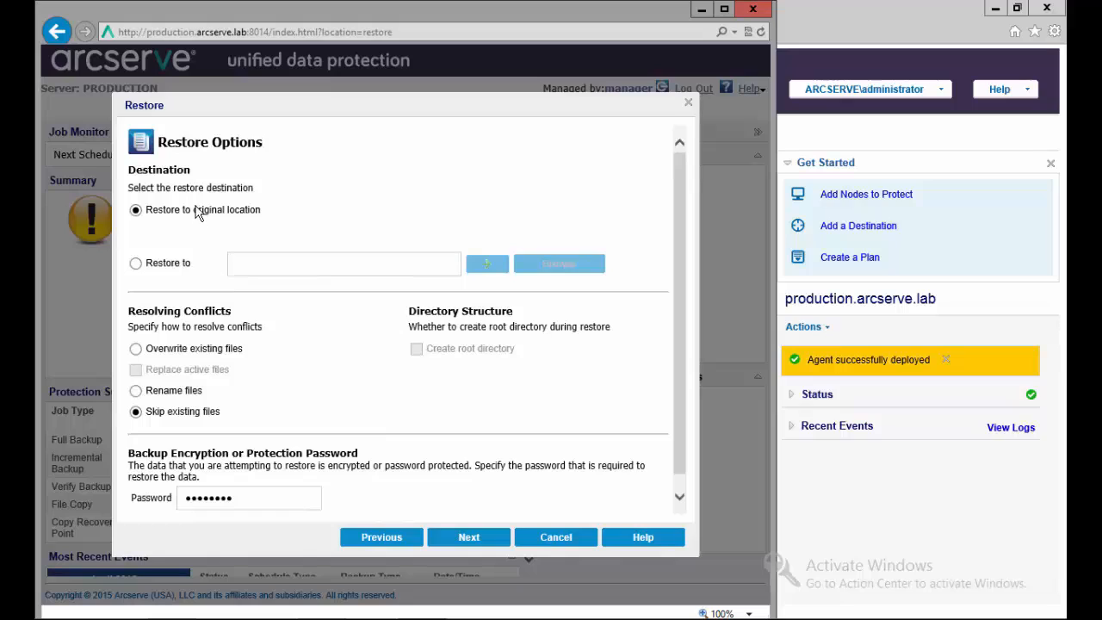
click(136, 263)
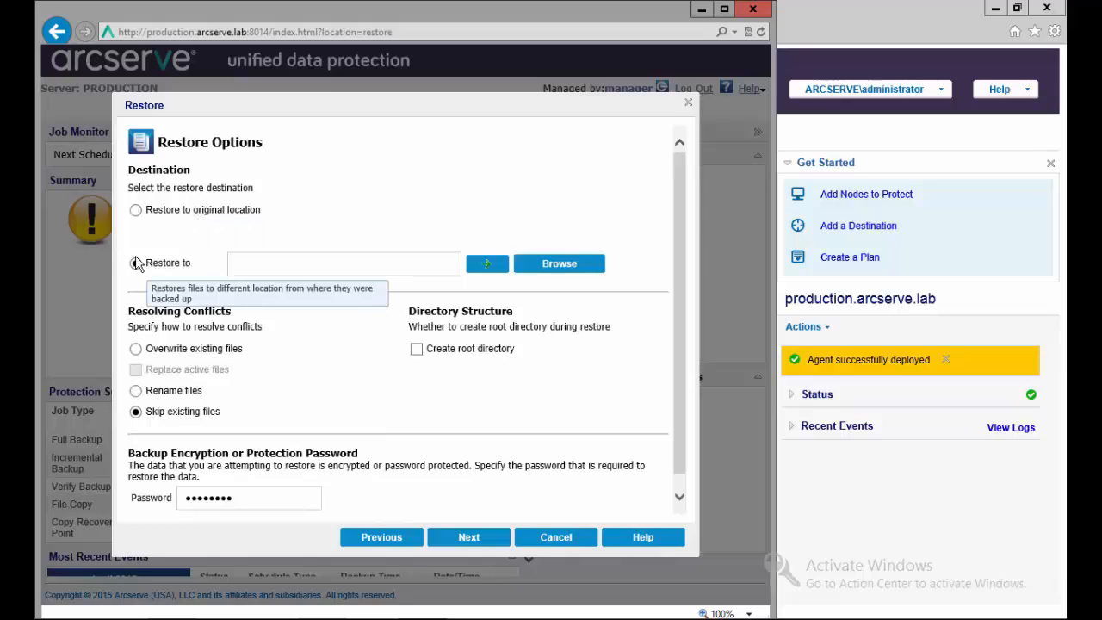
click(136, 210)
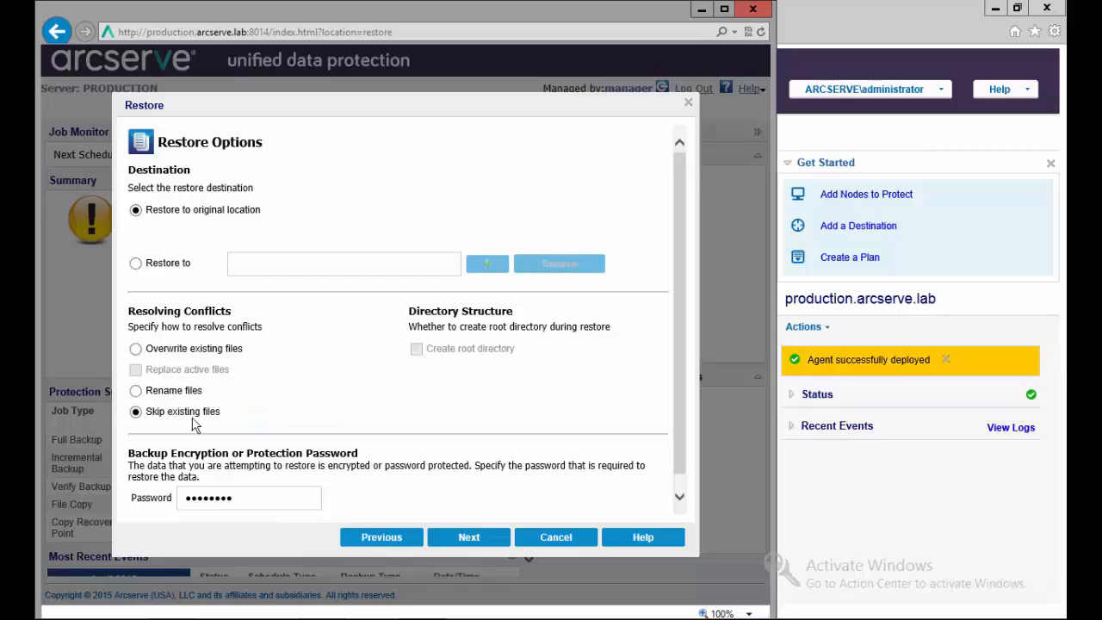
scroll(560, 440, down, 1)
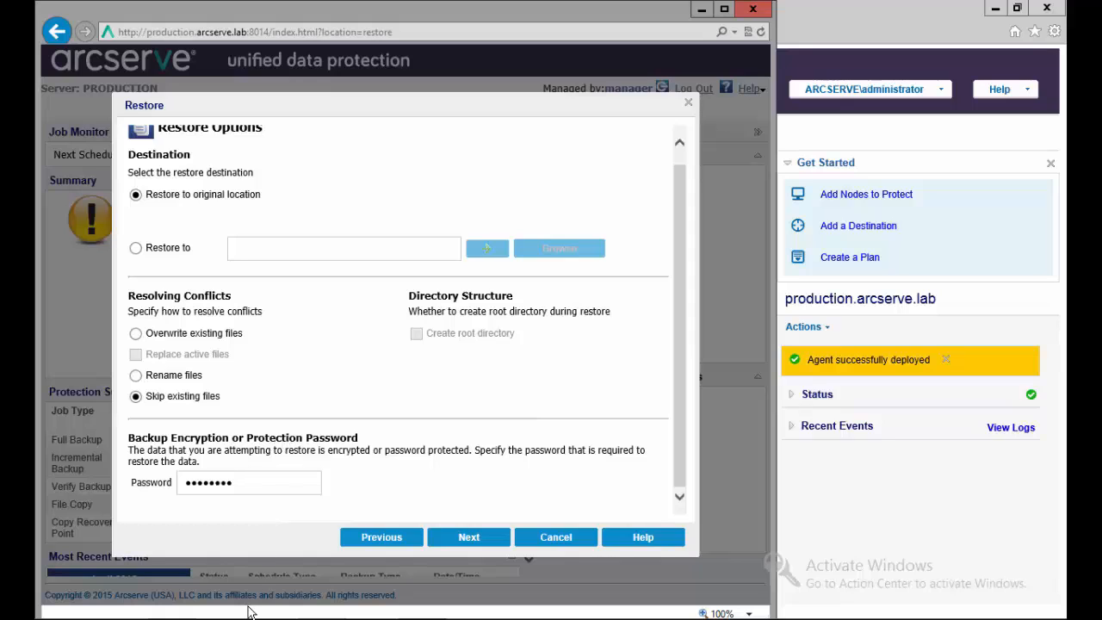
Switch to File Explorer at E:\Backup, change the production folder to Arcserve UDP Recovery Point View and open it.
mouse_move(248, 613)
click(172, 605)
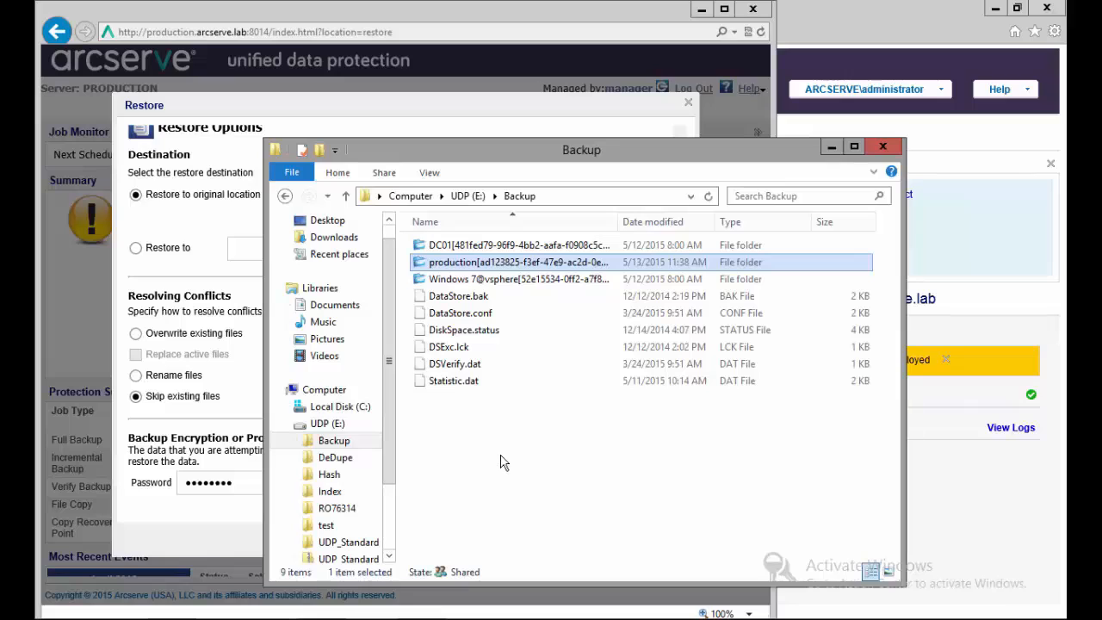
click(512, 198)
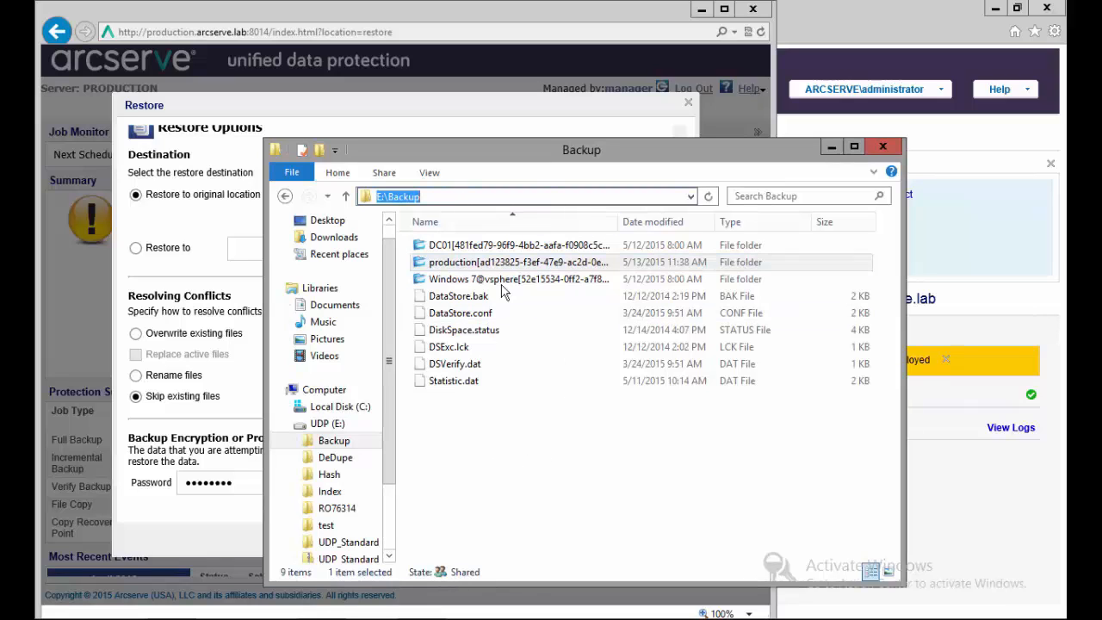
right_click(441, 269)
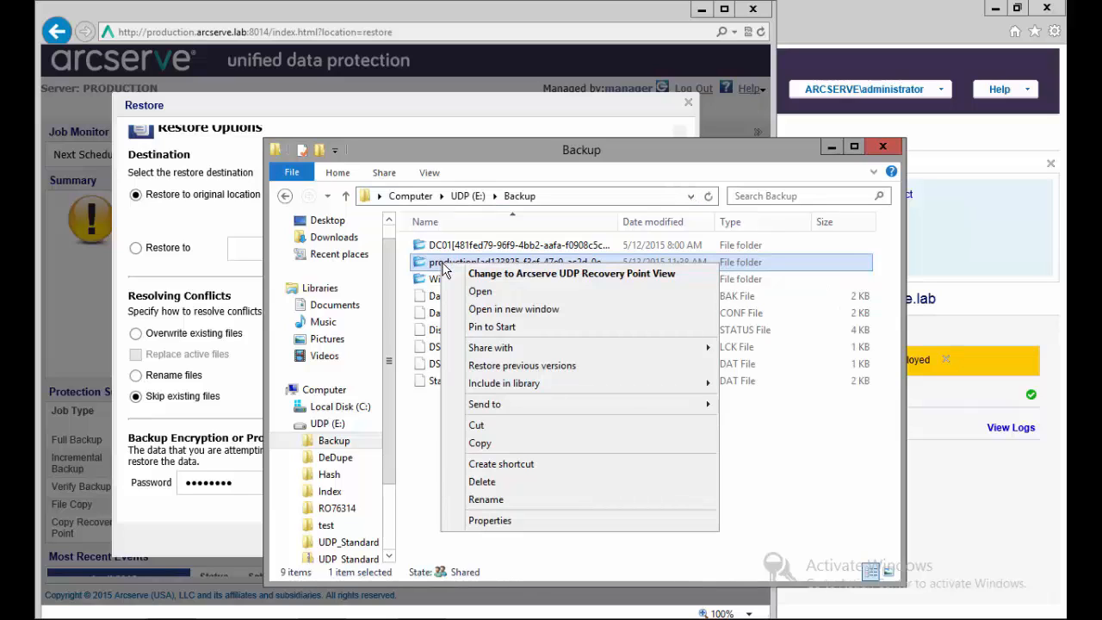
click(505, 276)
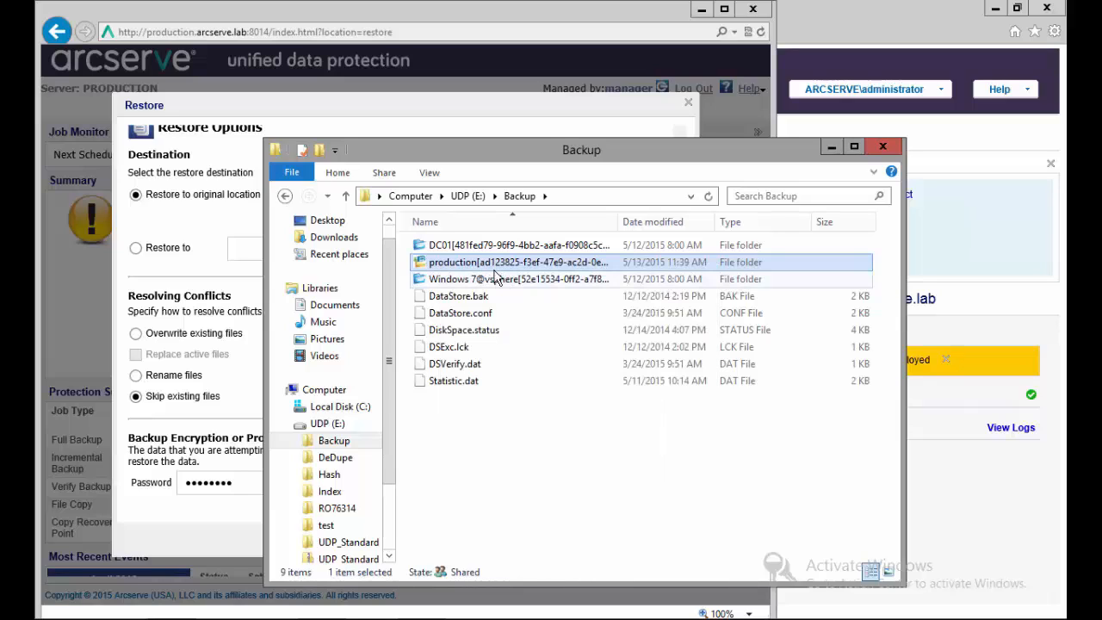
click(455, 268)
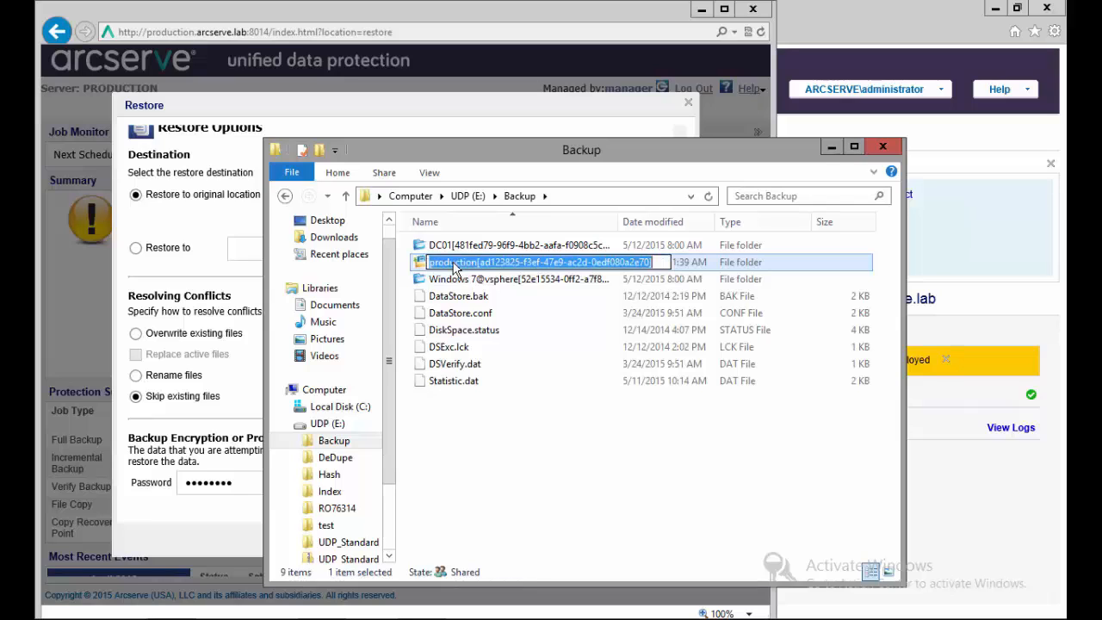
double_click(421, 263)
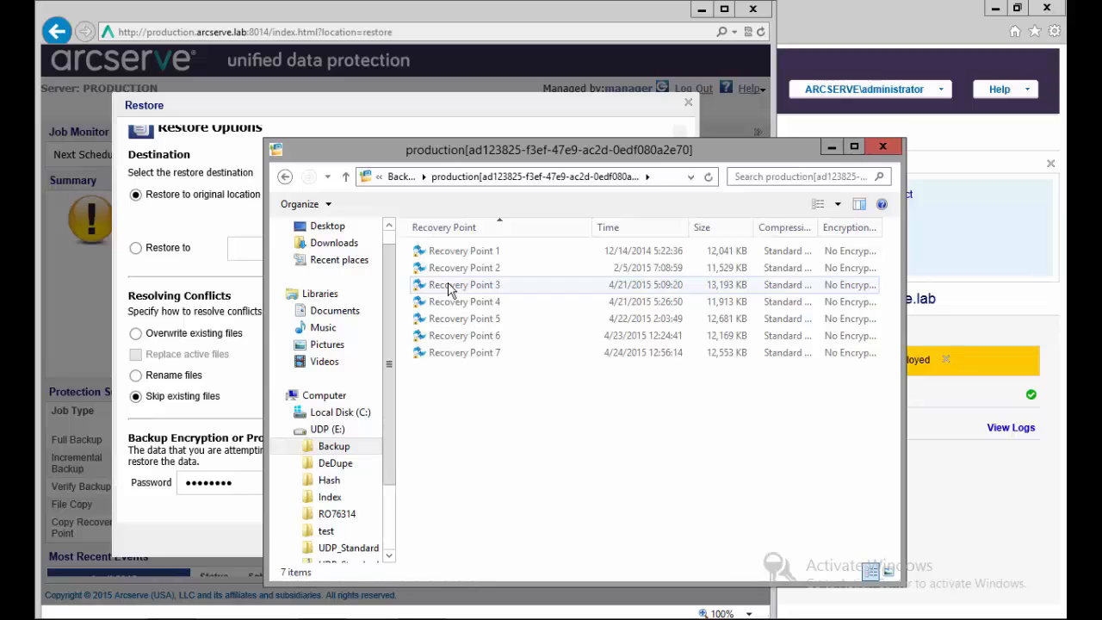
Browse Recovery Point 3 into the demo folder on Volume[C] and select test.rtf.
double_click(448, 287)
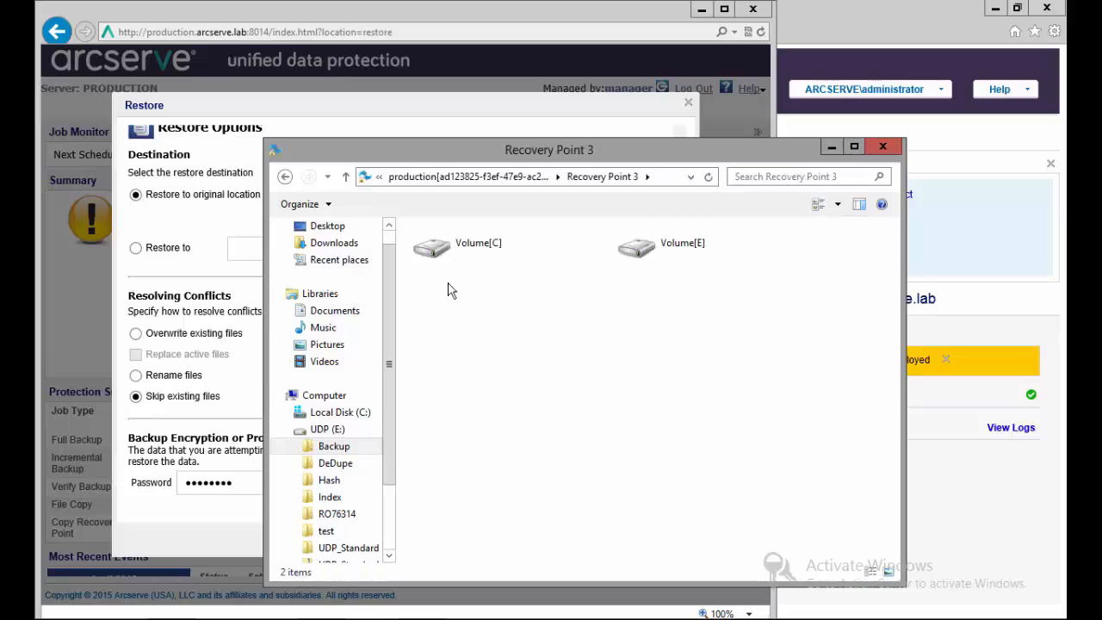
click(464, 253)
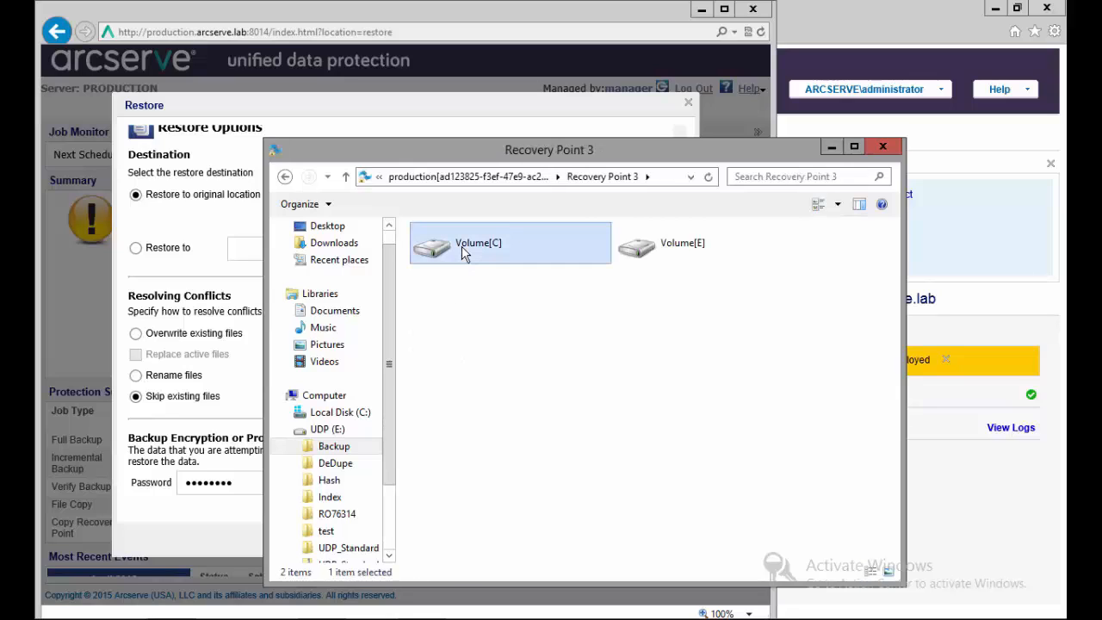
double_click(464, 252)
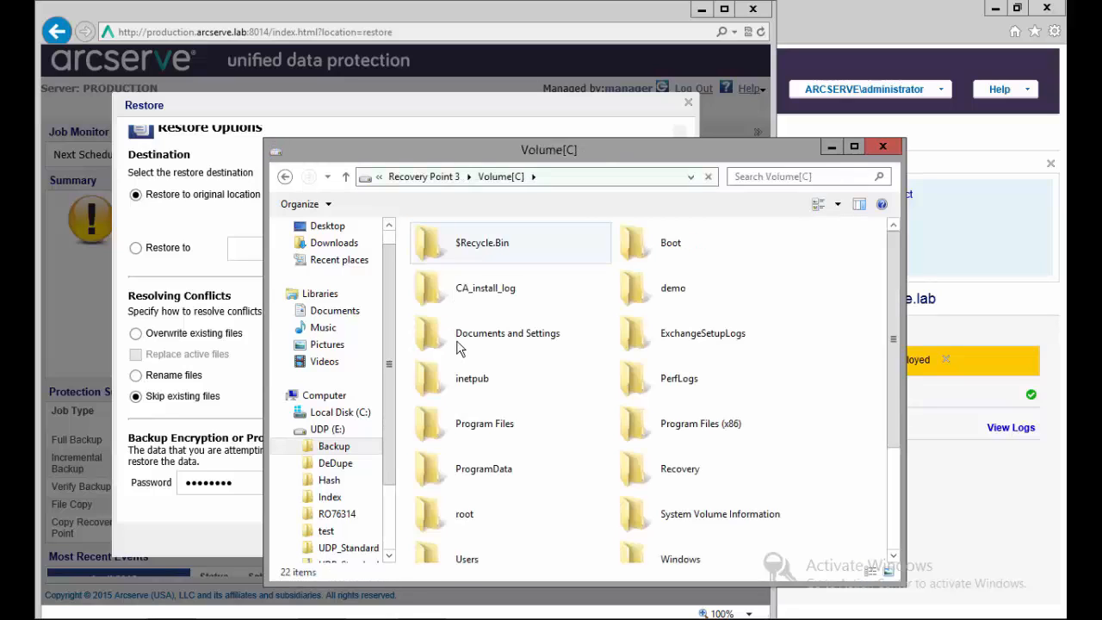
click(676, 294)
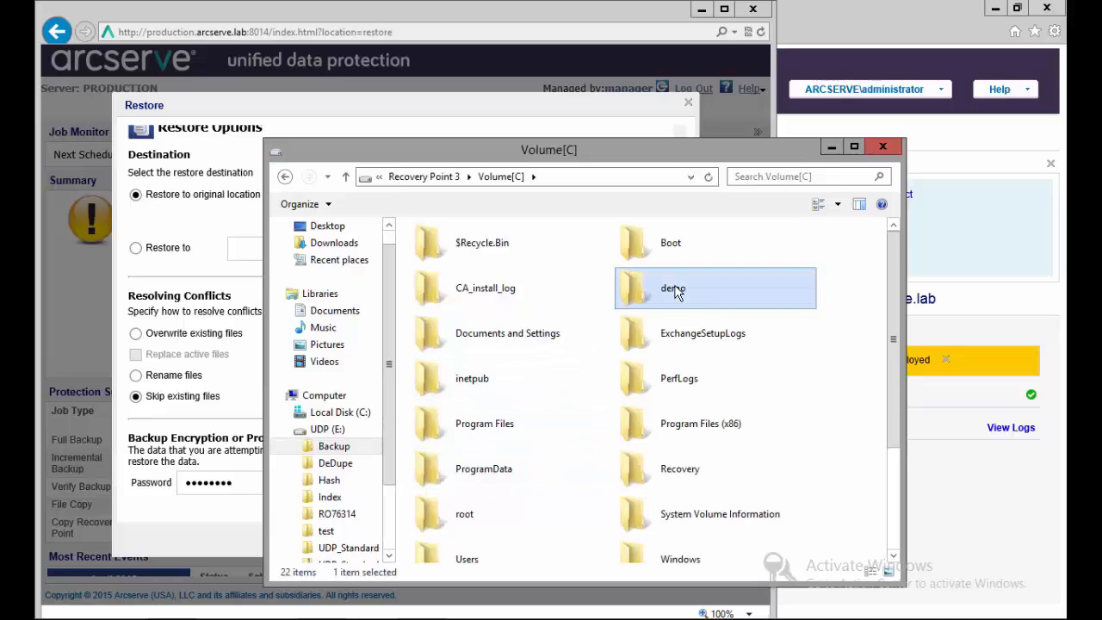
double_click(677, 294)
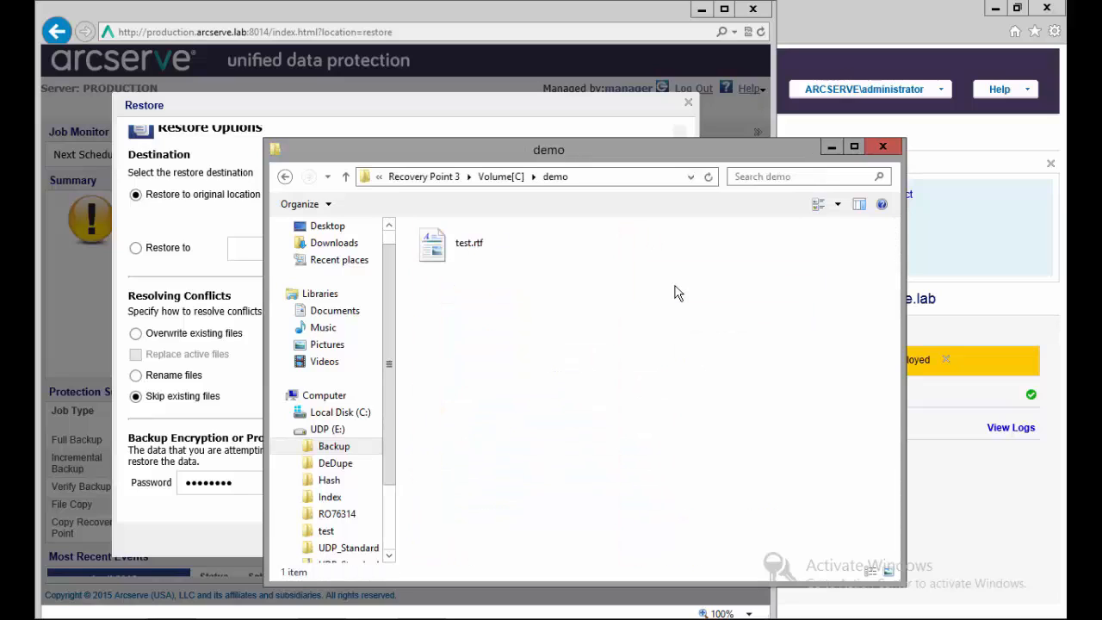
click(478, 256)
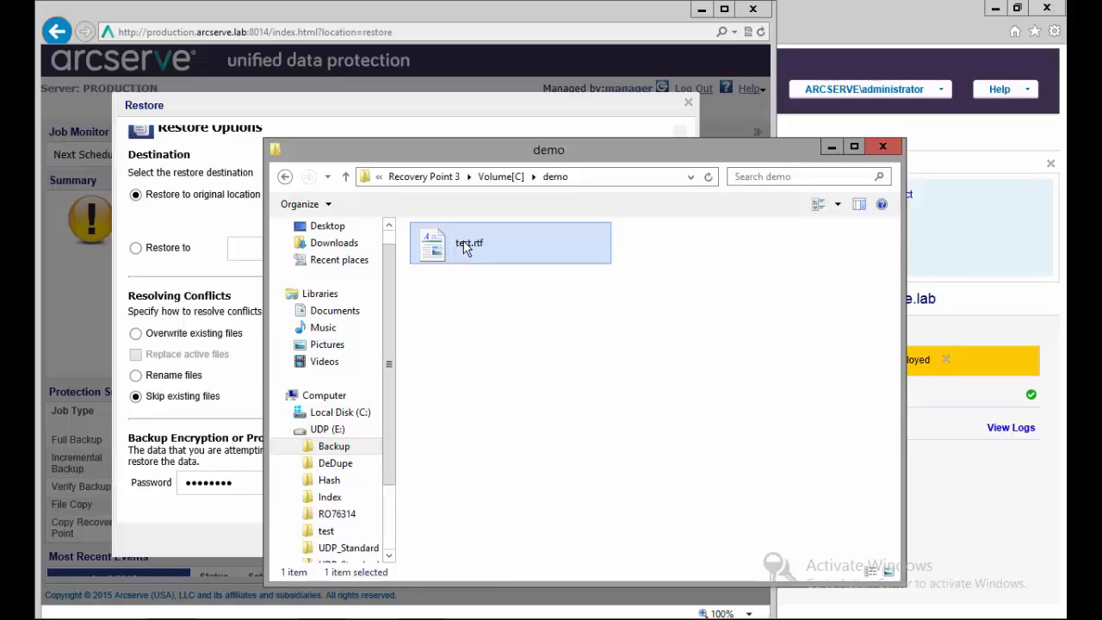
Return to the Backup folder, change the production folder to Windows Normal View, and switch back to the Arcserve UDP console.
click(346, 178)
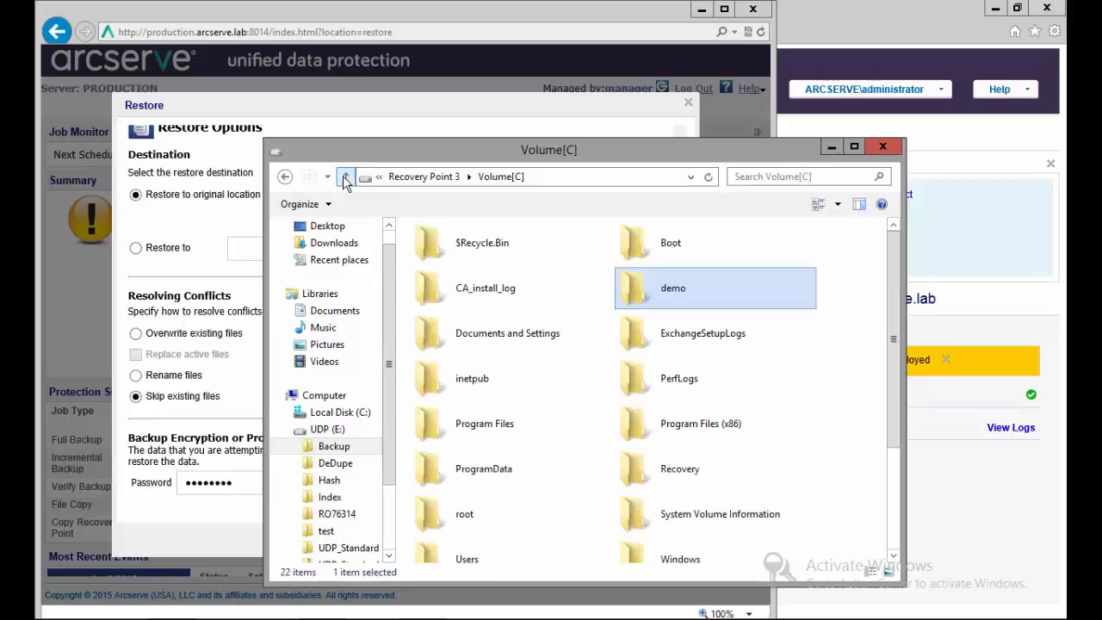
click(346, 177)
click(347, 177)
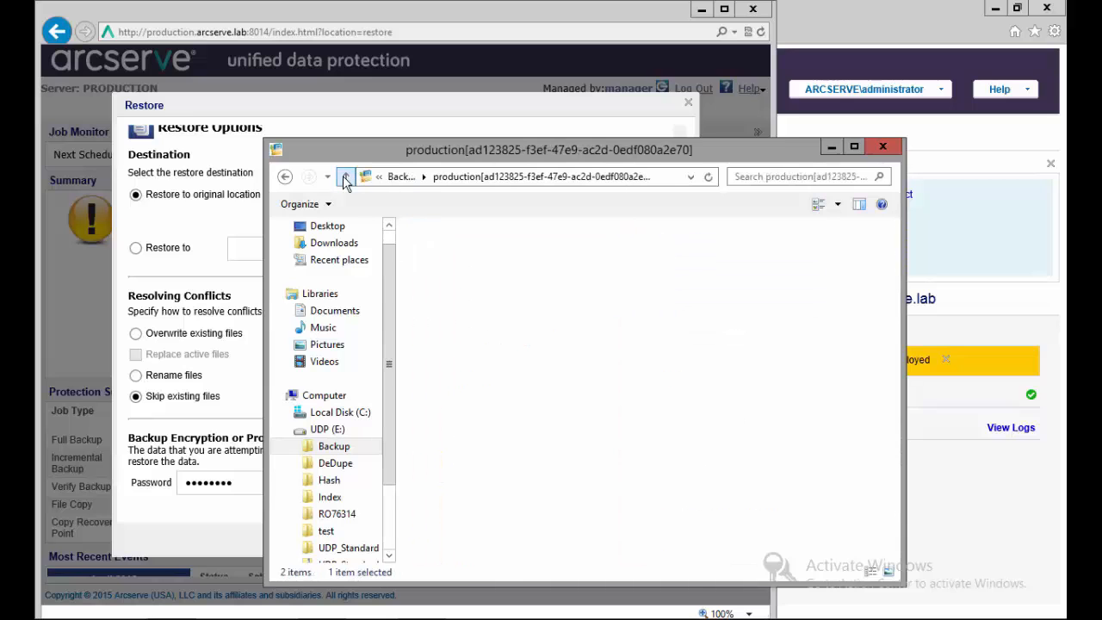
click(345, 178)
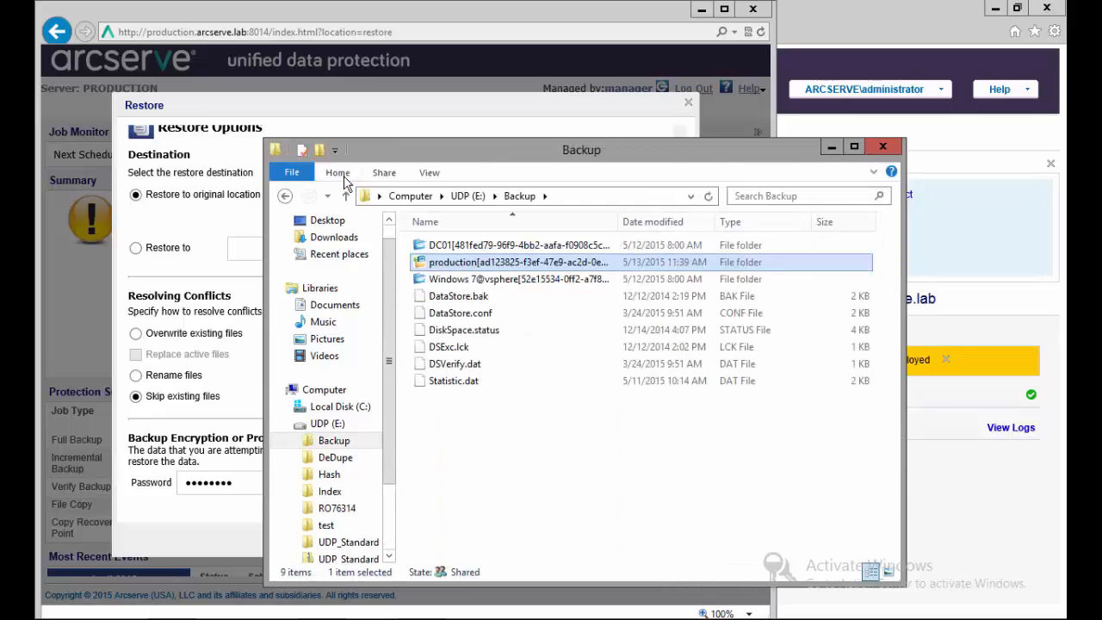
right_click(435, 264)
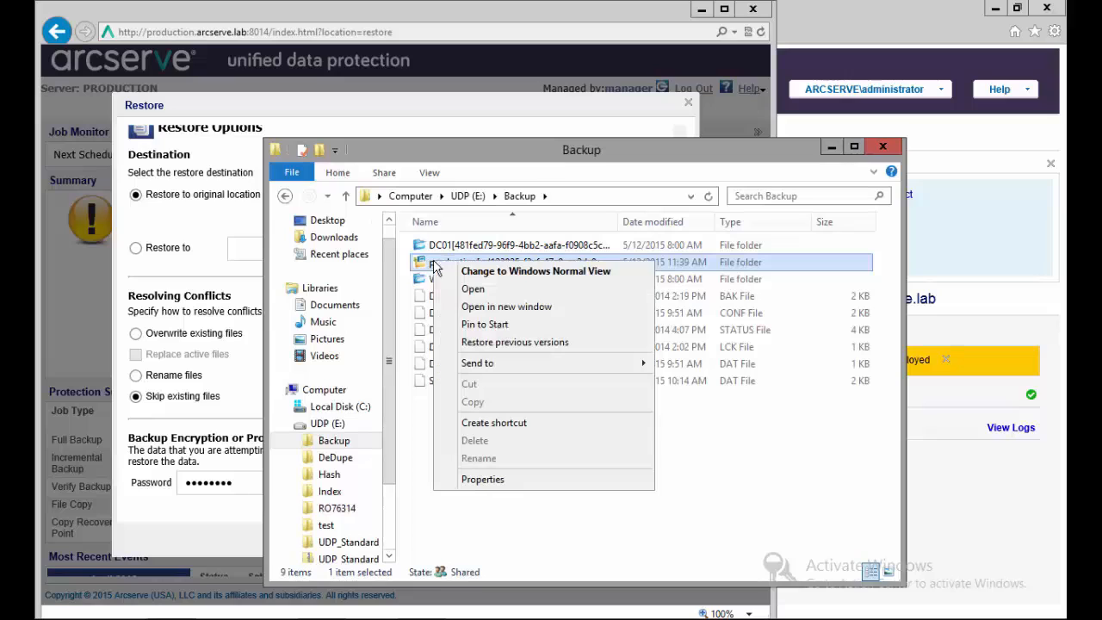
click(517, 273)
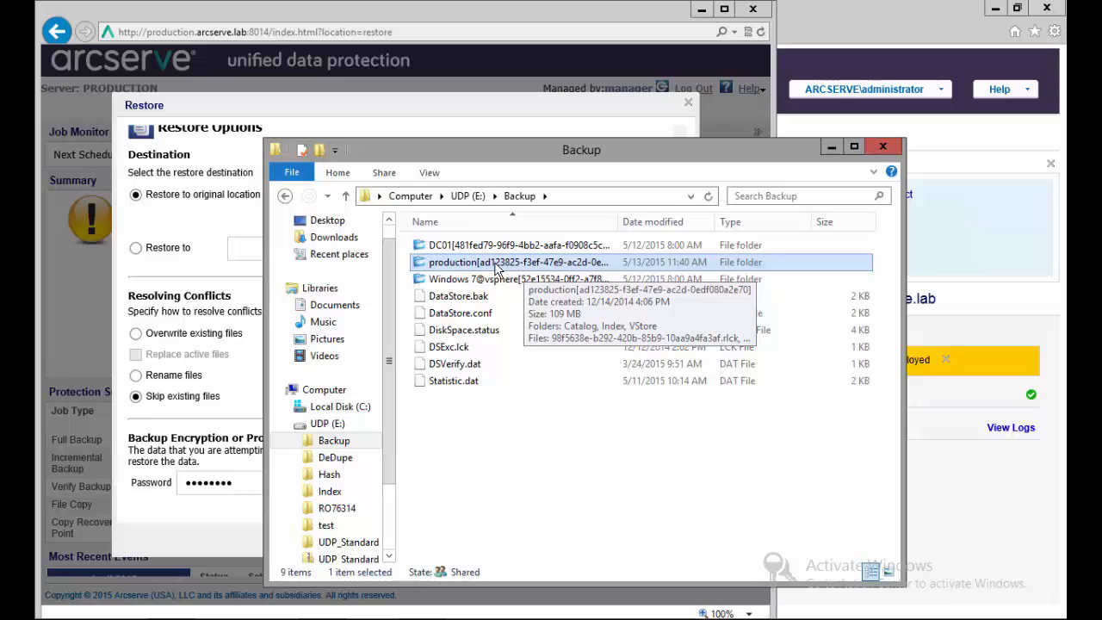
click(833, 148)
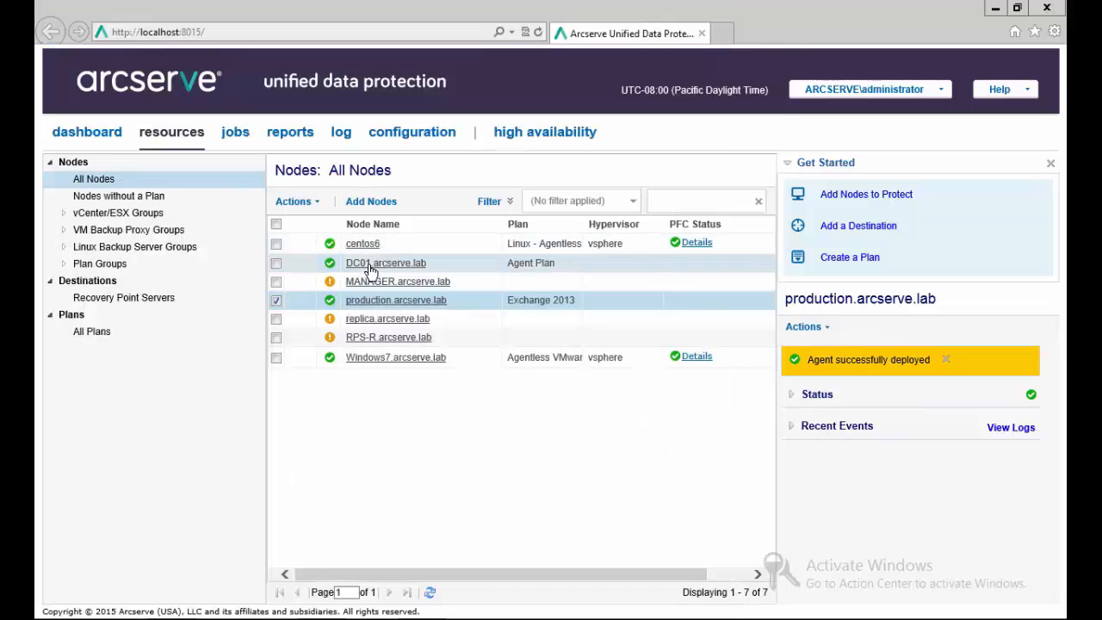
Start an Active Directory restore for node DC01.arcserve.lab and open the objects of the 12:56:05 PM recovery point.
click(368, 269)
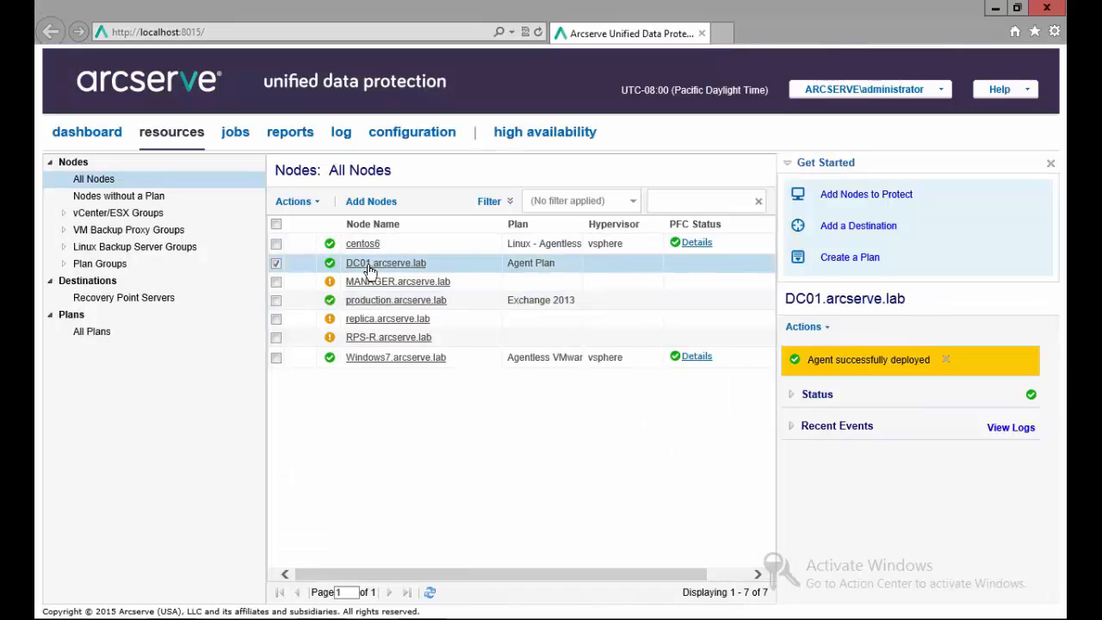
right_click(369, 270)
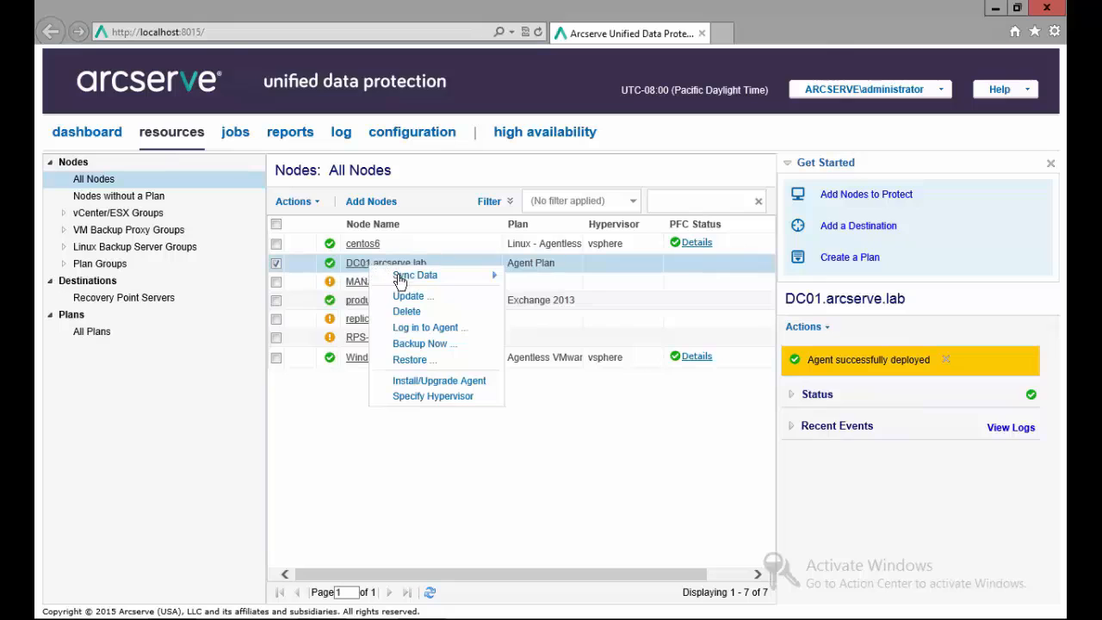
click(410, 360)
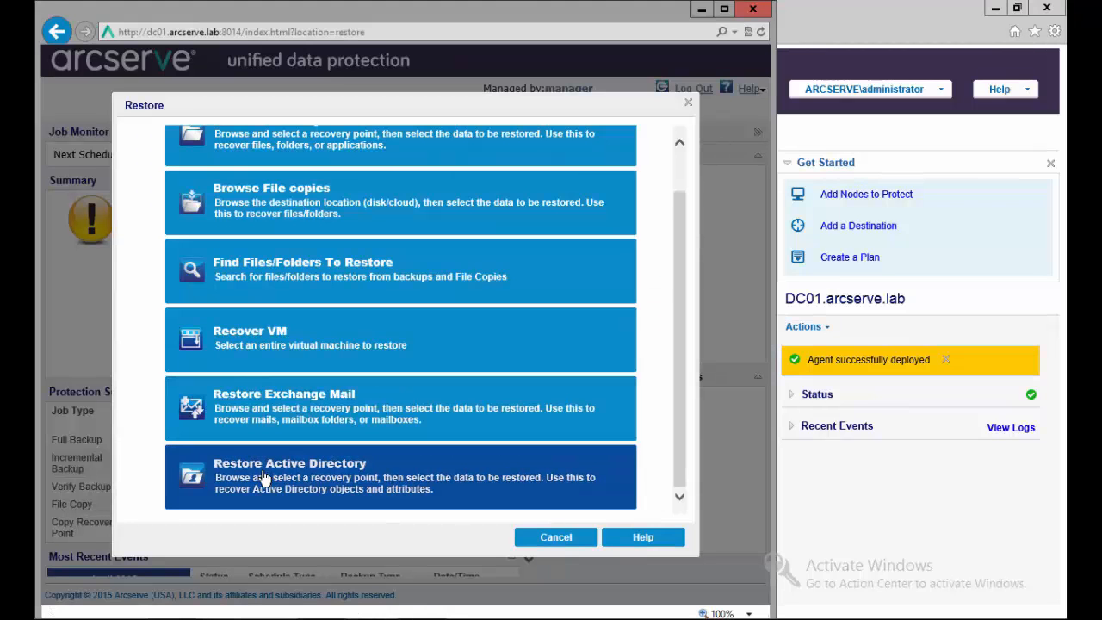
click(264, 479)
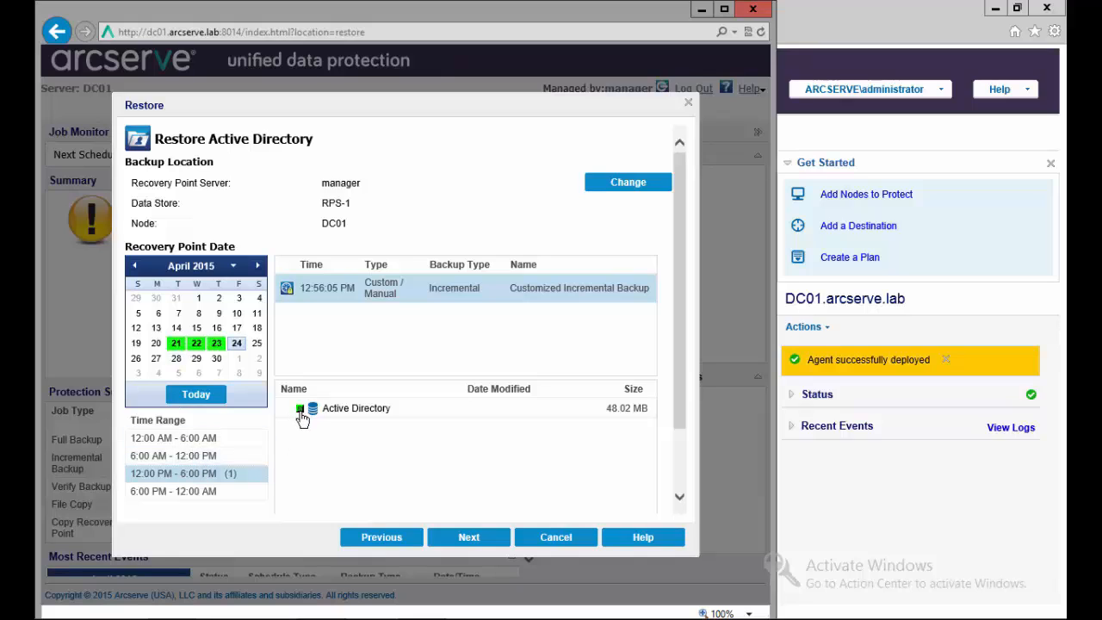
click(465, 541)
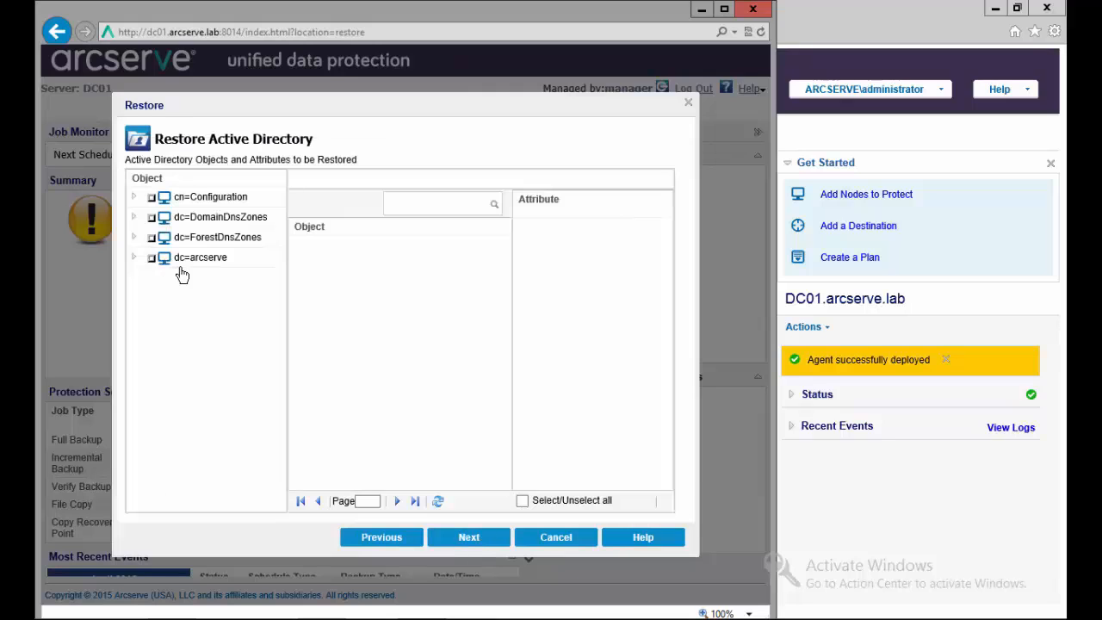
Expand dc=arcserve and examine the objects and attributes in its cn=Users container.
click(200, 258)
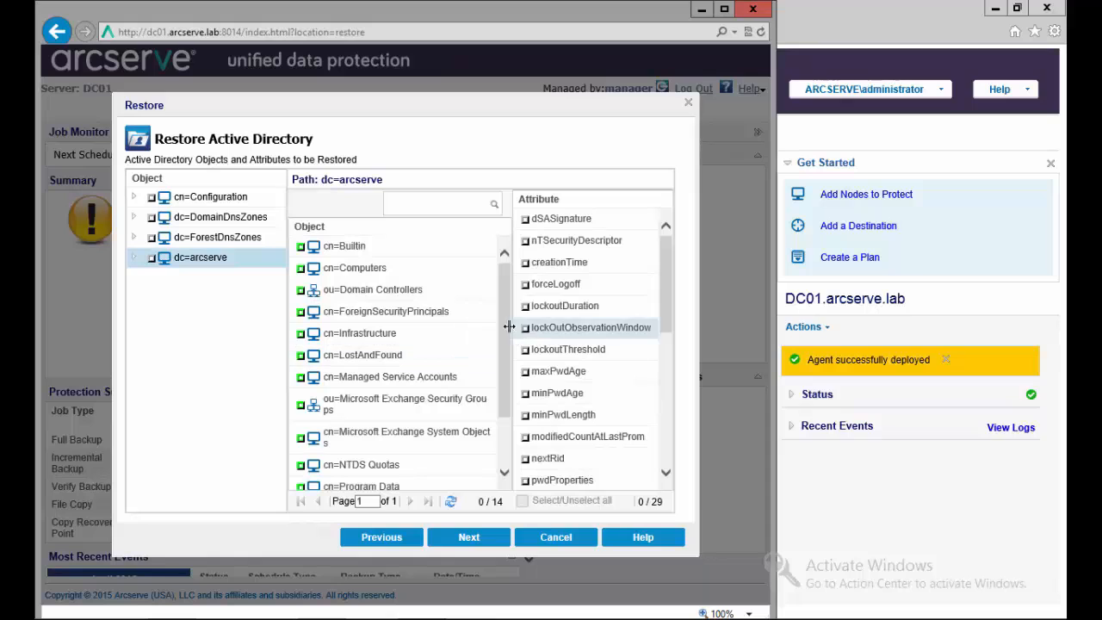
scroll(508, 372, down, 1)
scroll(509, 372, down, 3)
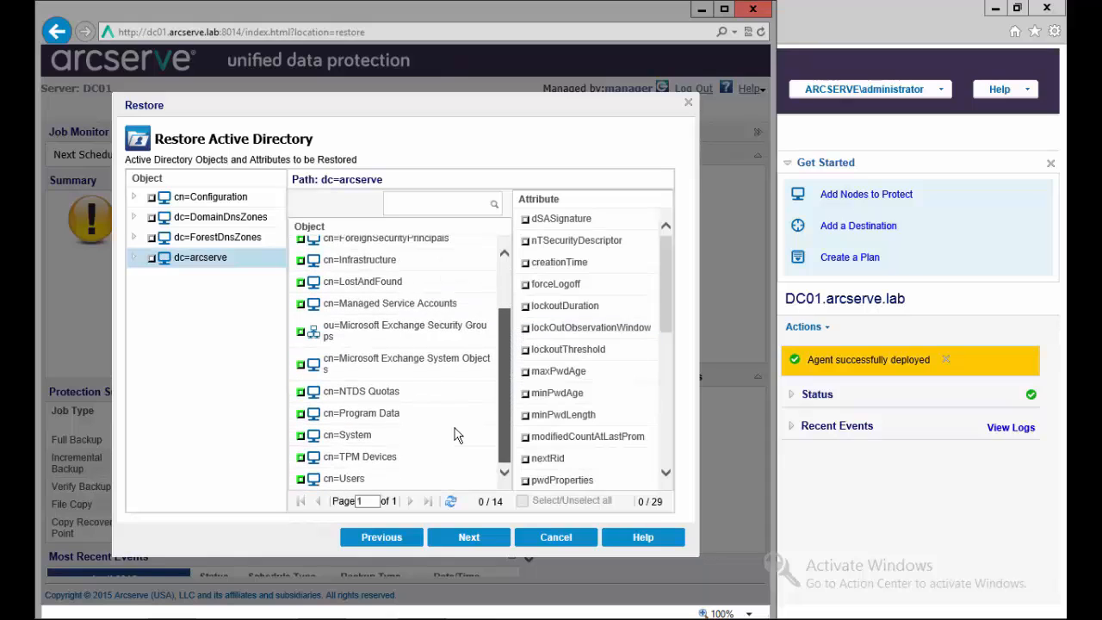
click(135, 259)
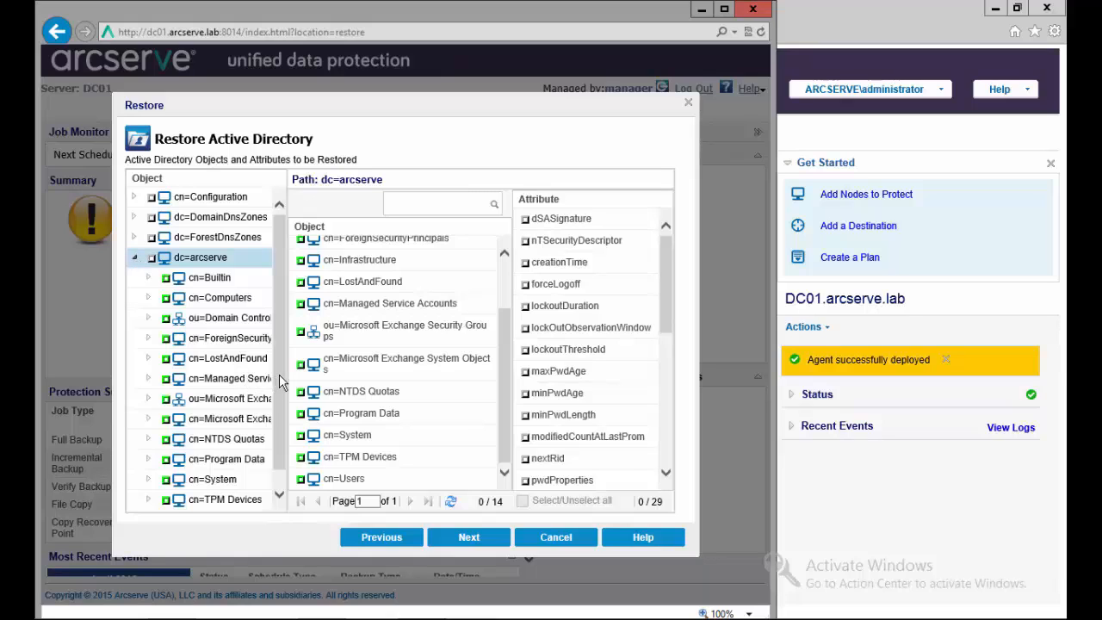
scroll(235, 479, down, 1)
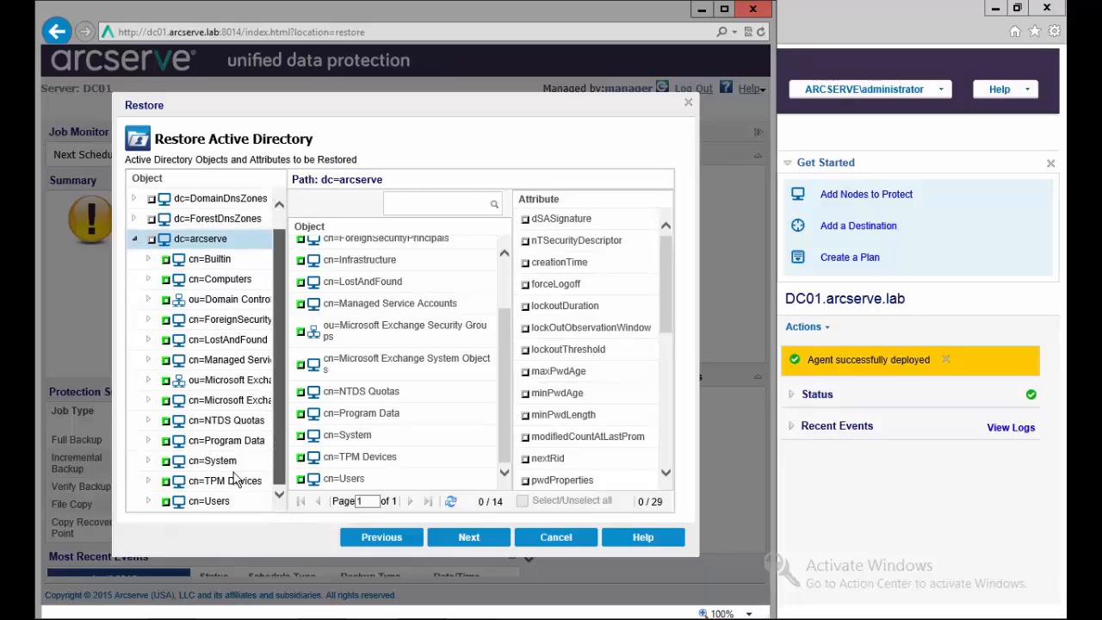
click(200, 503)
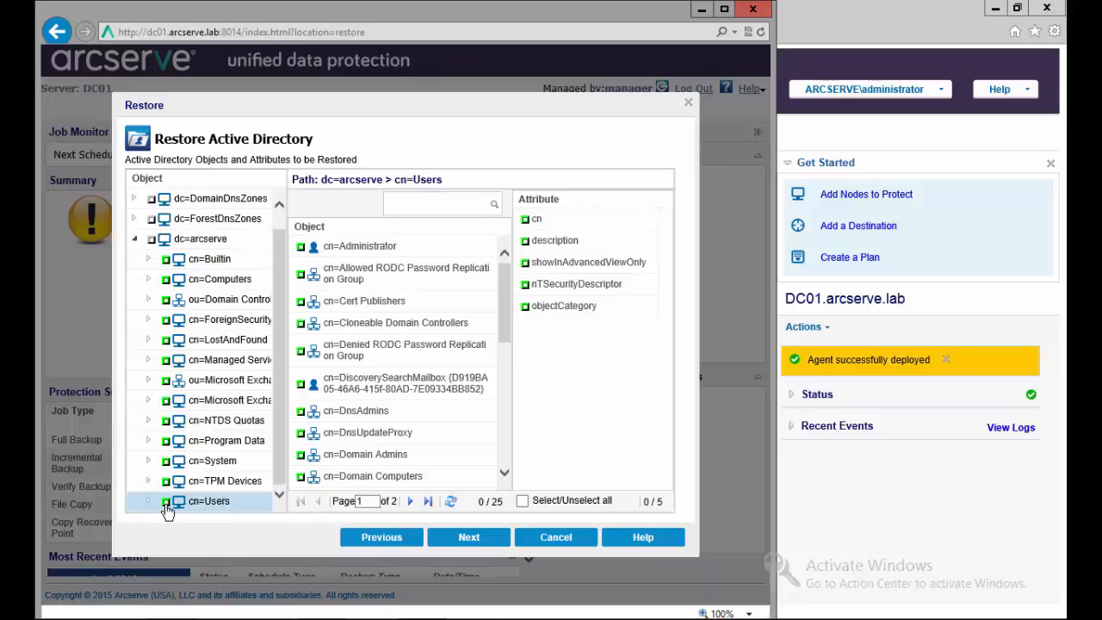
click(165, 503)
click(166, 503)
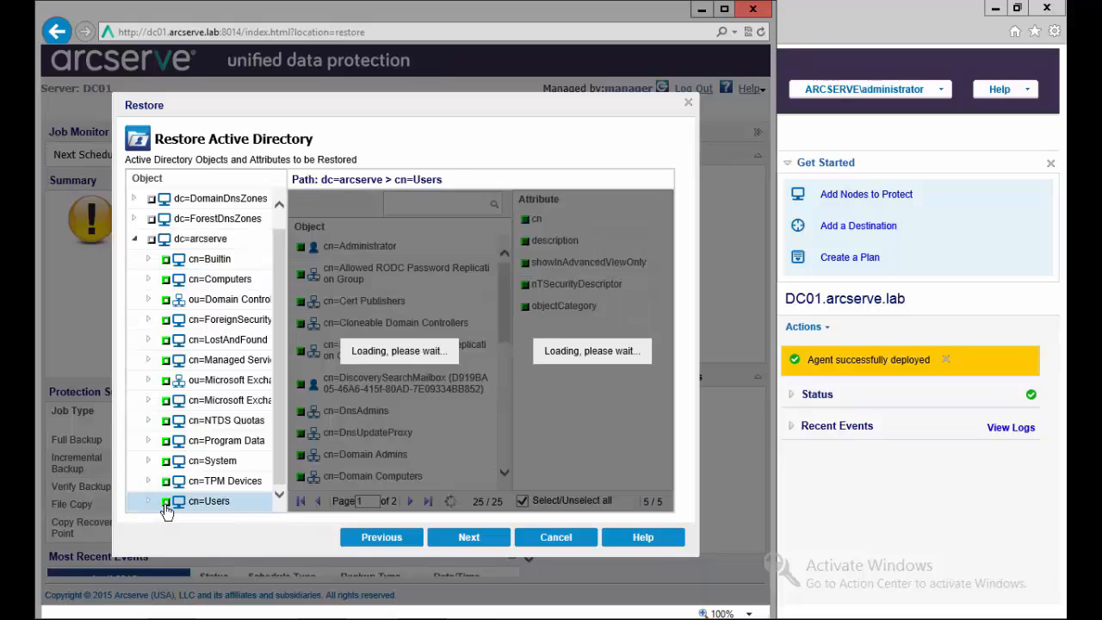
drag(506, 324, 497, 408)
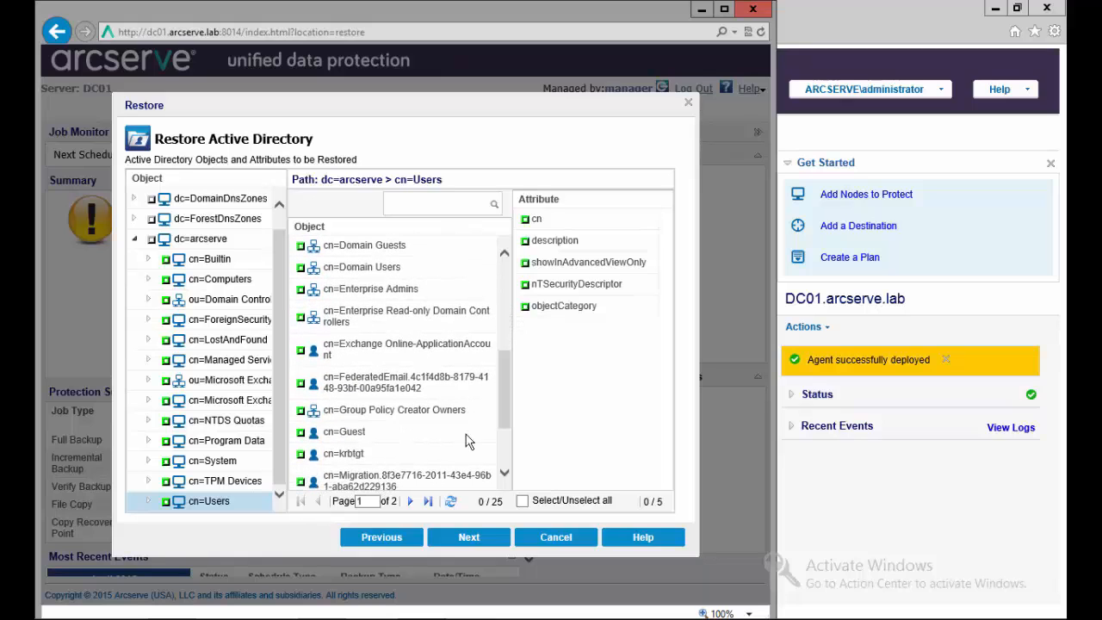
Select only the codePage attribute of the cn=krbtgt user for restore.
click(356, 456)
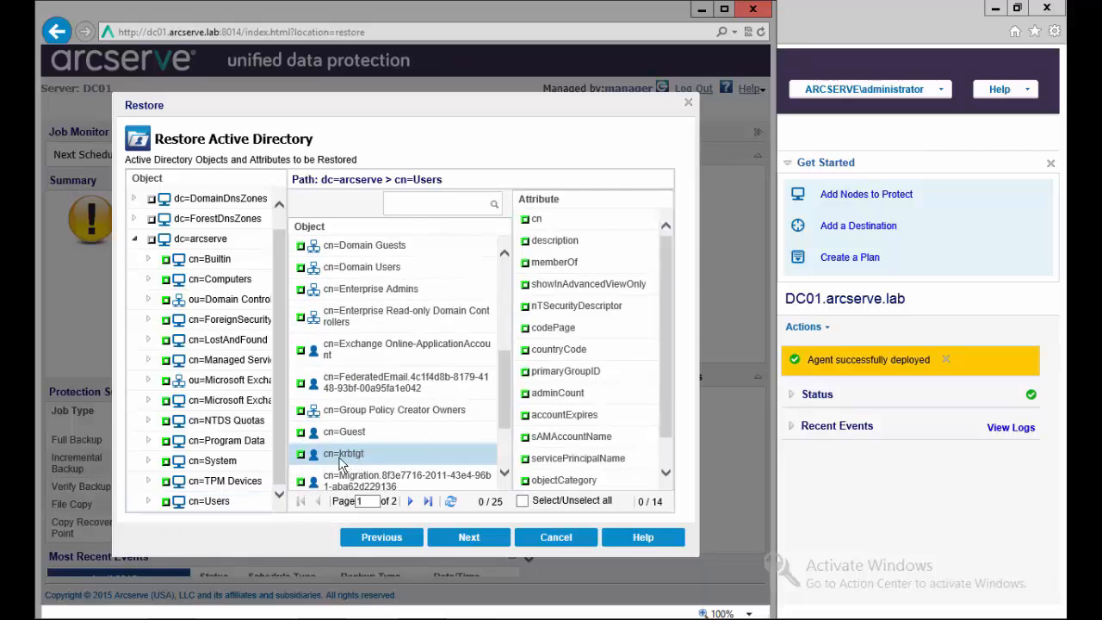
click(301, 455)
click(302, 456)
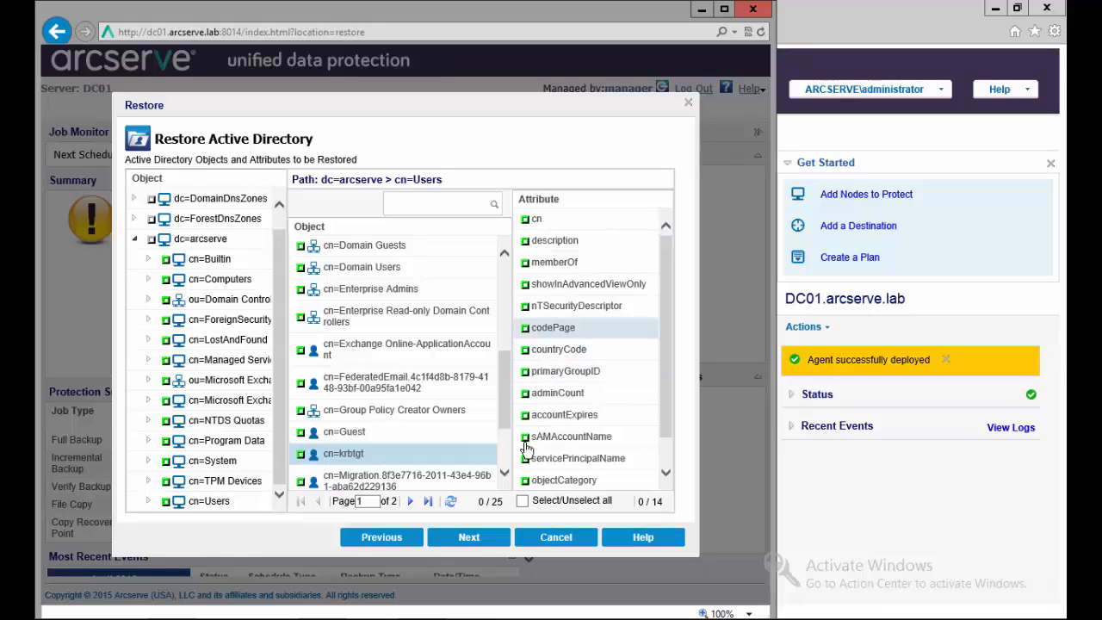
click(527, 328)
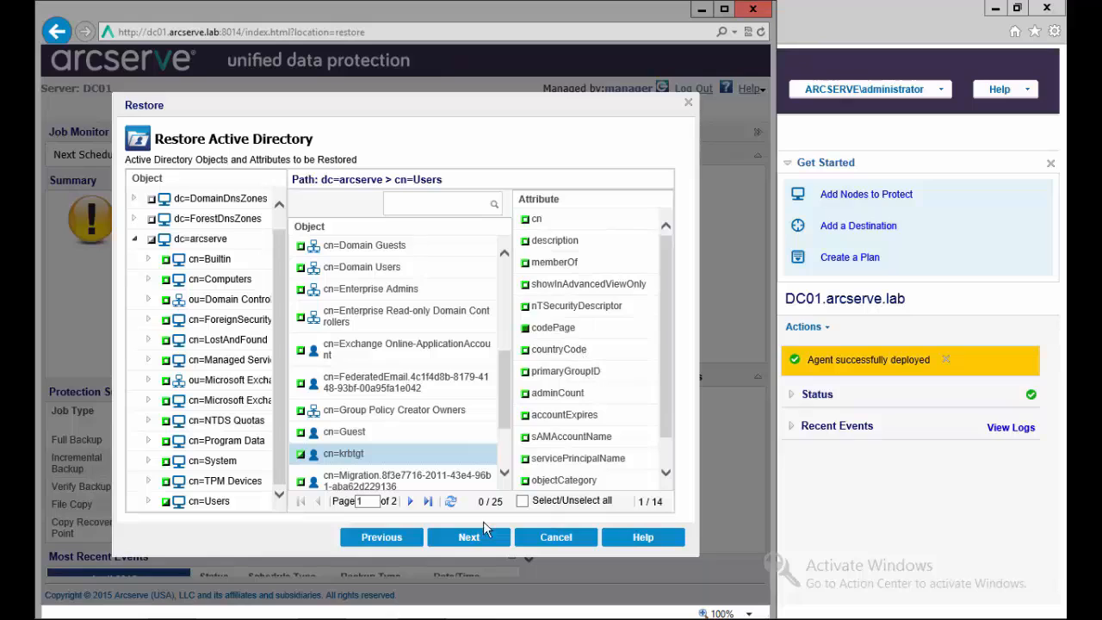
Review the Active Directory options for resolving object conflicts, and go back to the list of restore methods.
click(481, 543)
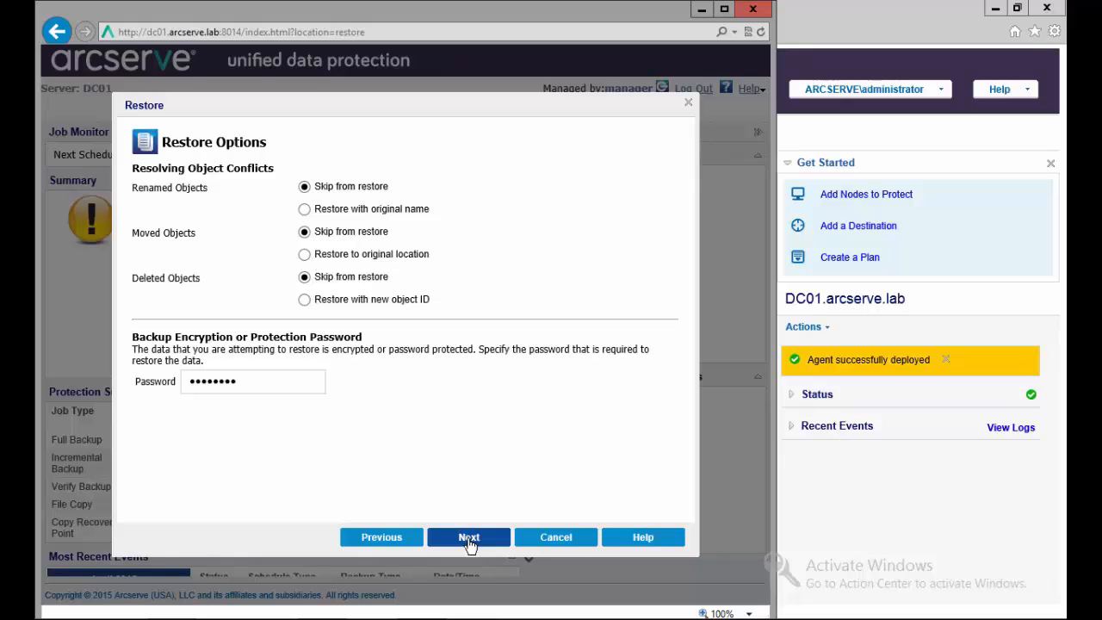
click(408, 540)
click(396, 541)
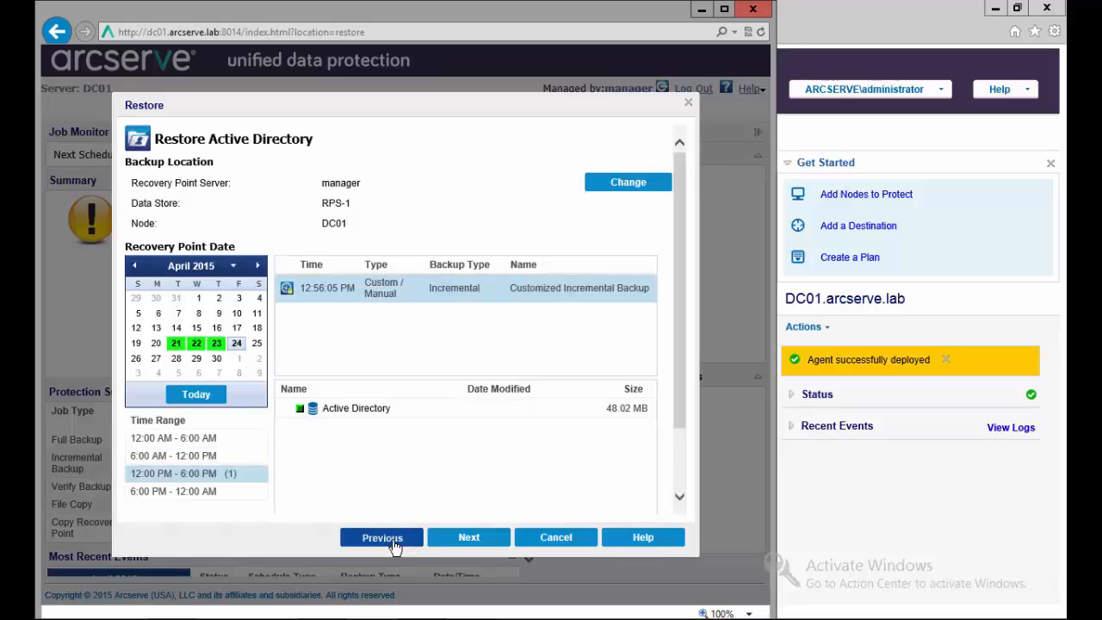
click(393, 540)
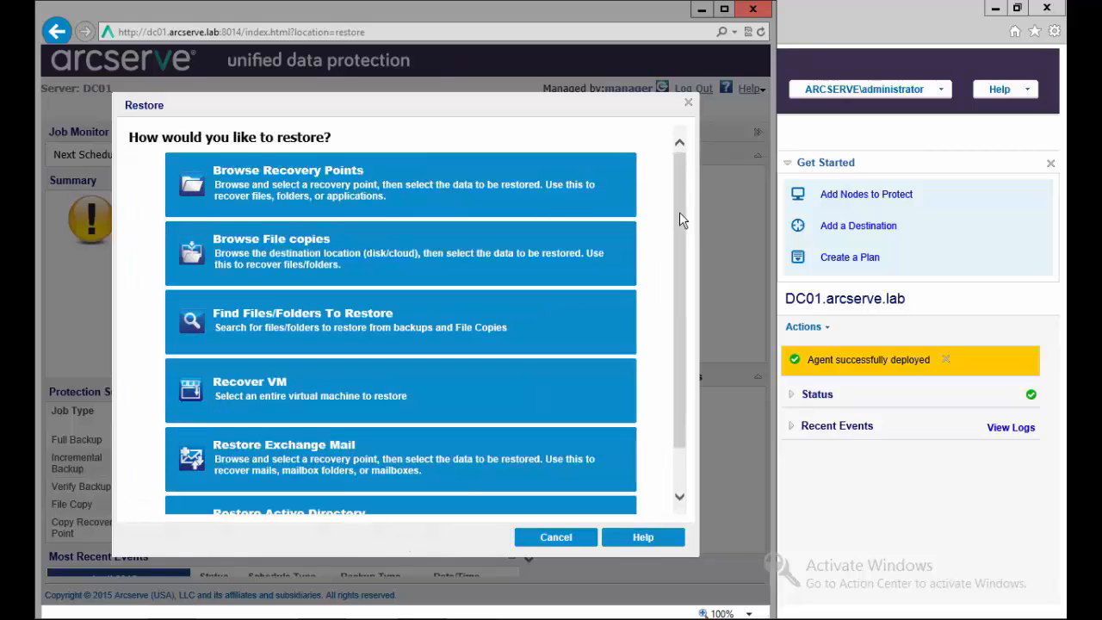
Look over the available restore methods, cancel the restore and close the DC01 agent window.
drag(680, 212, 673, 333)
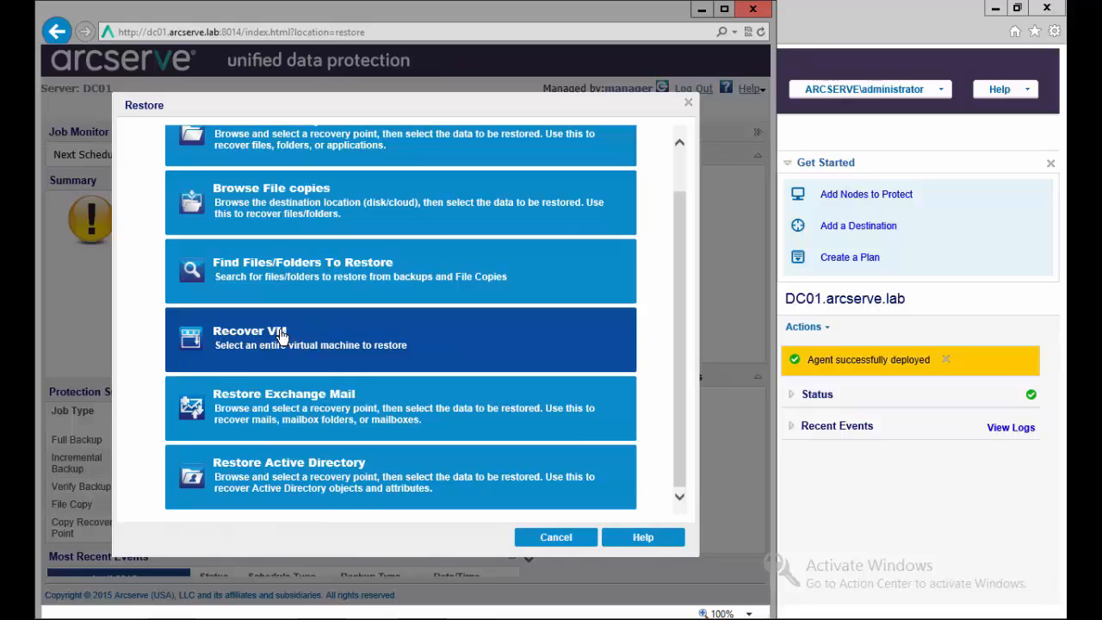
scroll(277, 345, up, 2)
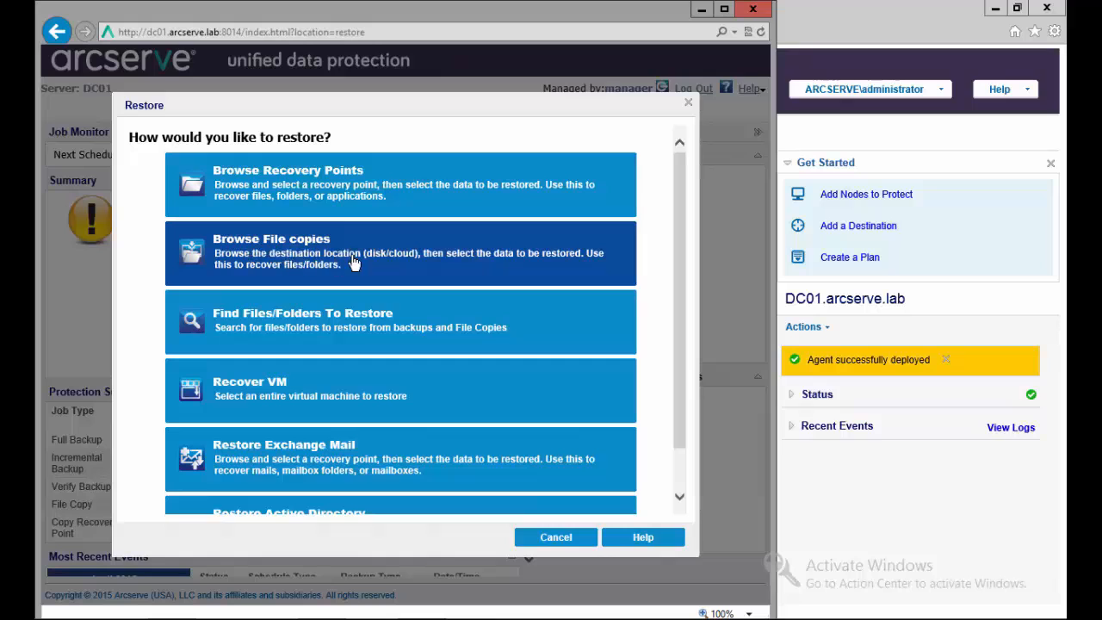
click(560, 540)
click(381, 351)
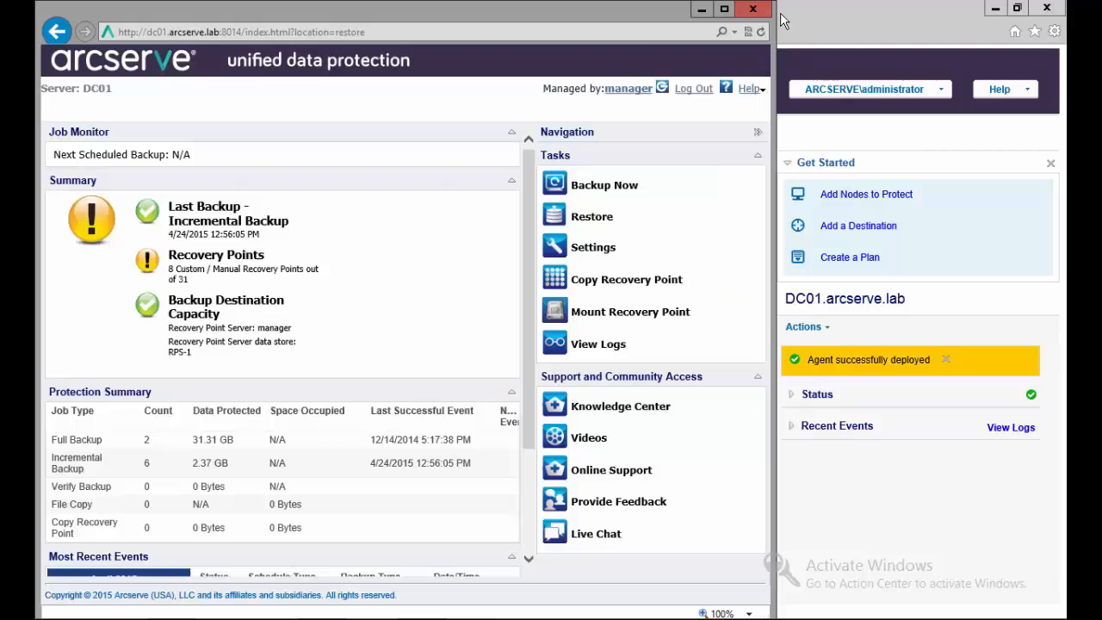
click(755, 10)
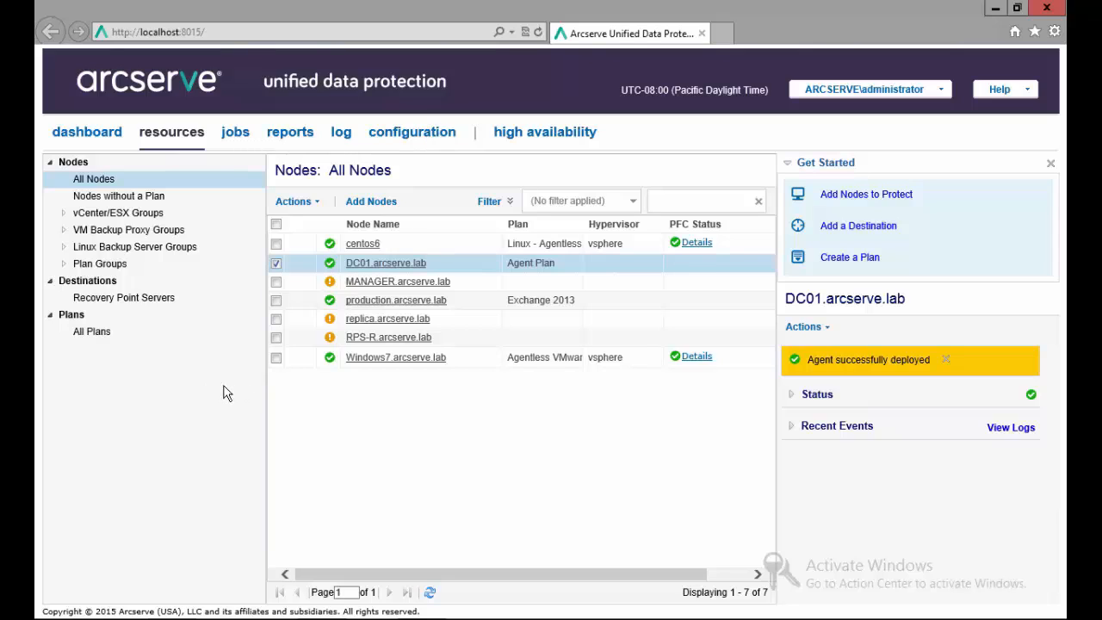
Review the most recent completed jobs and the custom time range options without saving, and show the jobs in progress.
click(241, 136)
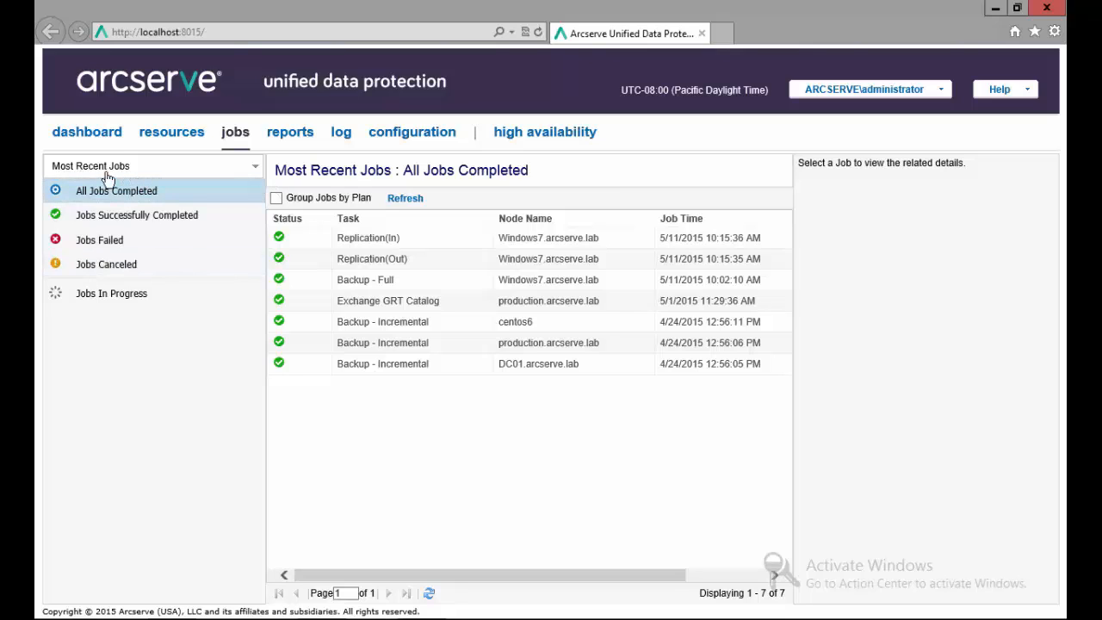
click(254, 168)
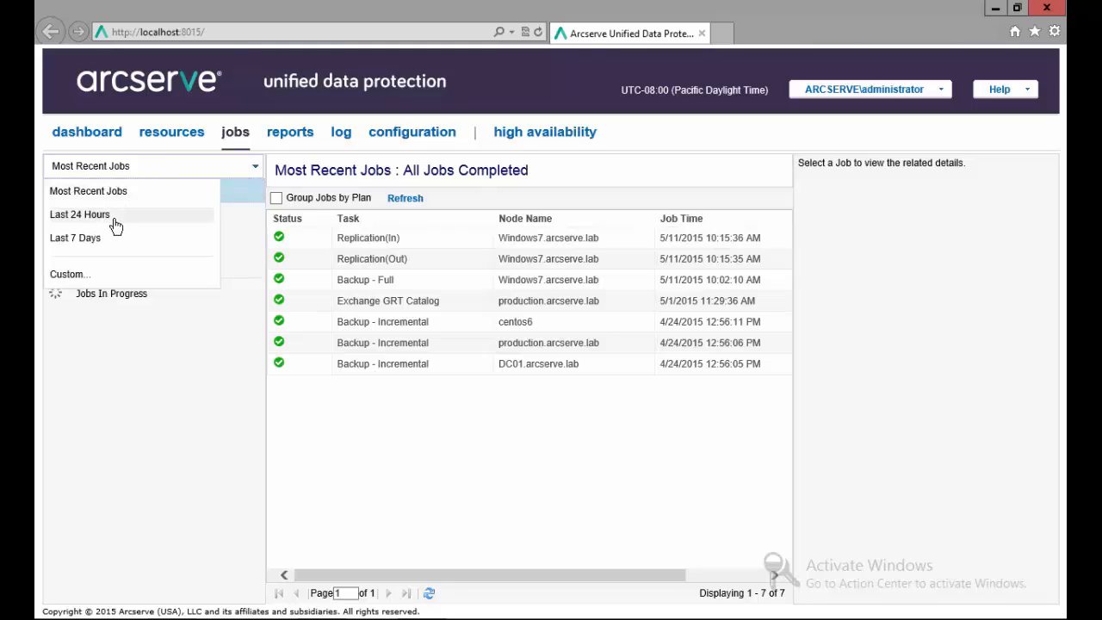
click(69, 274)
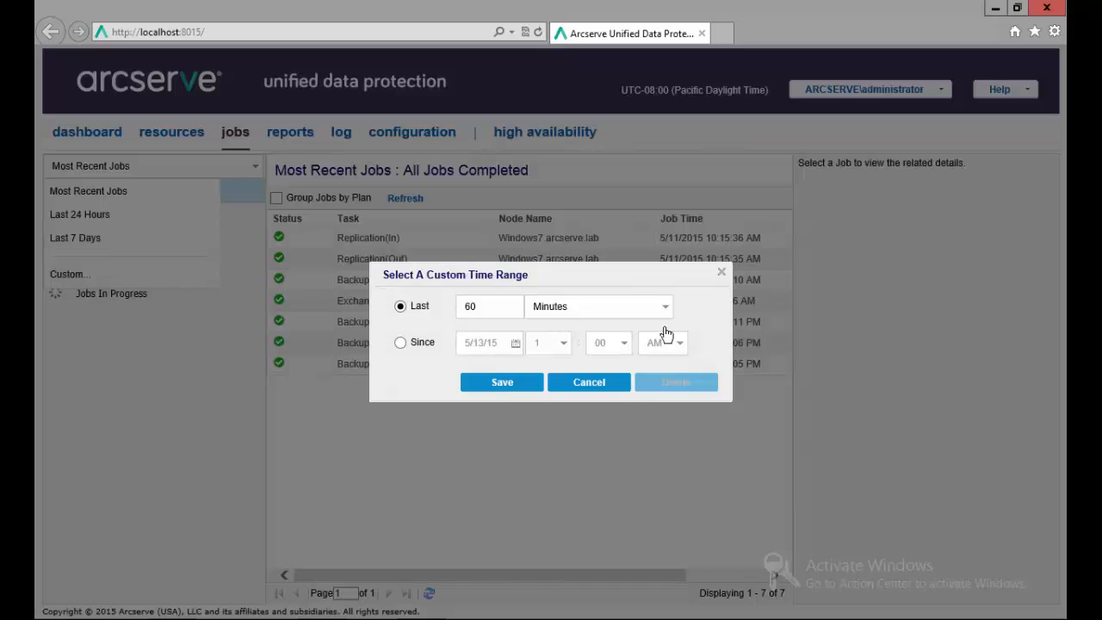
click(589, 382)
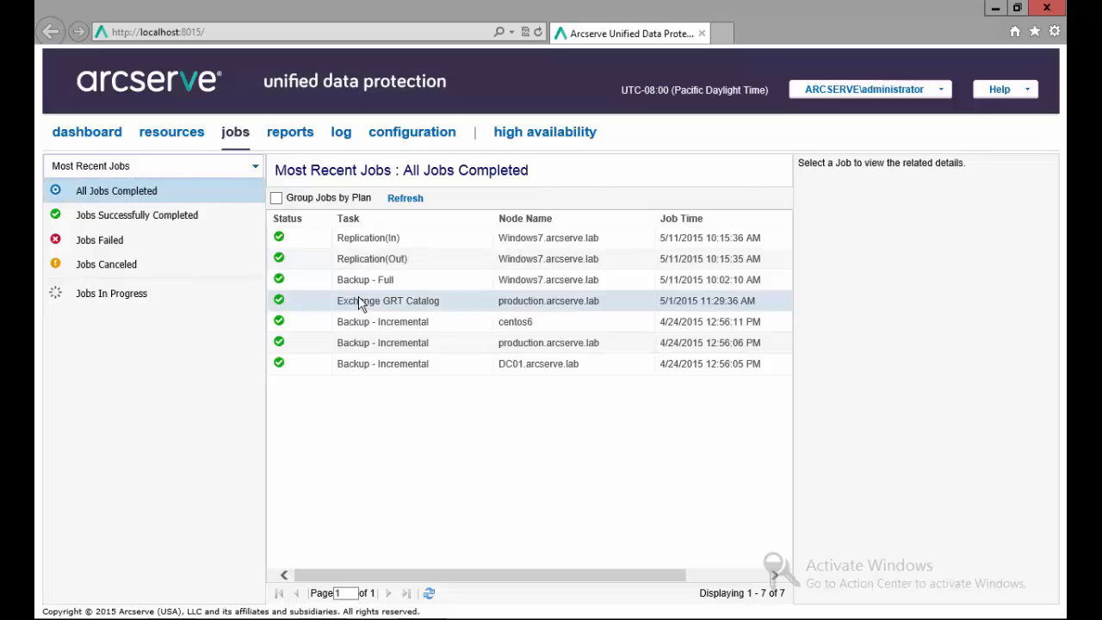
click(121, 297)
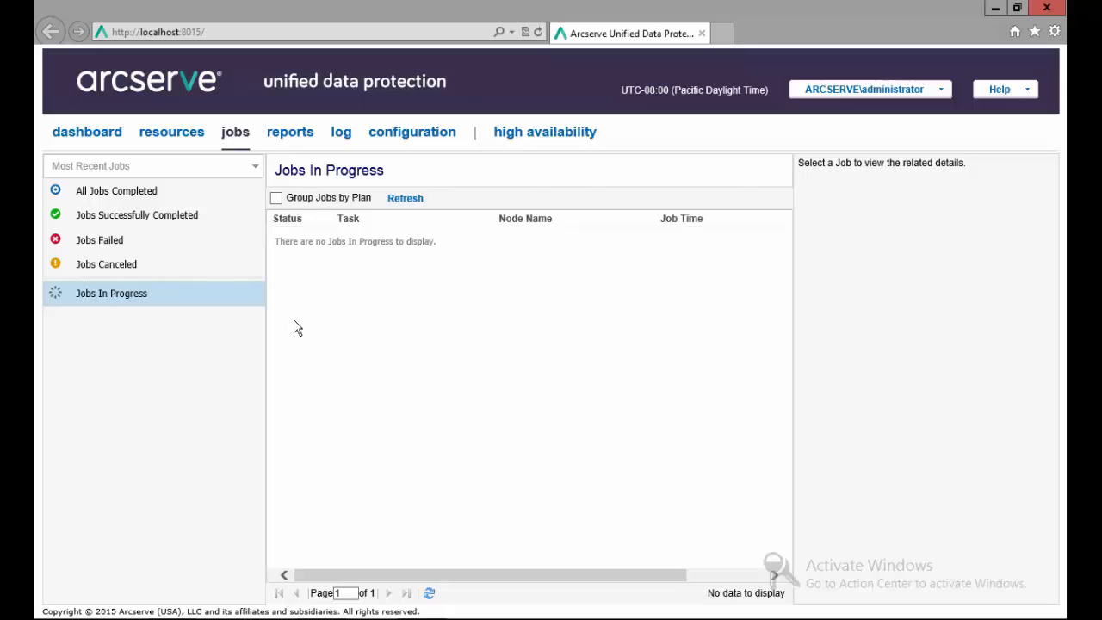
Look over both sets of filters and actions for the Alert Report, and collapse them again.
click(291, 133)
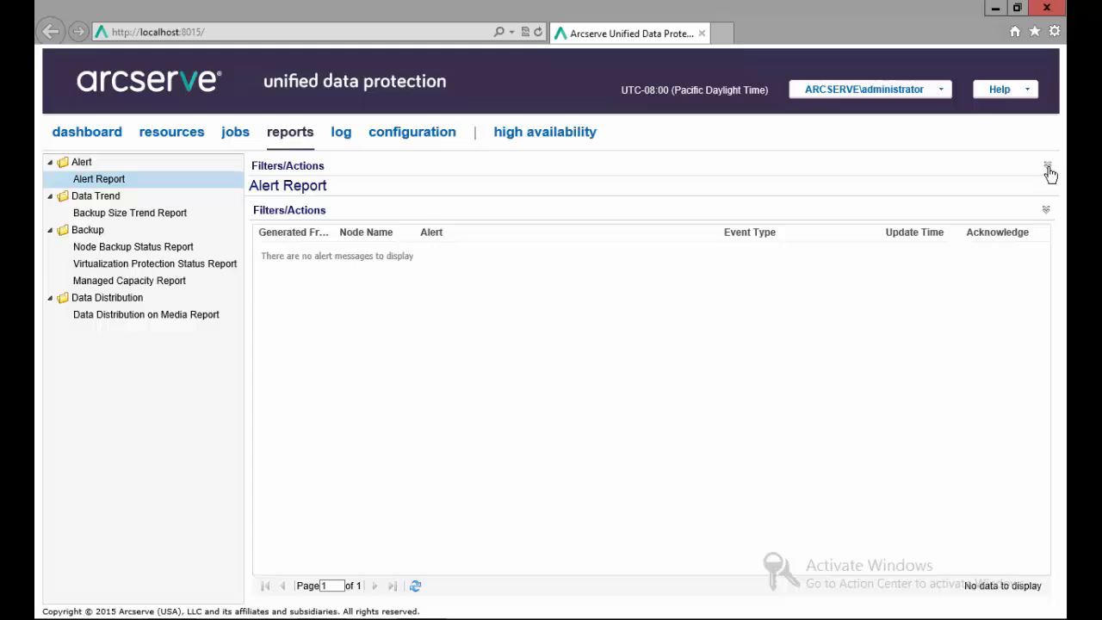
click(1048, 167)
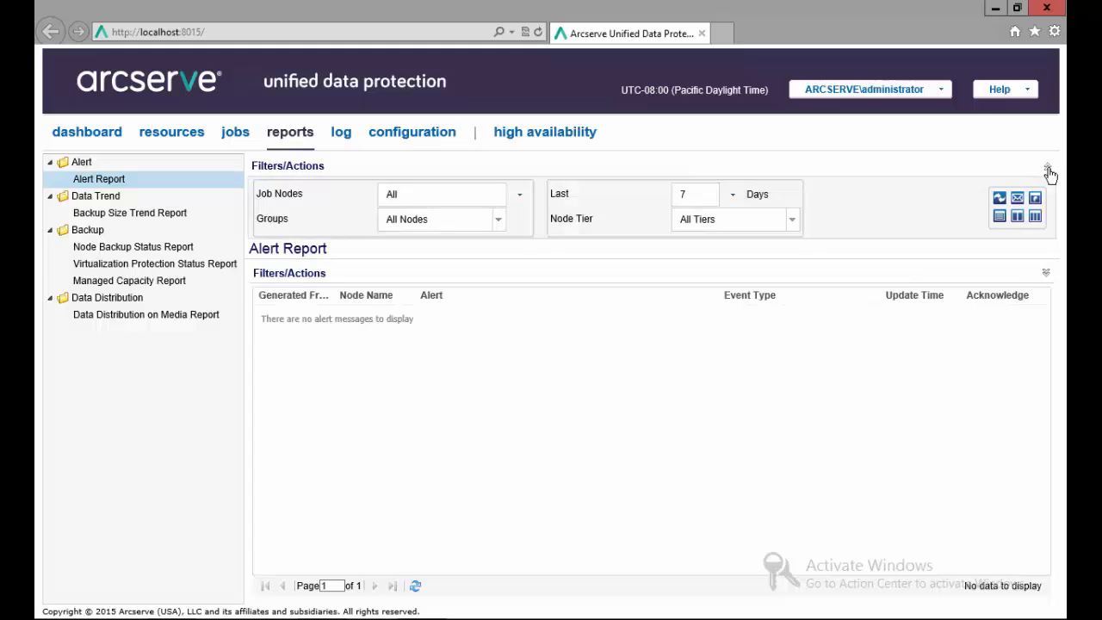
click(1046, 274)
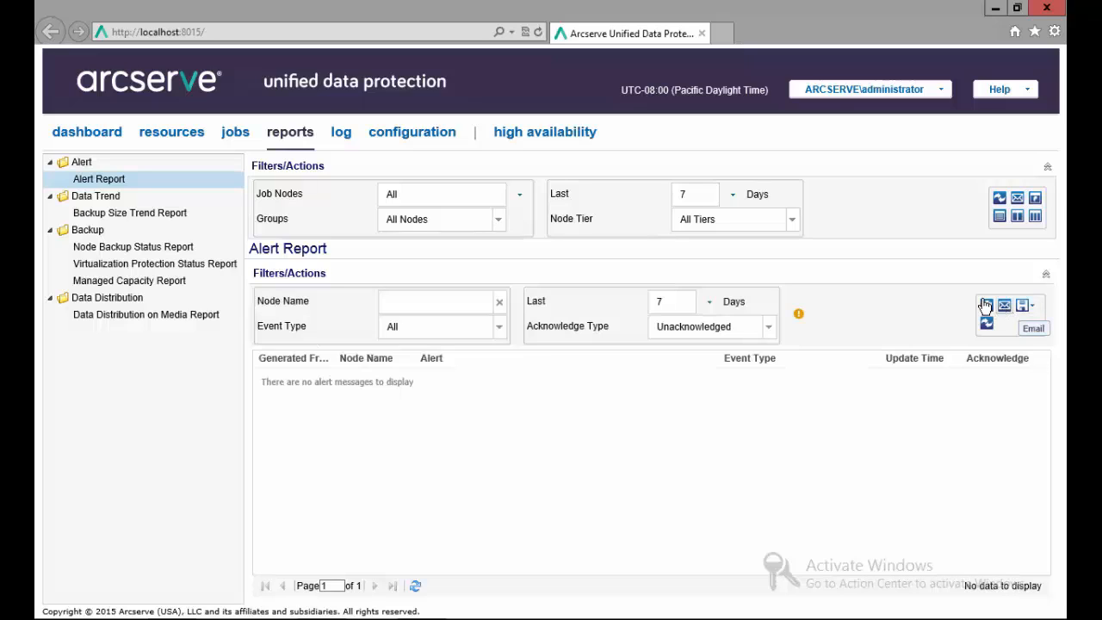
click(1046, 274)
click(1046, 167)
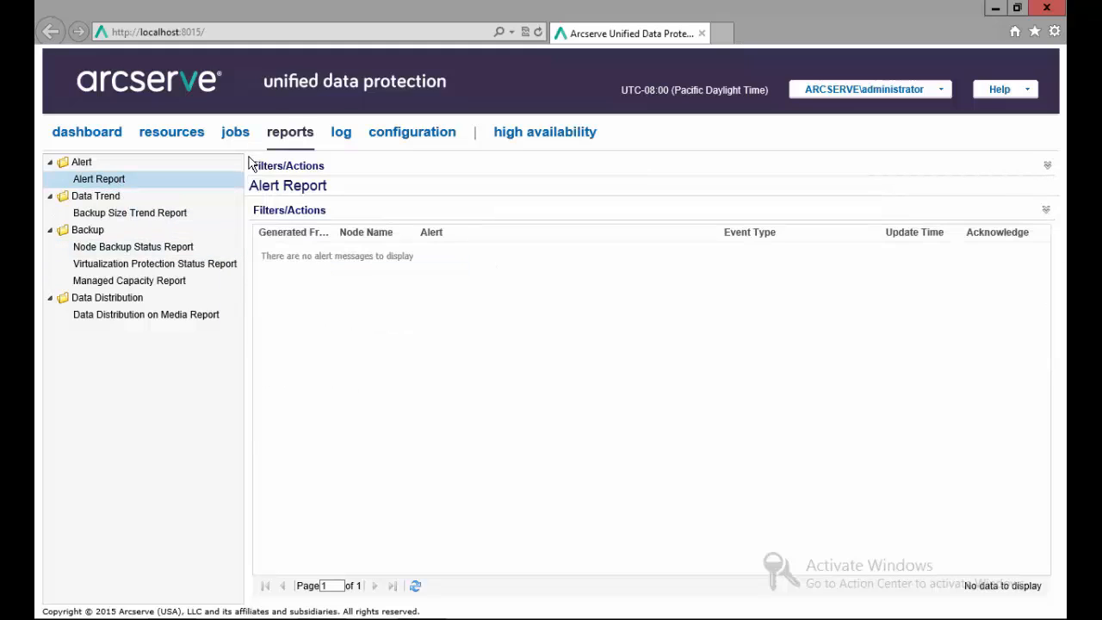
View the Backup Size Trend, Node Backup Status, Virtualization Protection Status and Managed Capacity reports in turn.
click(109, 204)
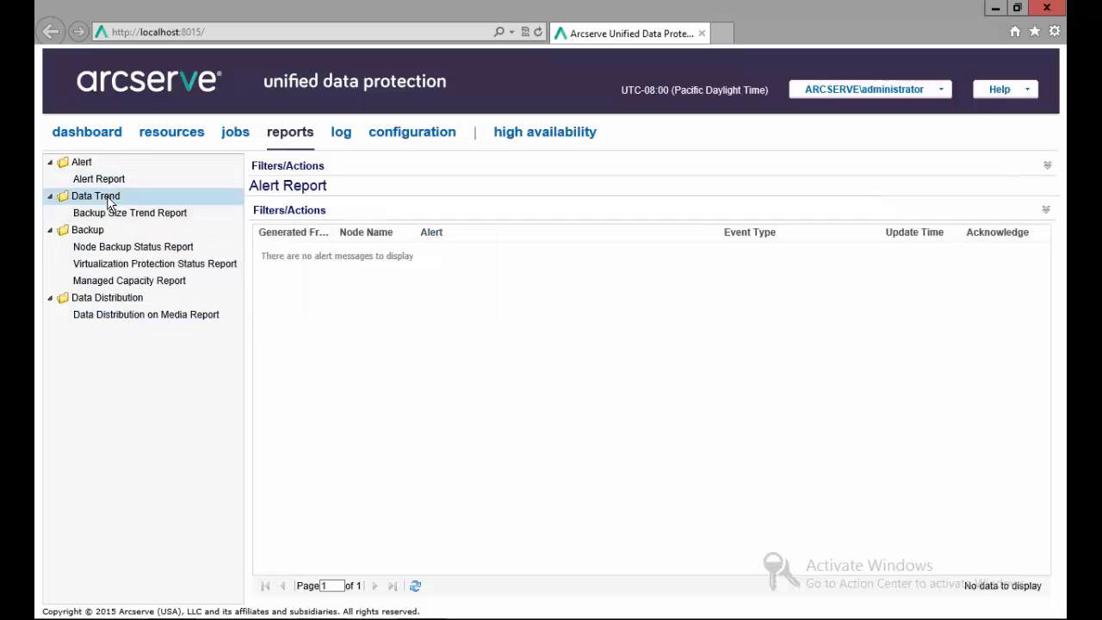
click(103, 215)
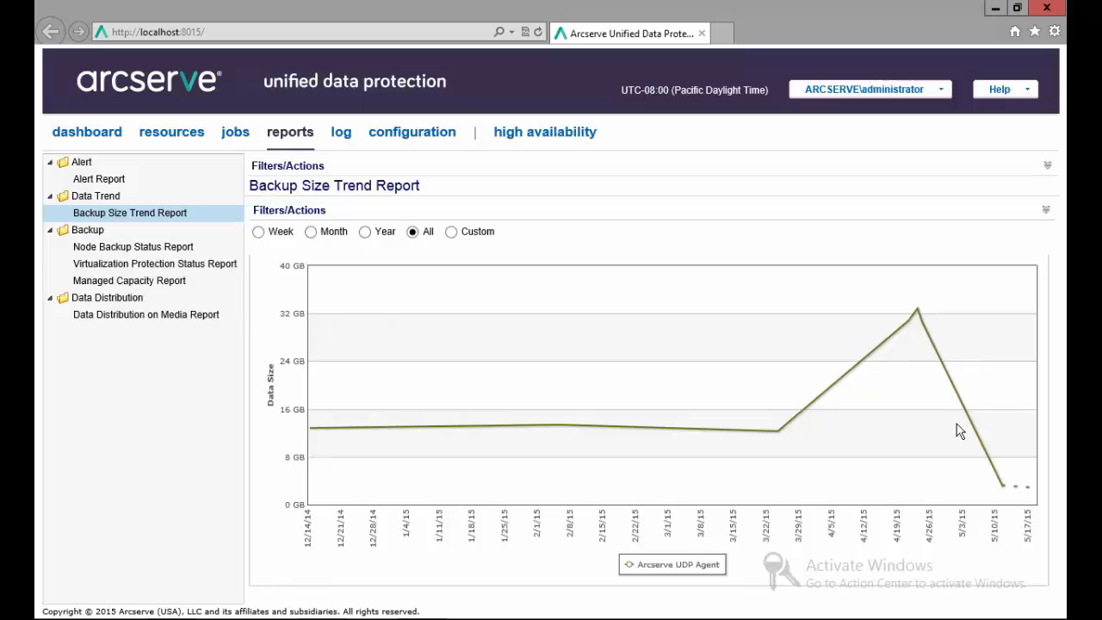
click(120, 252)
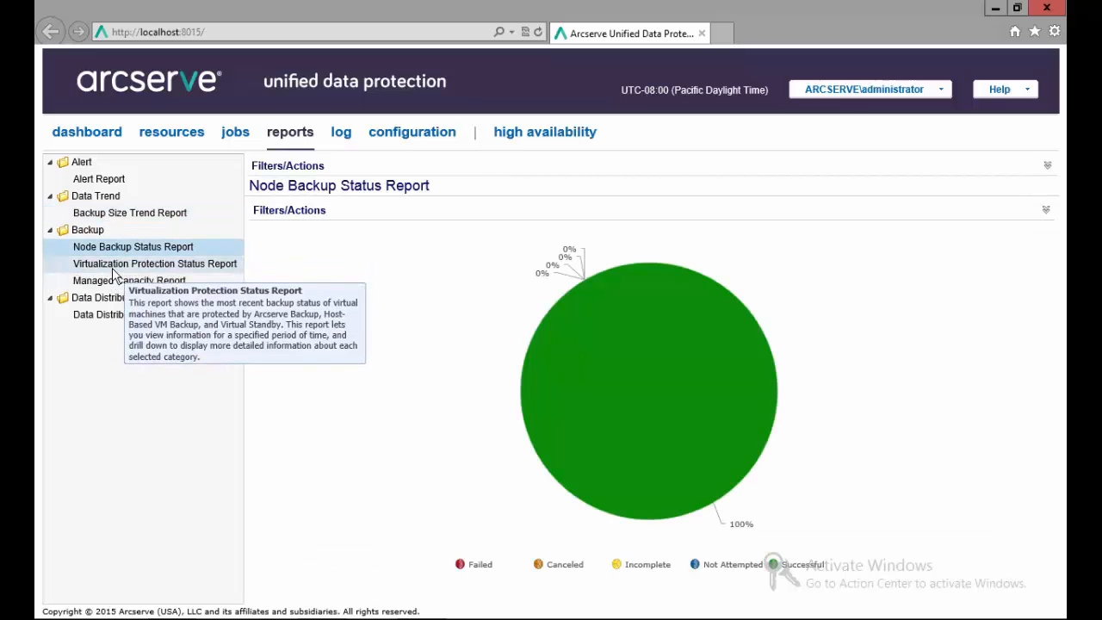
click(115, 267)
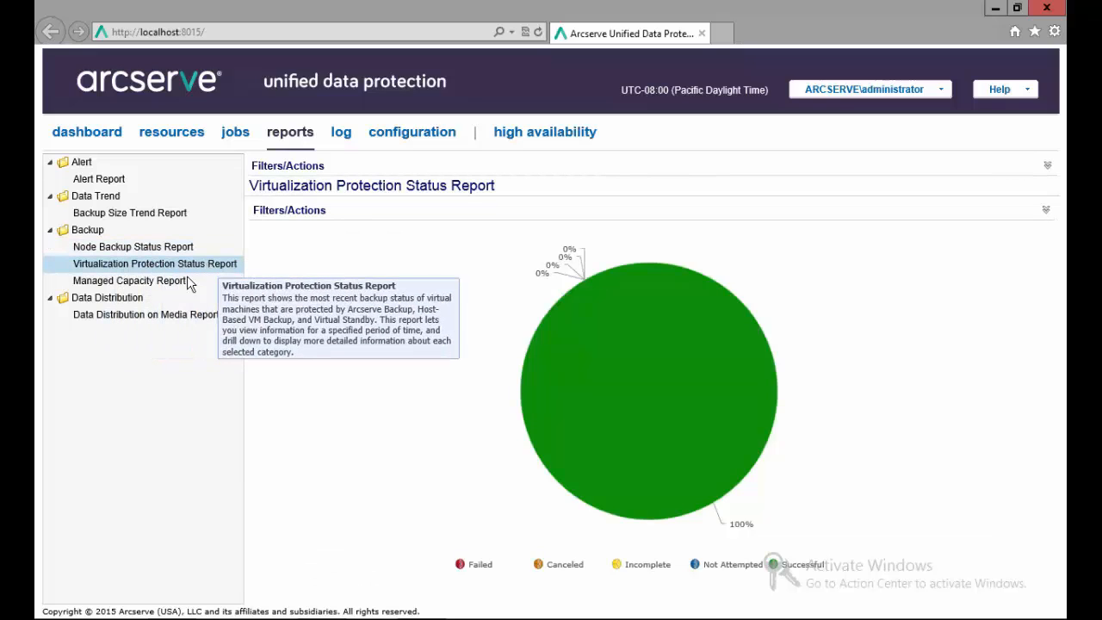
click(159, 286)
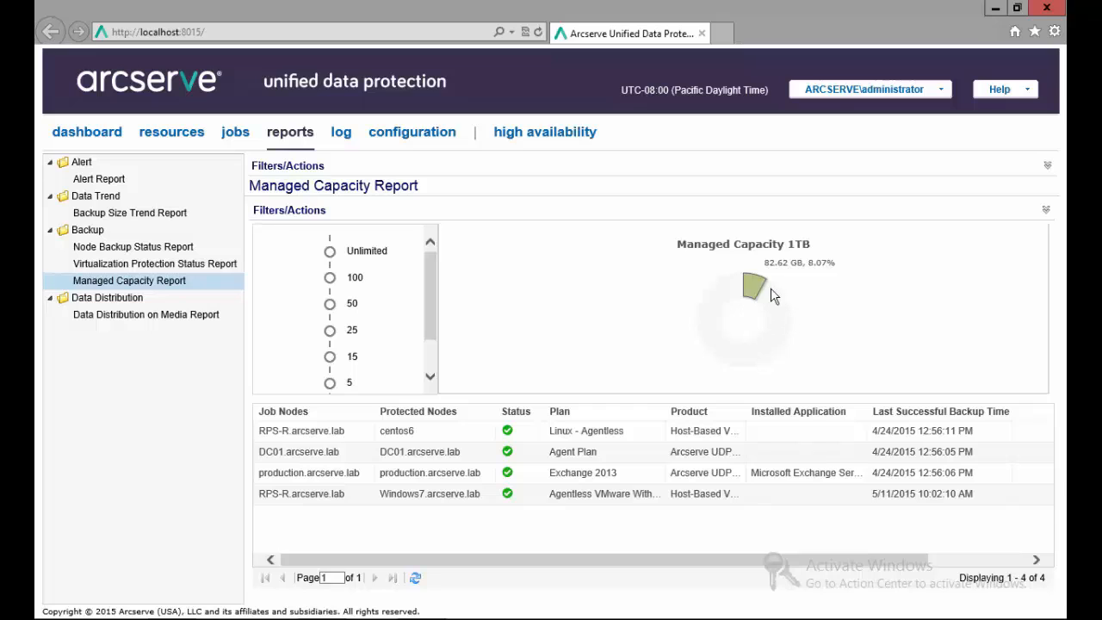
Drill into the Data Distribution on Media Report's deduplication data store and compare compressed and raw sizes for DC01, production and Windows7.
click(136, 317)
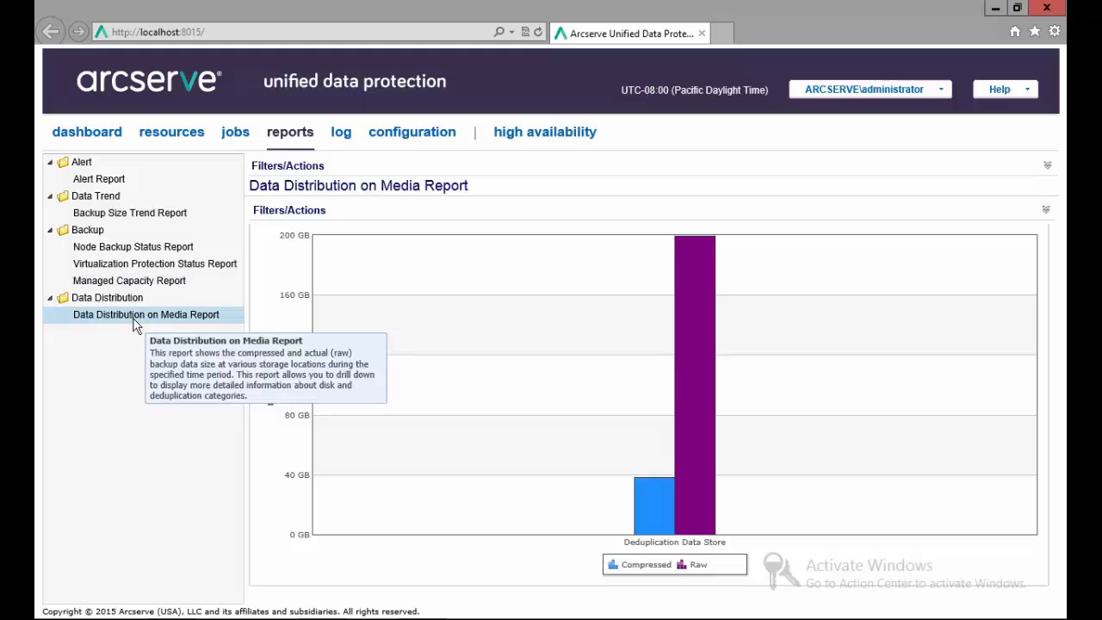
click(684, 502)
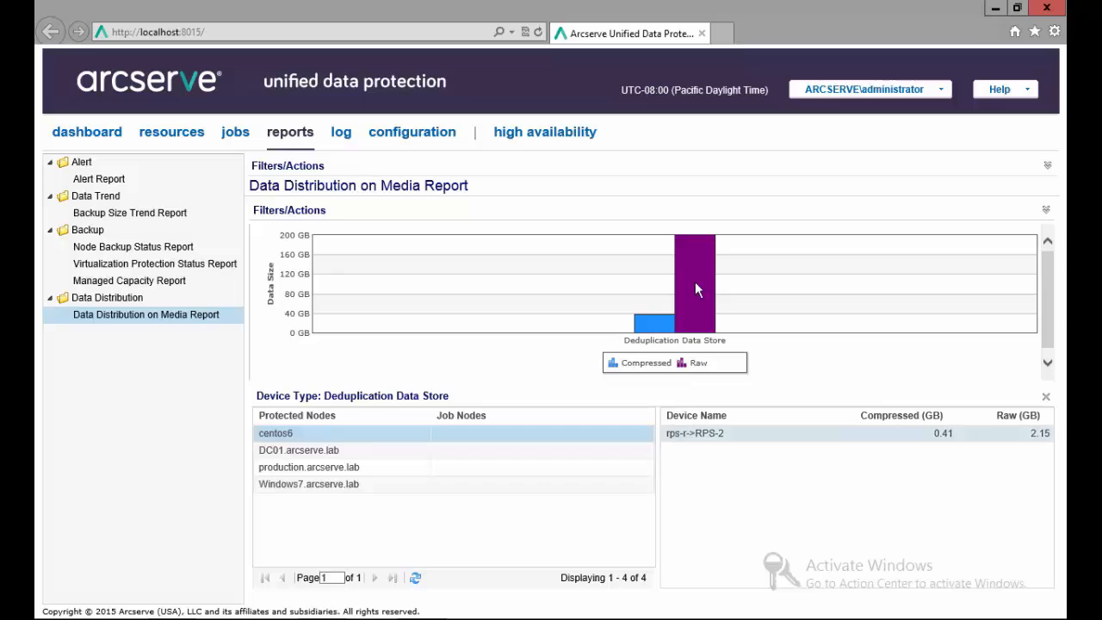
mouse_move(680, 329)
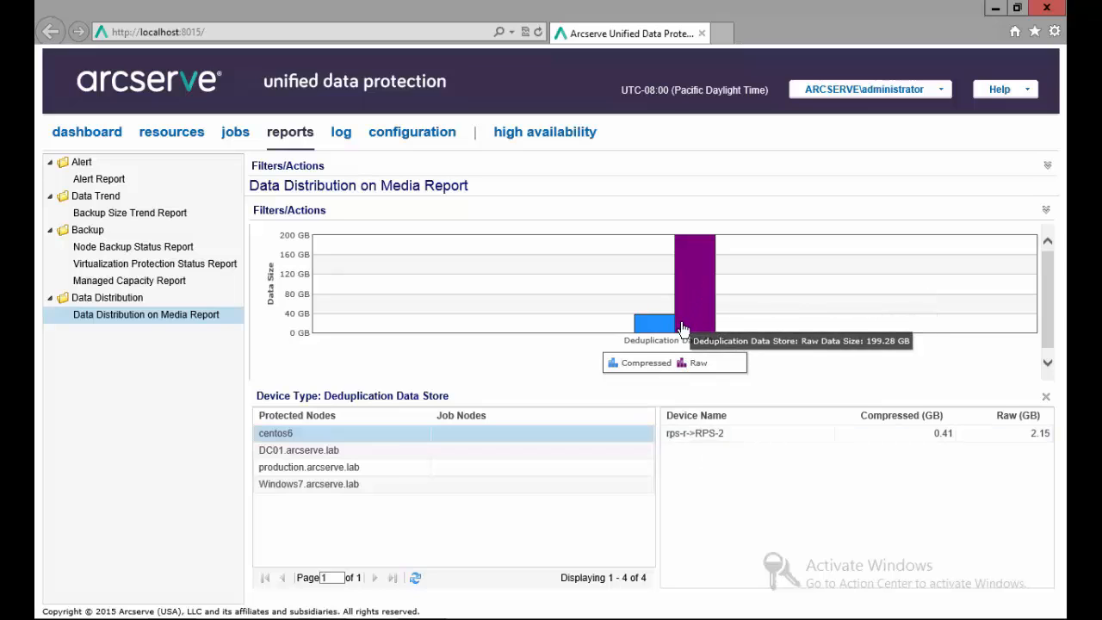
click(298, 452)
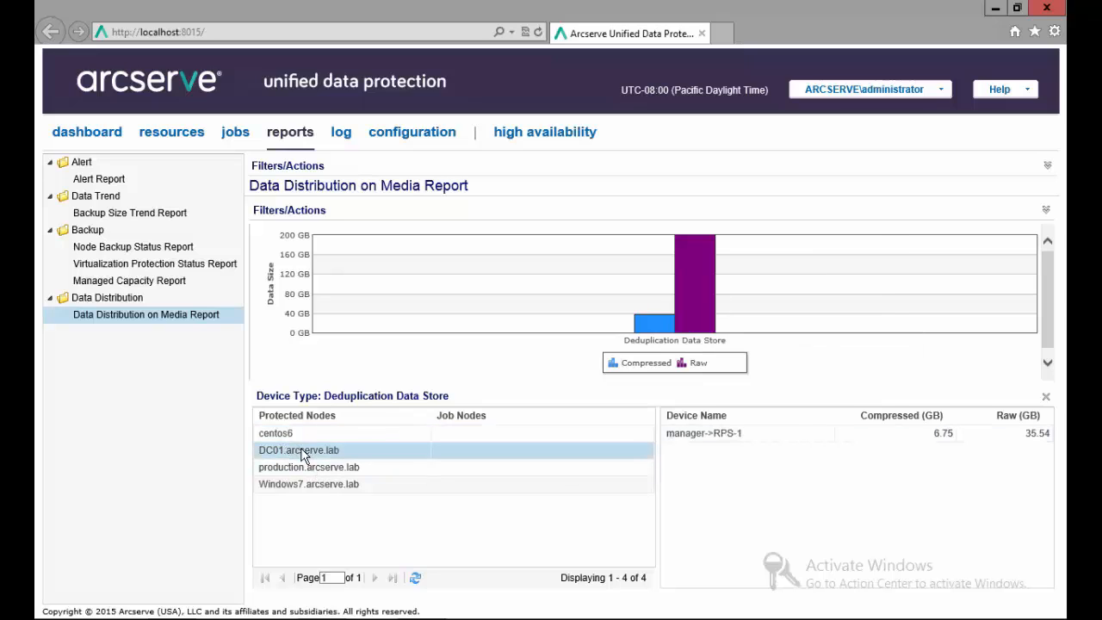
click(305, 469)
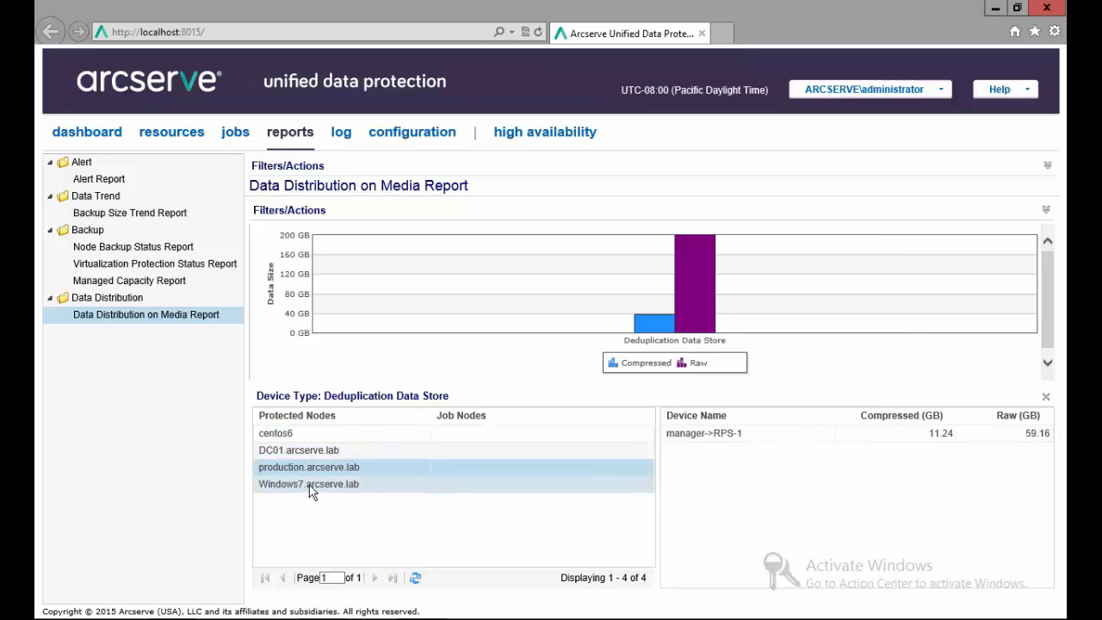
click(311, 486)
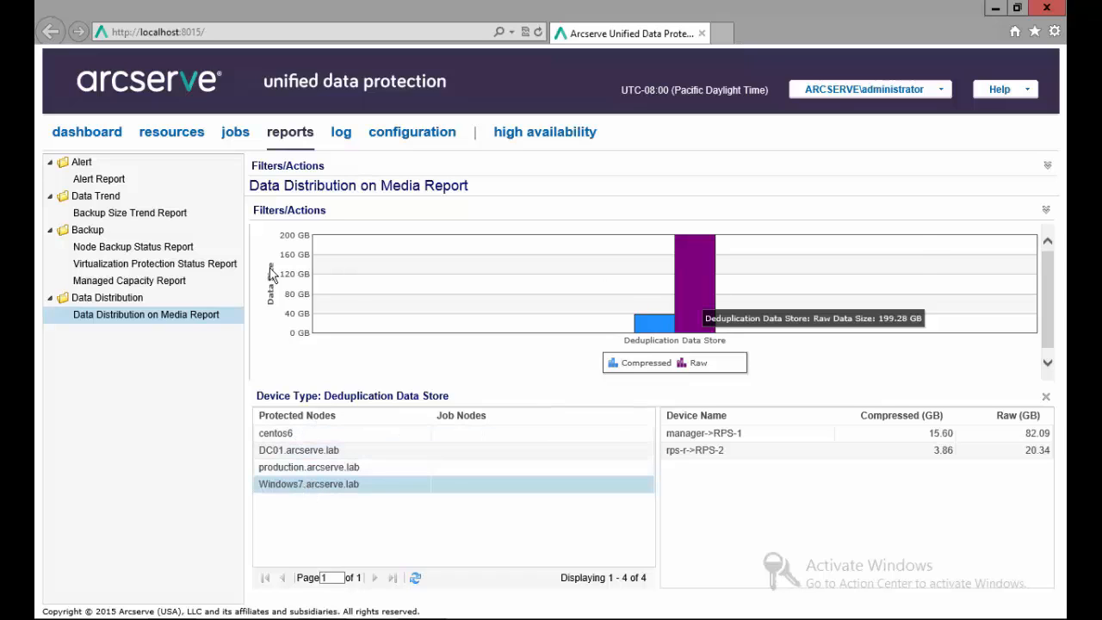
Examine the log's filter options for severity, time, node name, source, job ID, message and job type, leaving the filters unset.
click(342, 134)
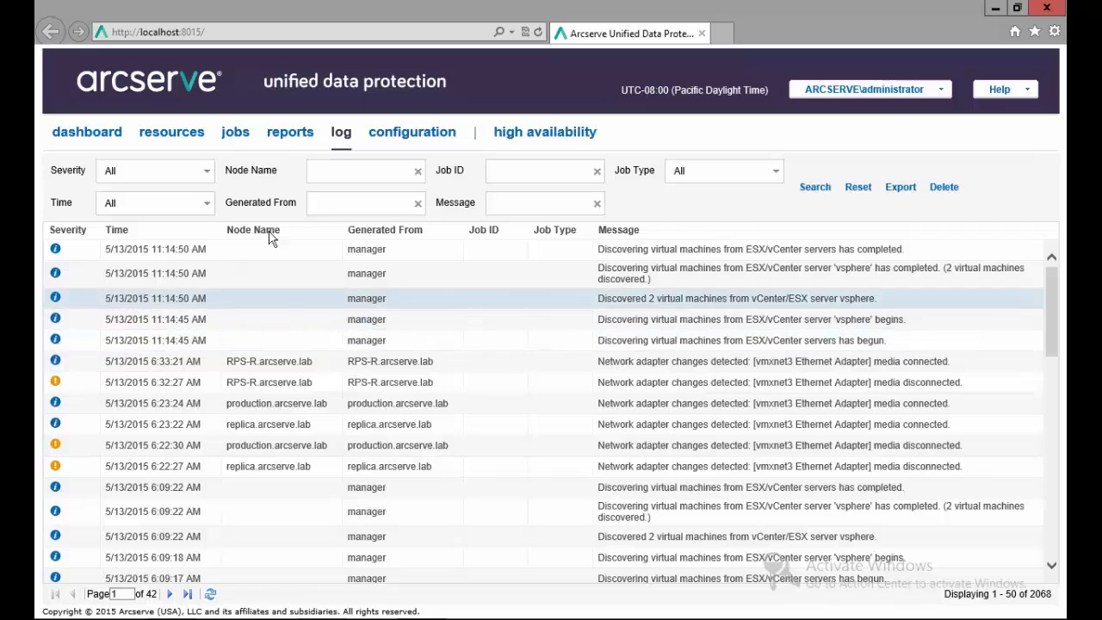
click(212, 179)
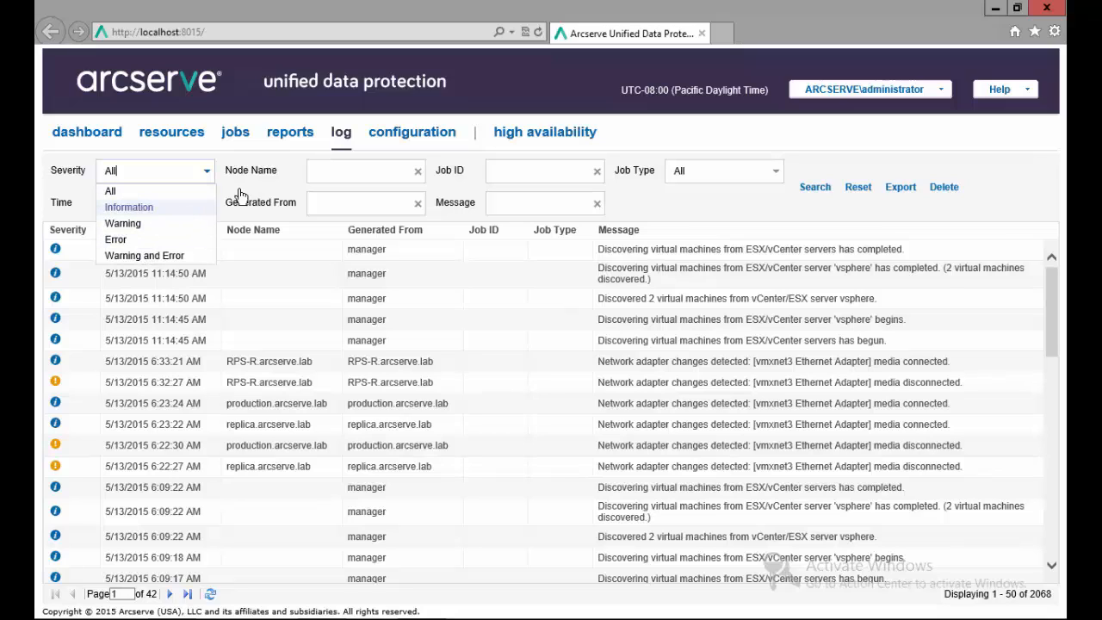
click(280, 170)
click(203, 208)
click(202, 210)
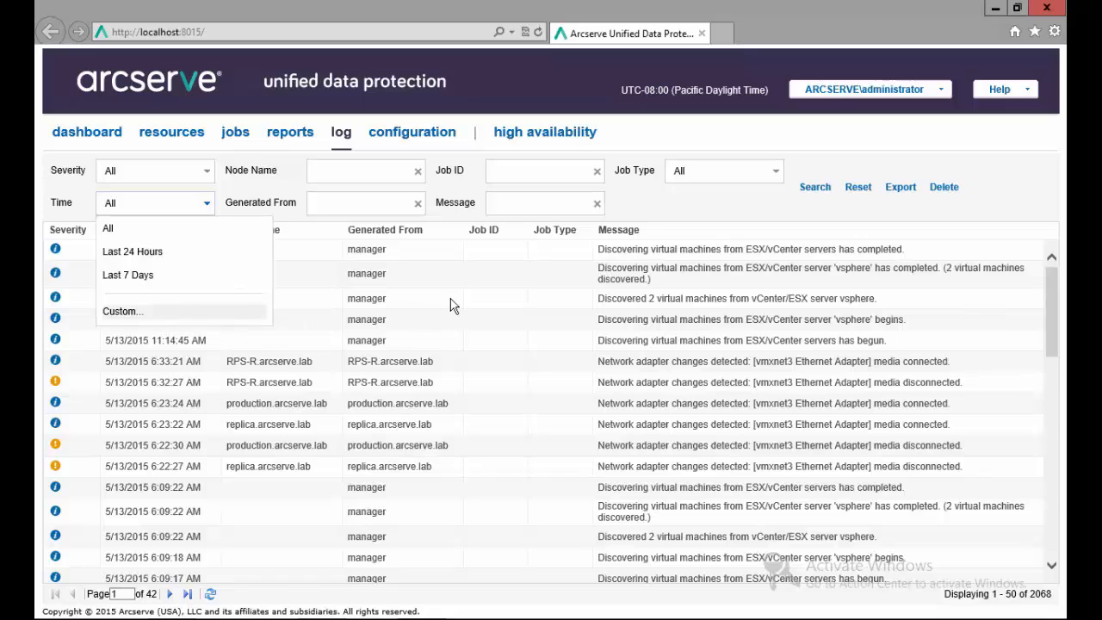
click(453, 155)
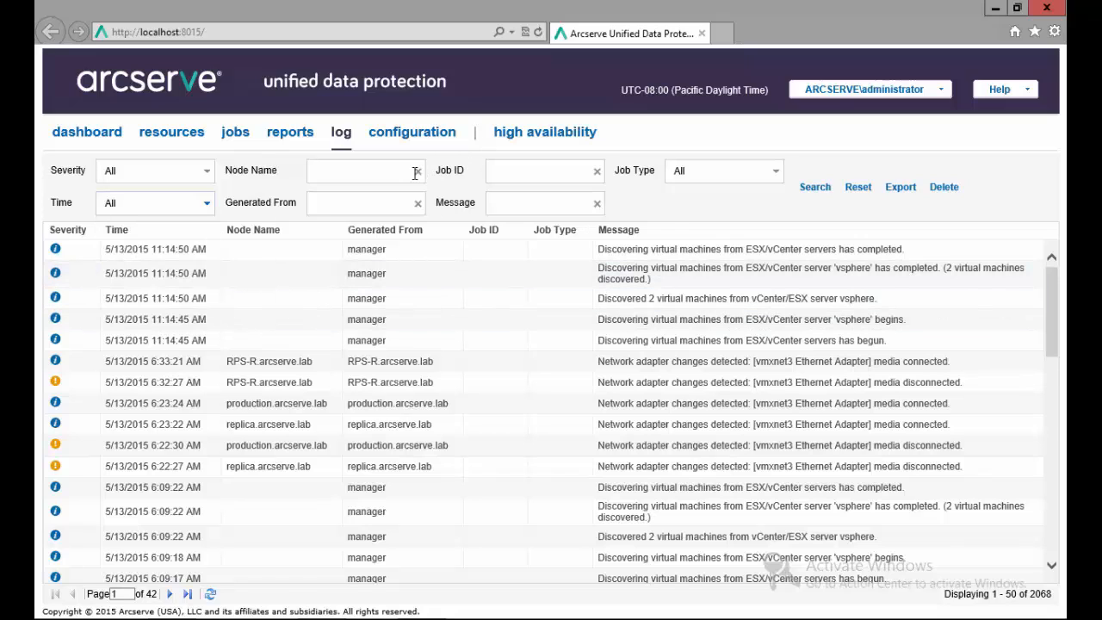
mouse_move(419, 178)
mouse_move(416, 210)
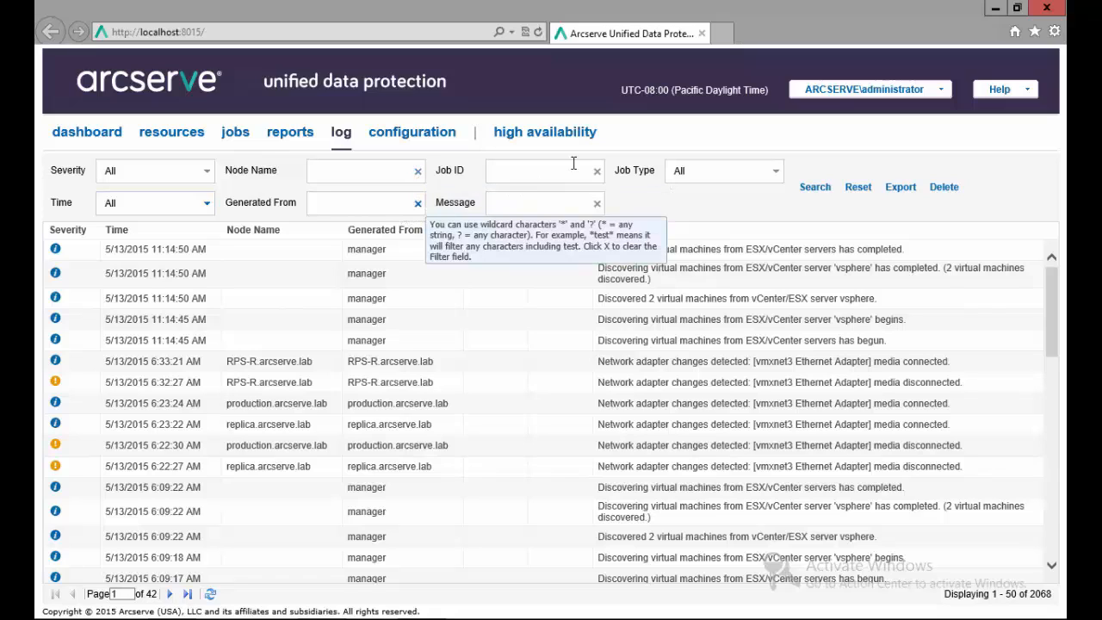
mouse_move(598, 212)
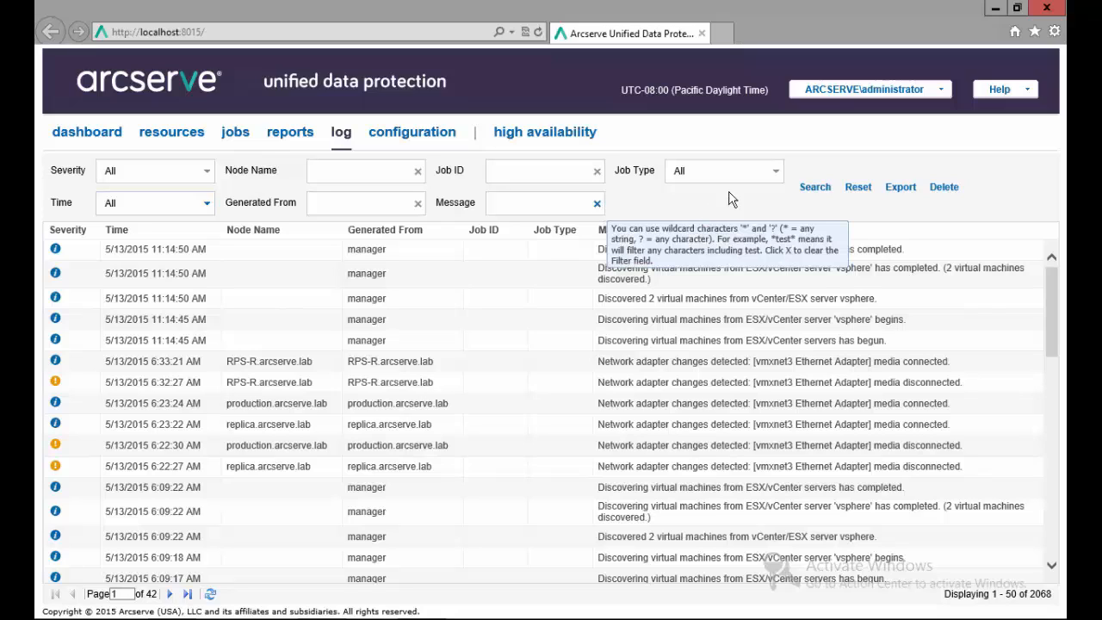
click(778, 175)
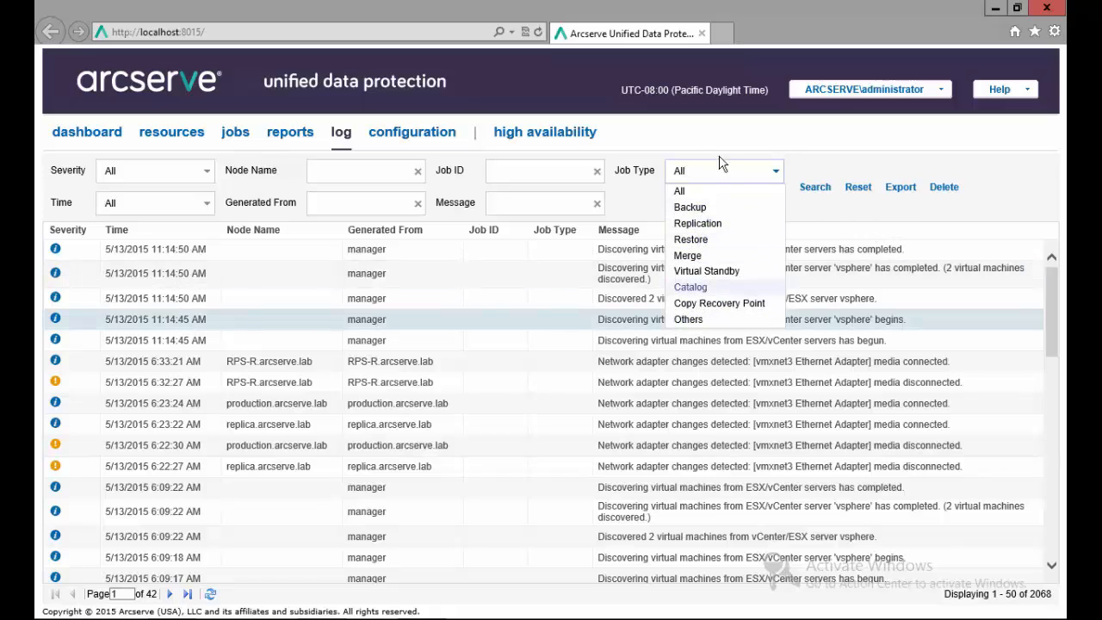
click(698, 128)
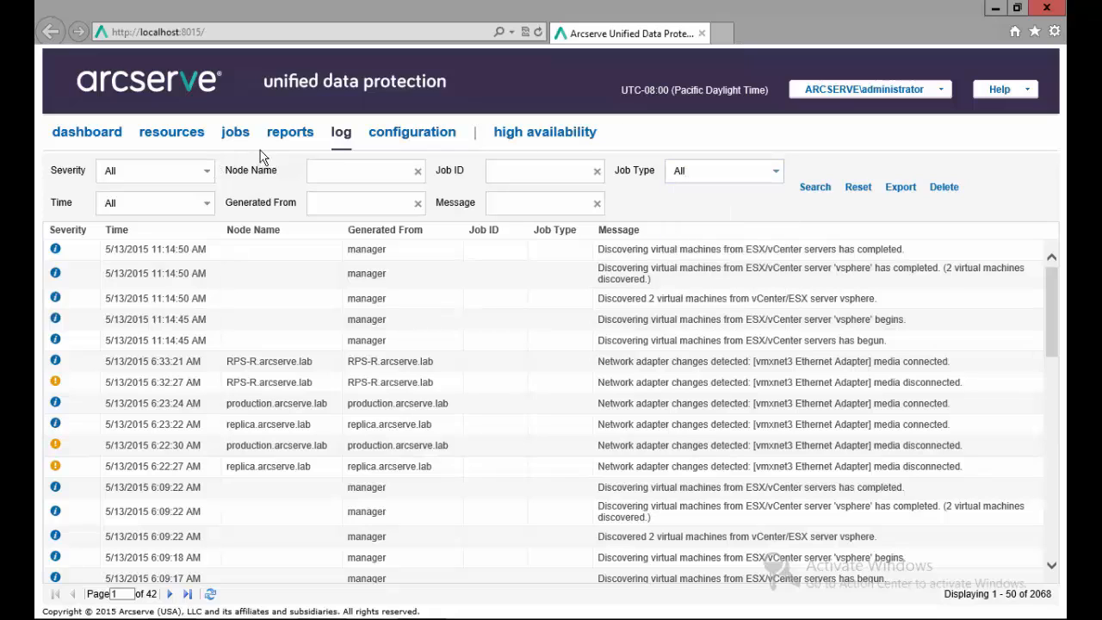
View the details and log history of the completed Replication(In) job for Windows7.arcserve.lab.
click(237, 136)
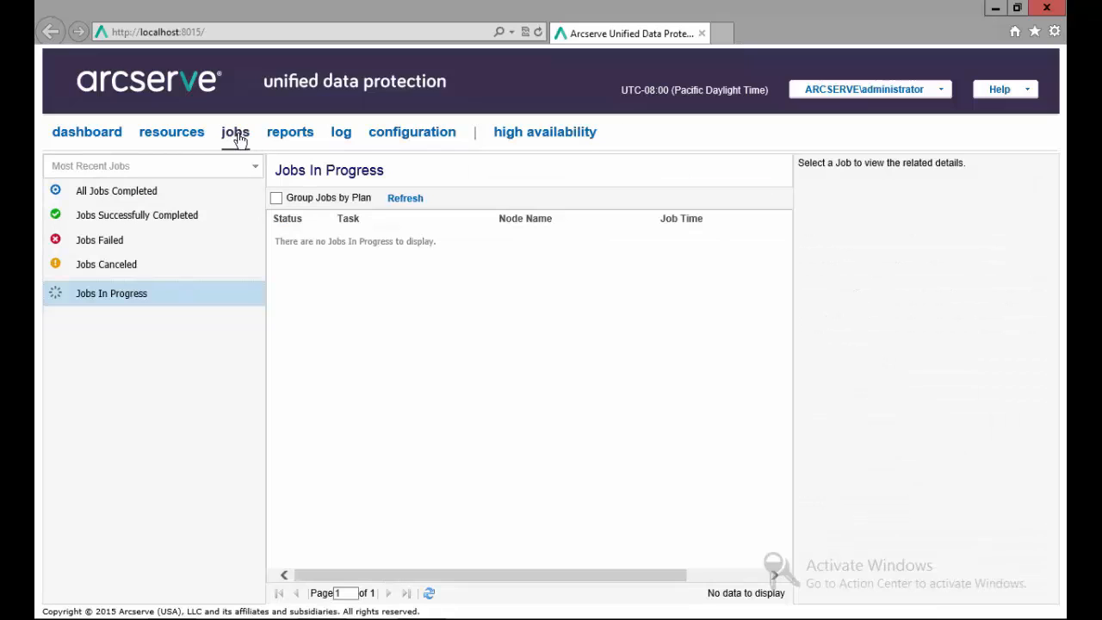
click(110, 192)
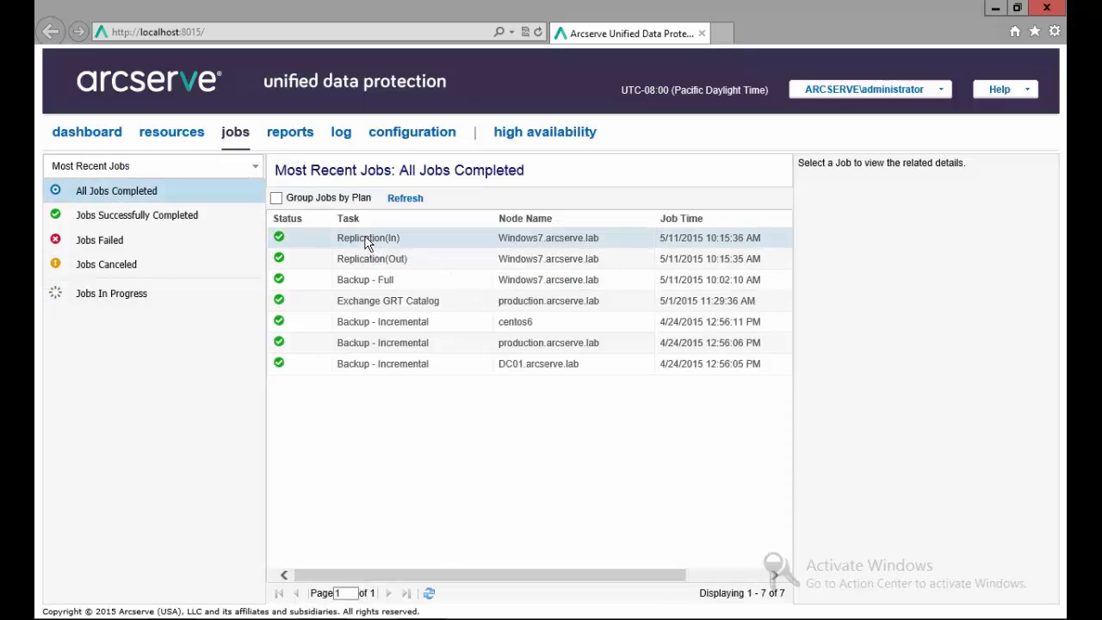
click(366, 240)
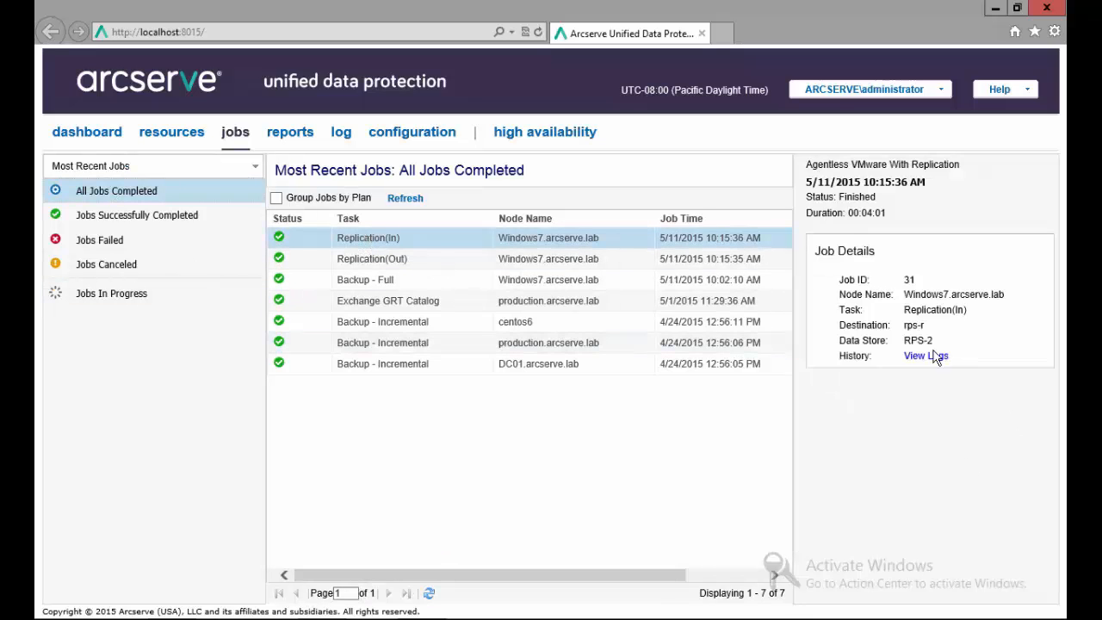
click(920, 358)
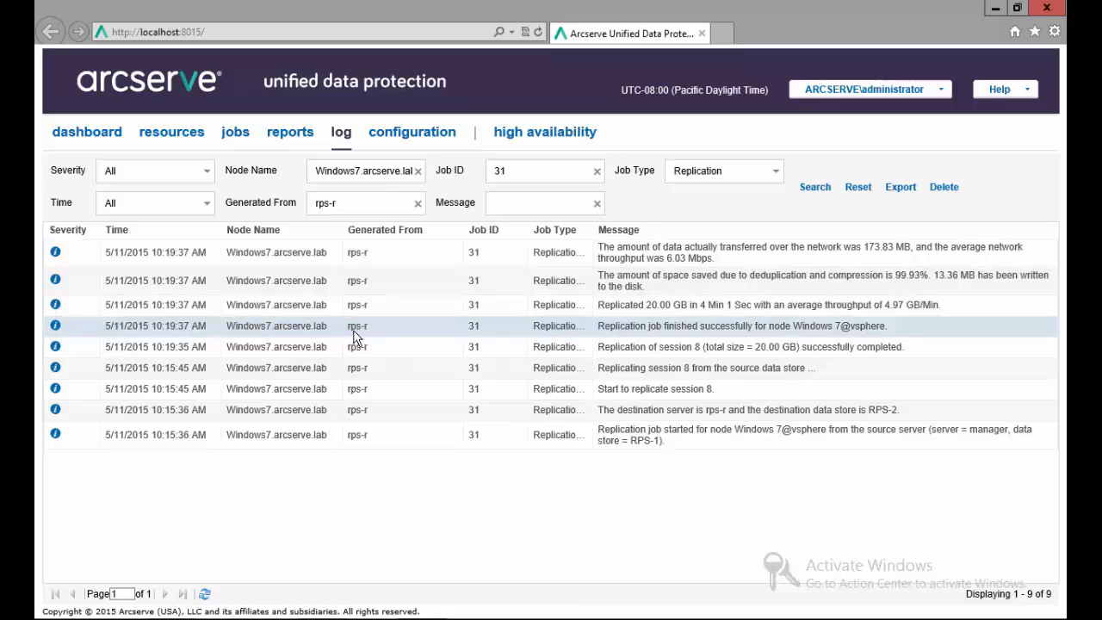
View the console's database, email and alert, and administrator account configuration settings.
click(397, 135)
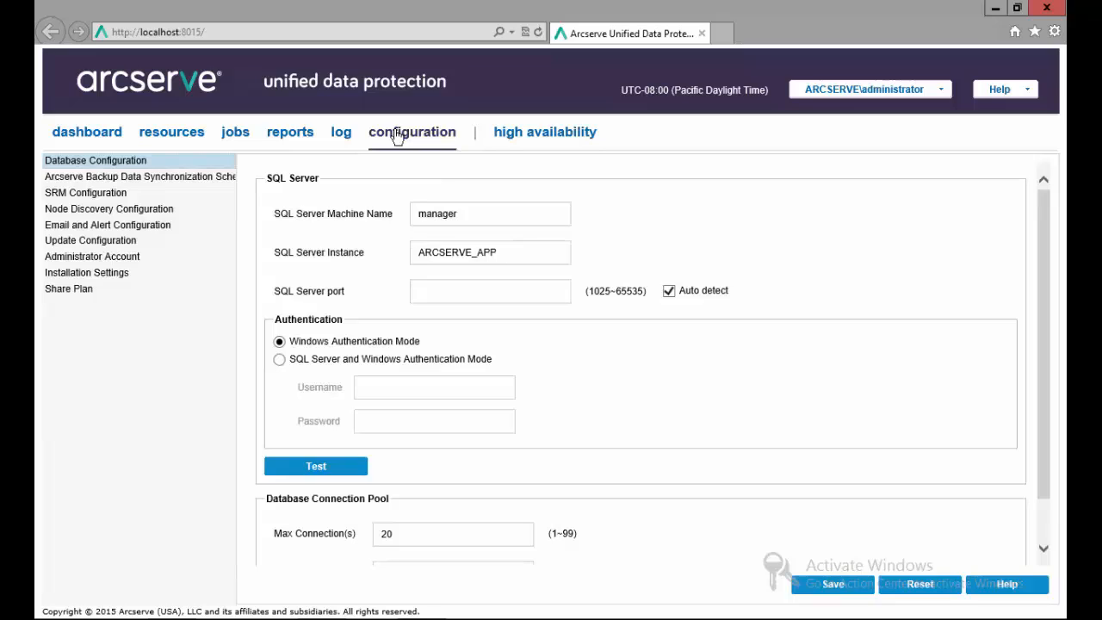
click(110, 225)
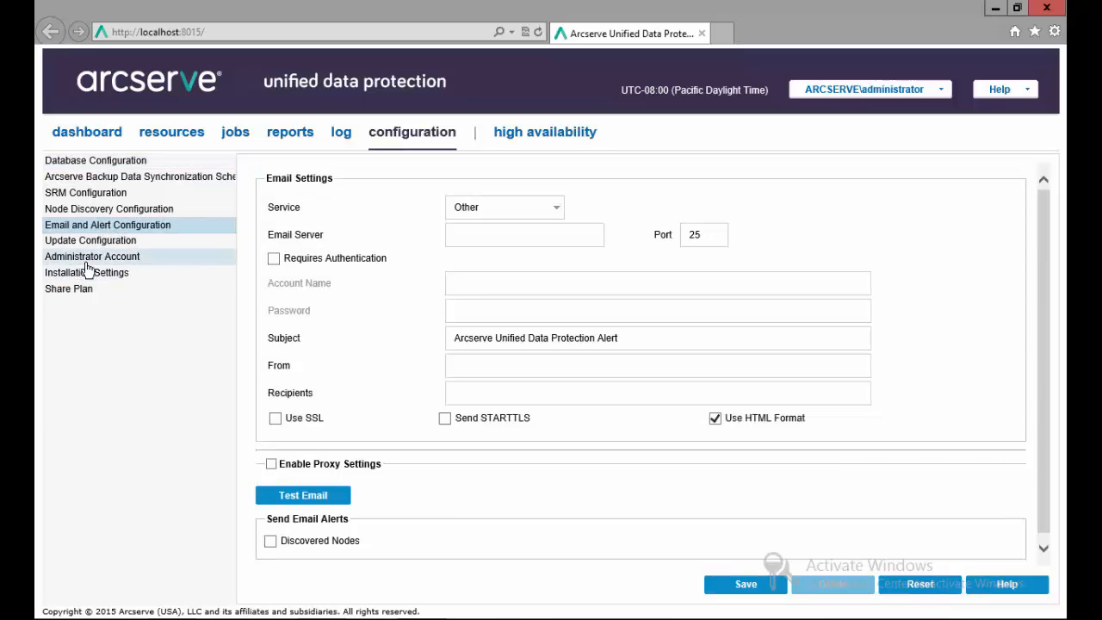
click(87, 264)
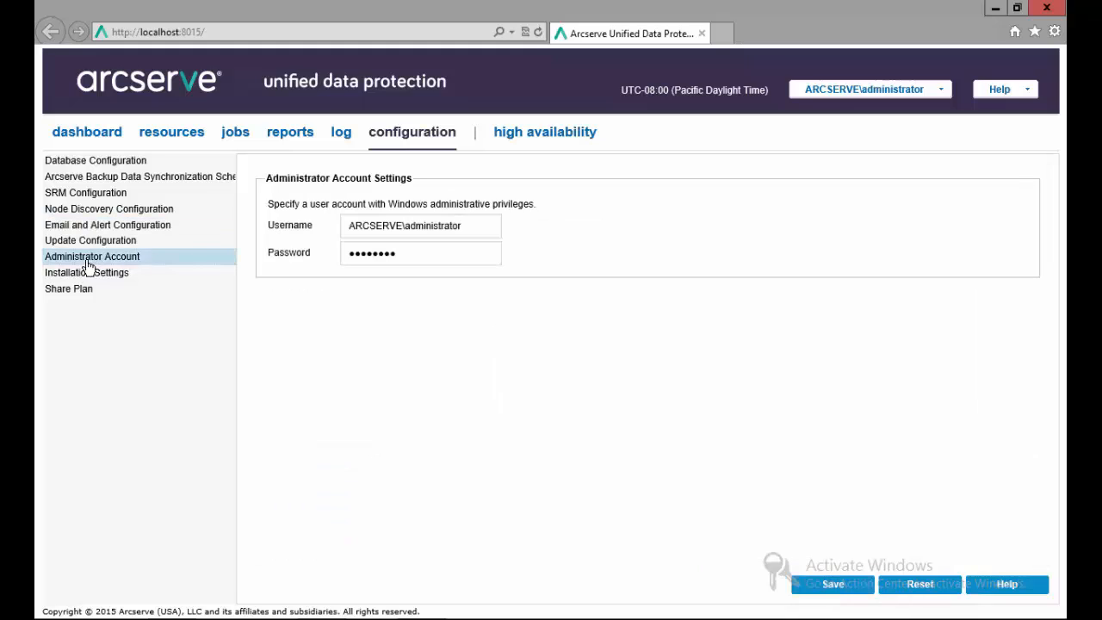
View the share plan, data synchronization, node discovery, email and alert, update, administrator account and installation settings, and the high availability control services.
click(64, 295)
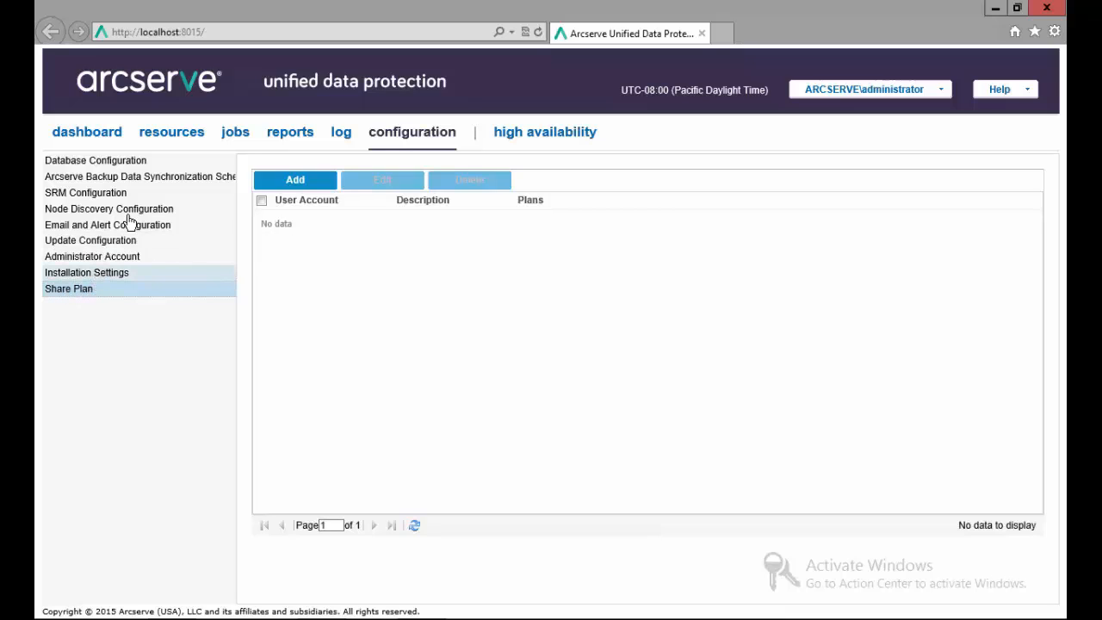
click(120, 181)
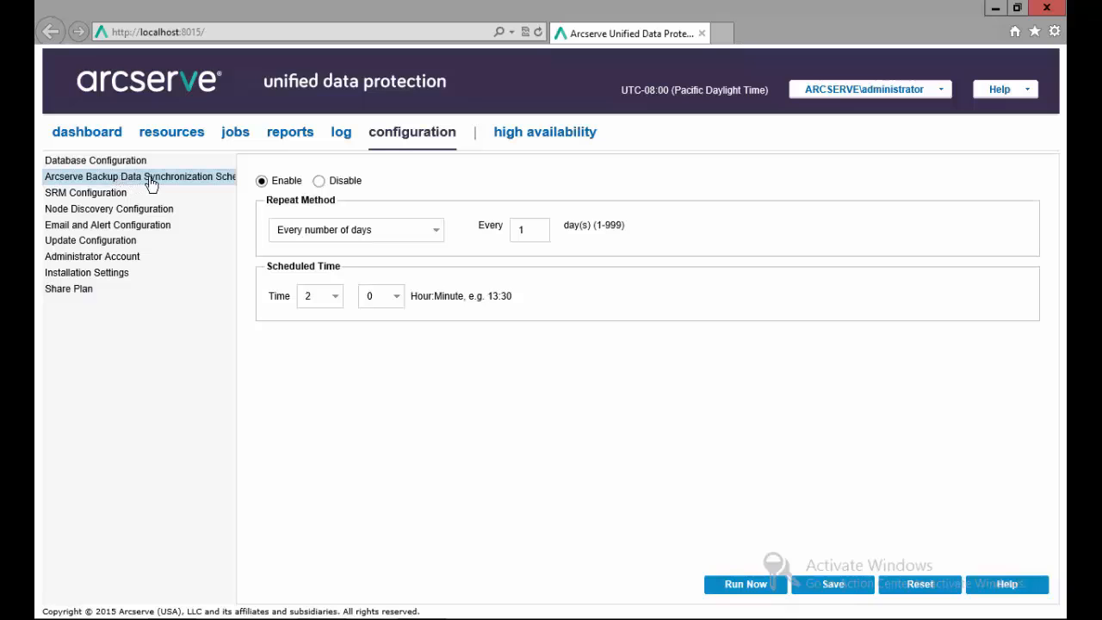
click(103, 211)
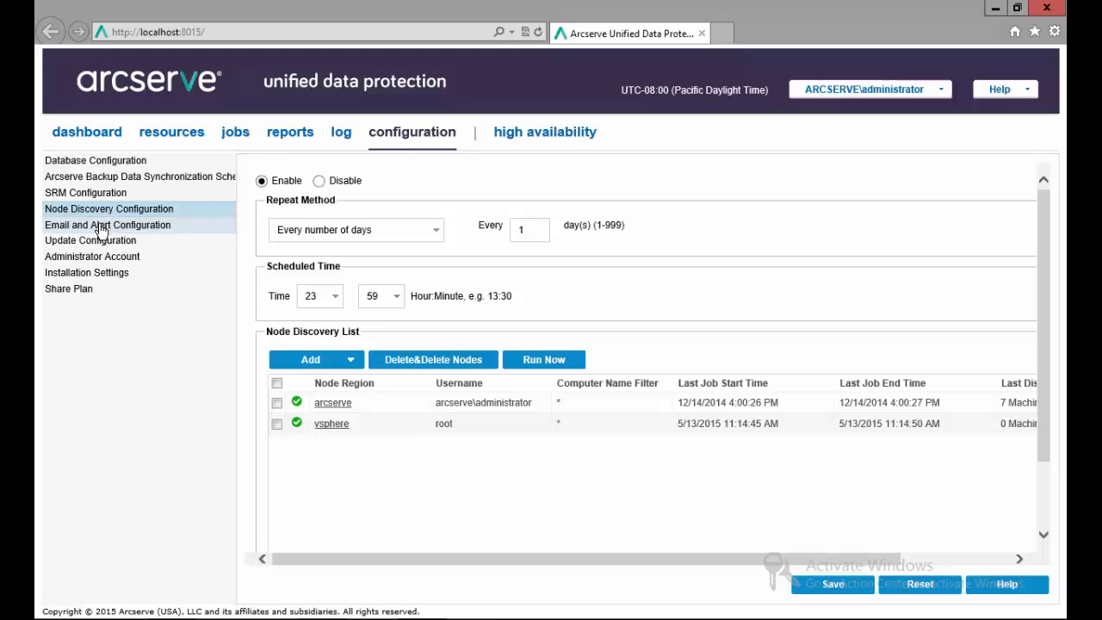
click(101, 225)
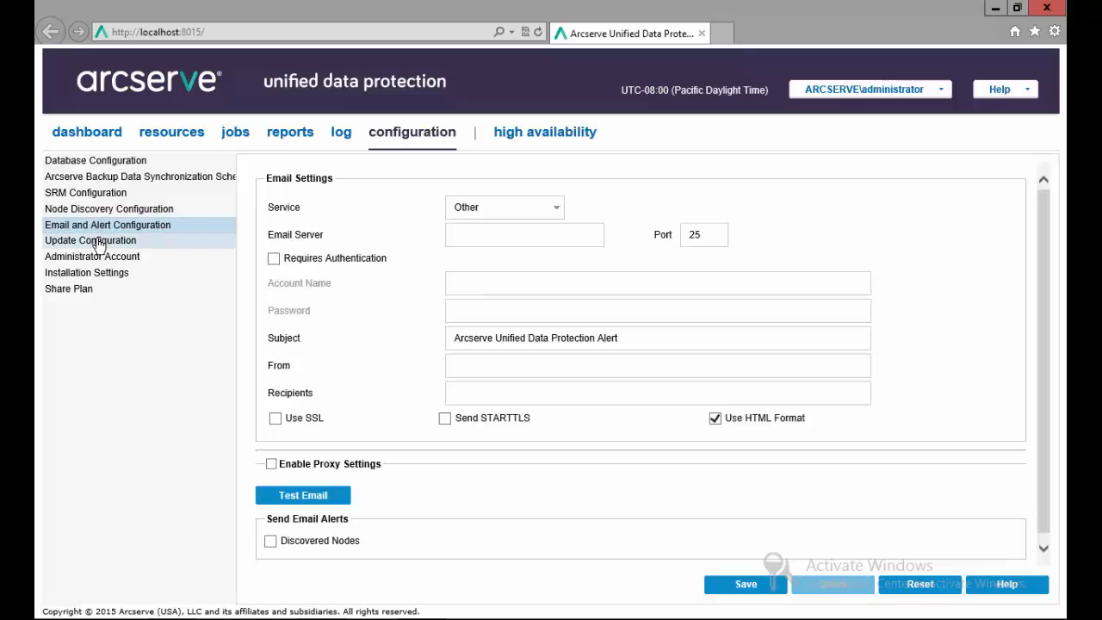
click(97, 244)
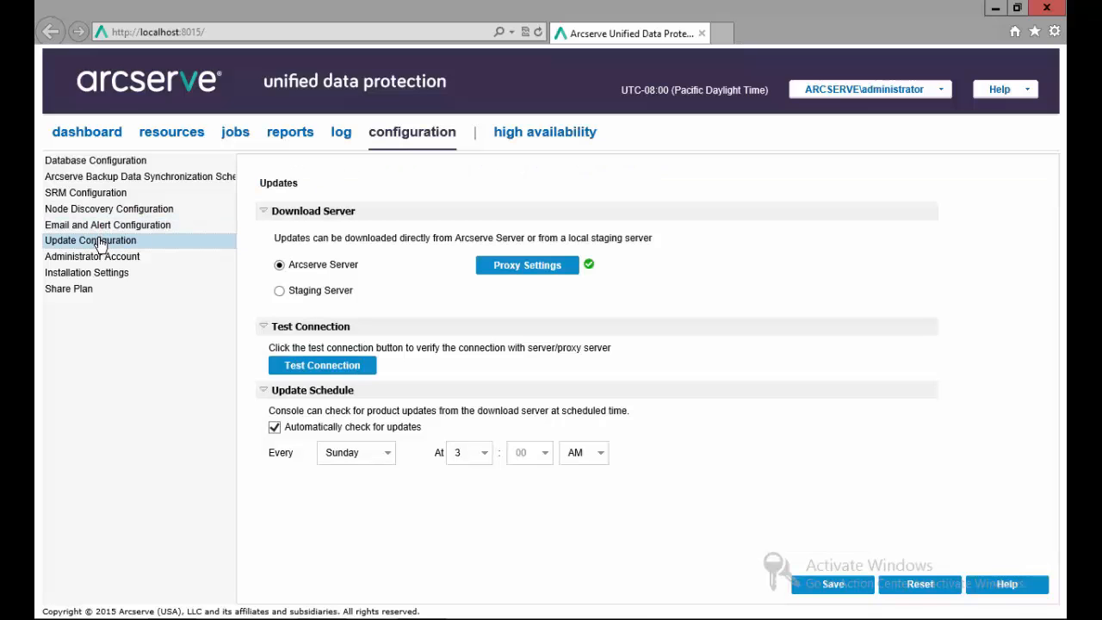
click(102, 259)
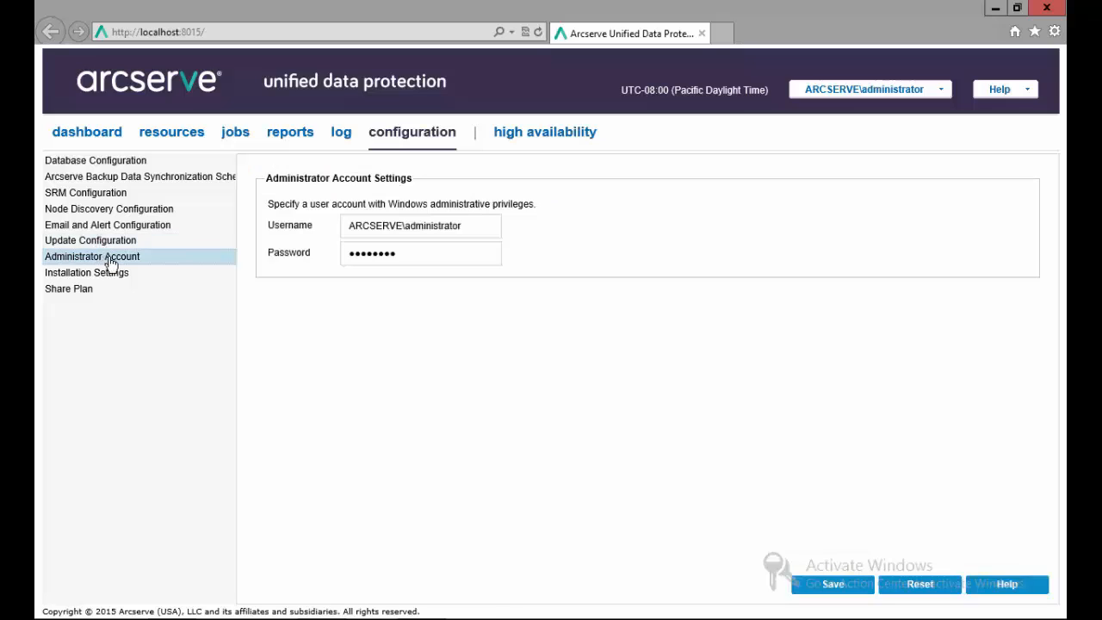
click(108, 278)
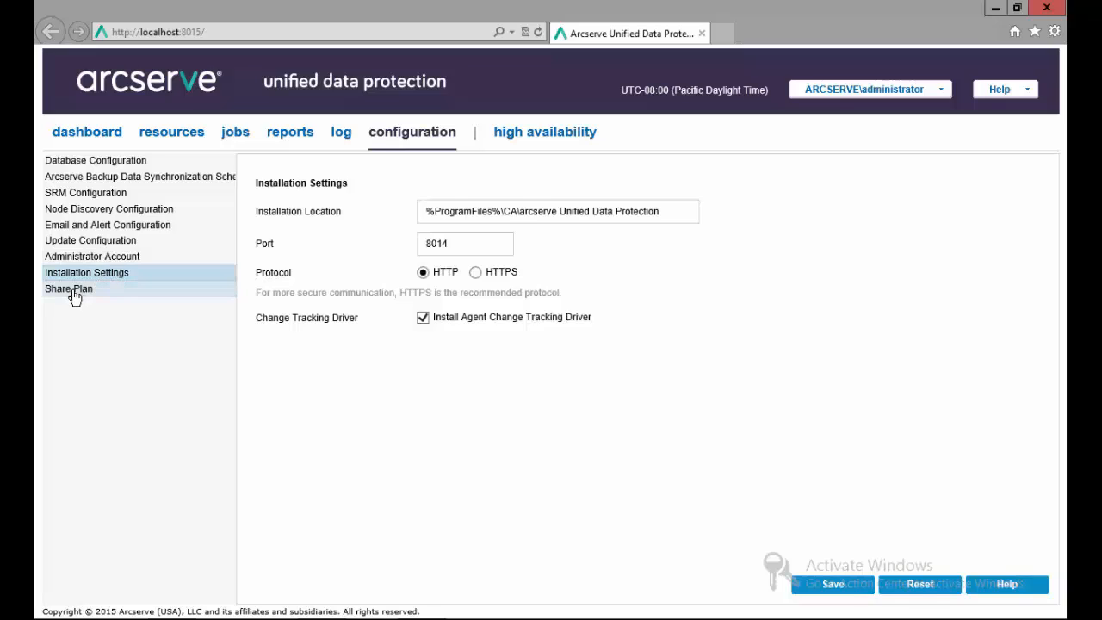
click(74, 294)
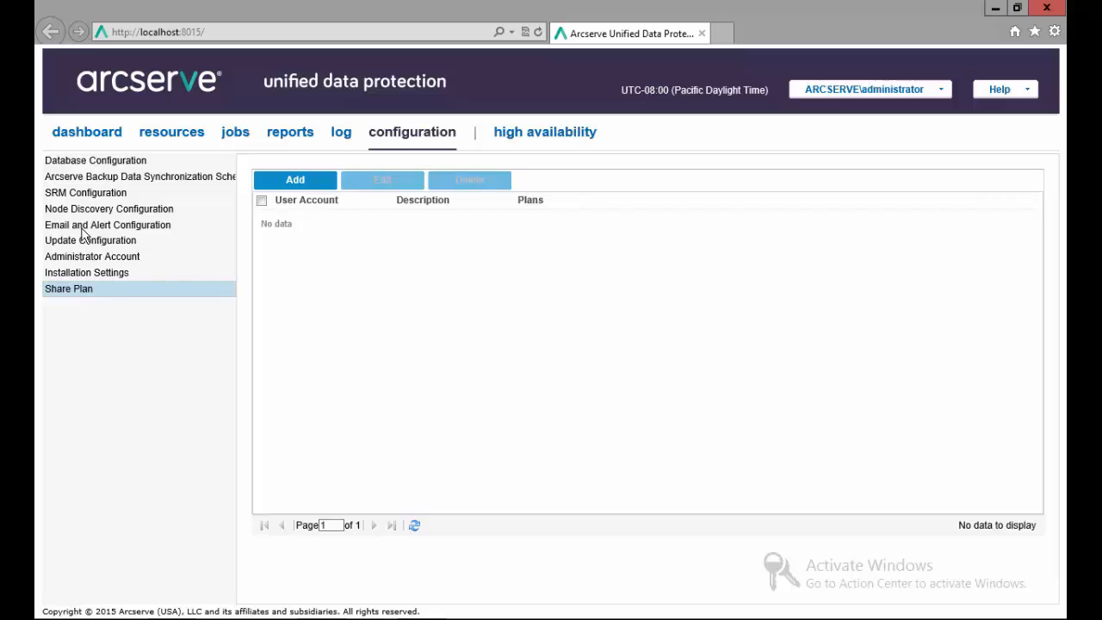
click(536, 138)
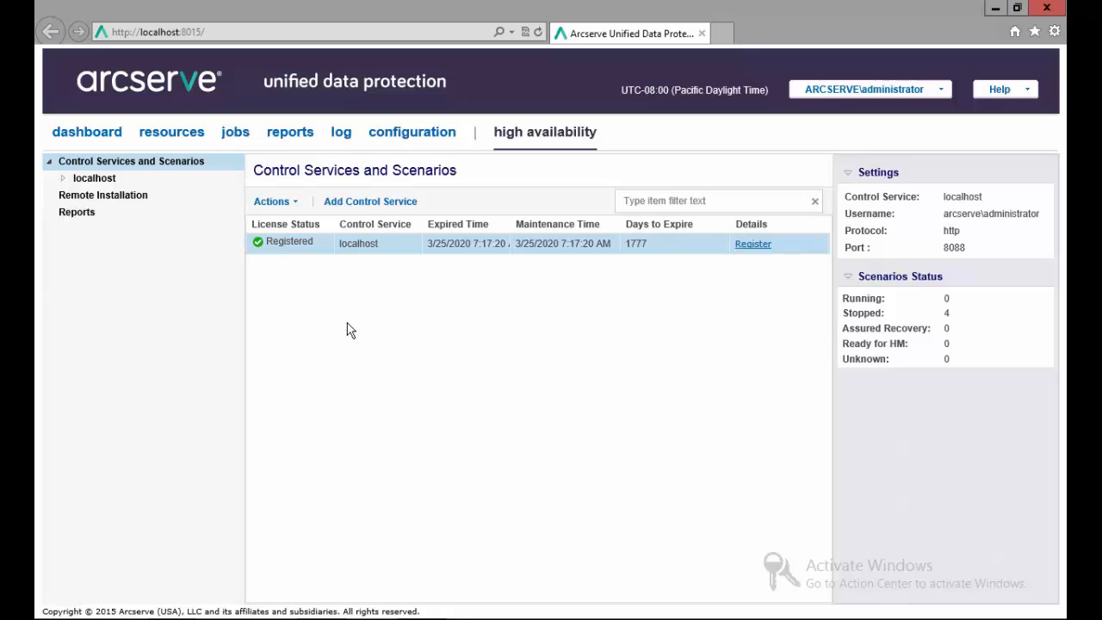
In the resources tree, collapse the vCenter/ESX, VM backup proxy, Linux backup server and plan groups, and view the actions available for DC01.arcserve.lab.
click(163, 140)
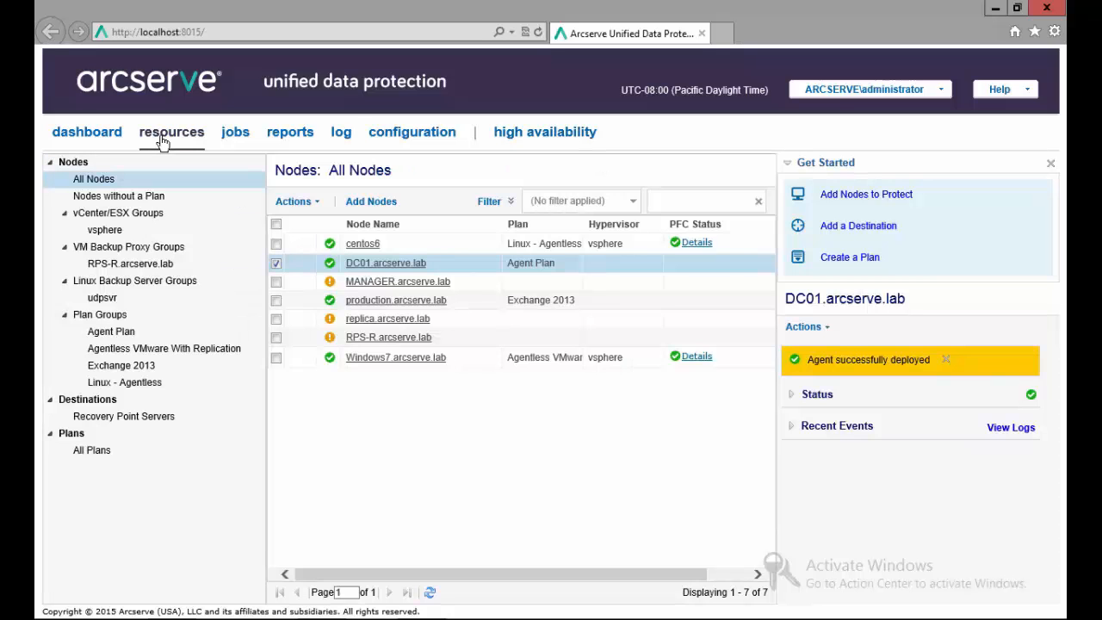
click(63, 212)
click(65, 233)
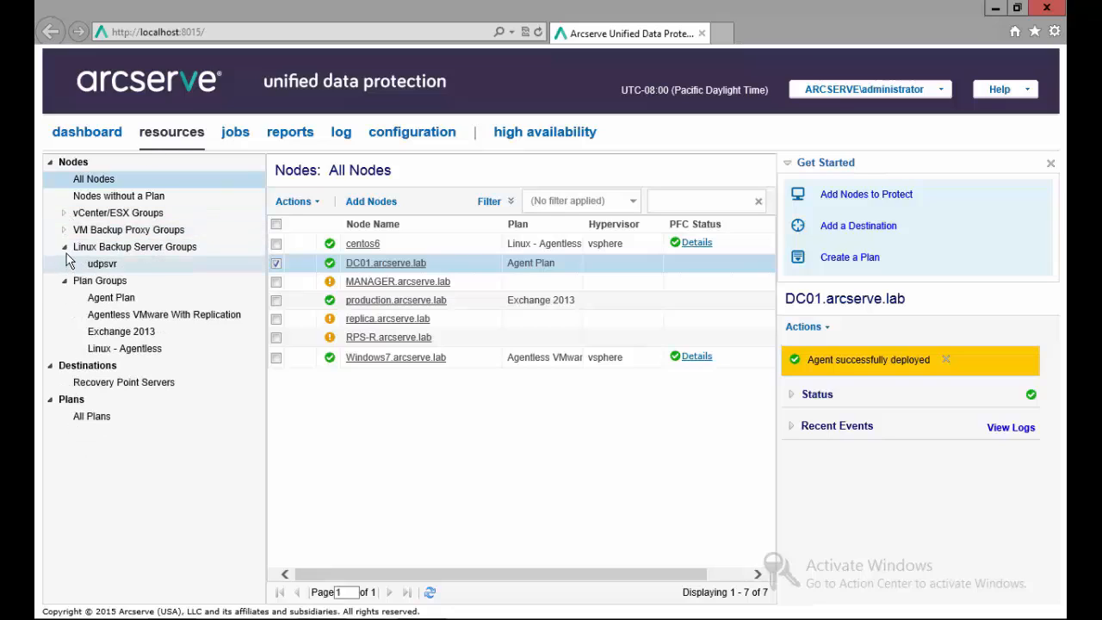
click(65, 247)
click(65, 263)
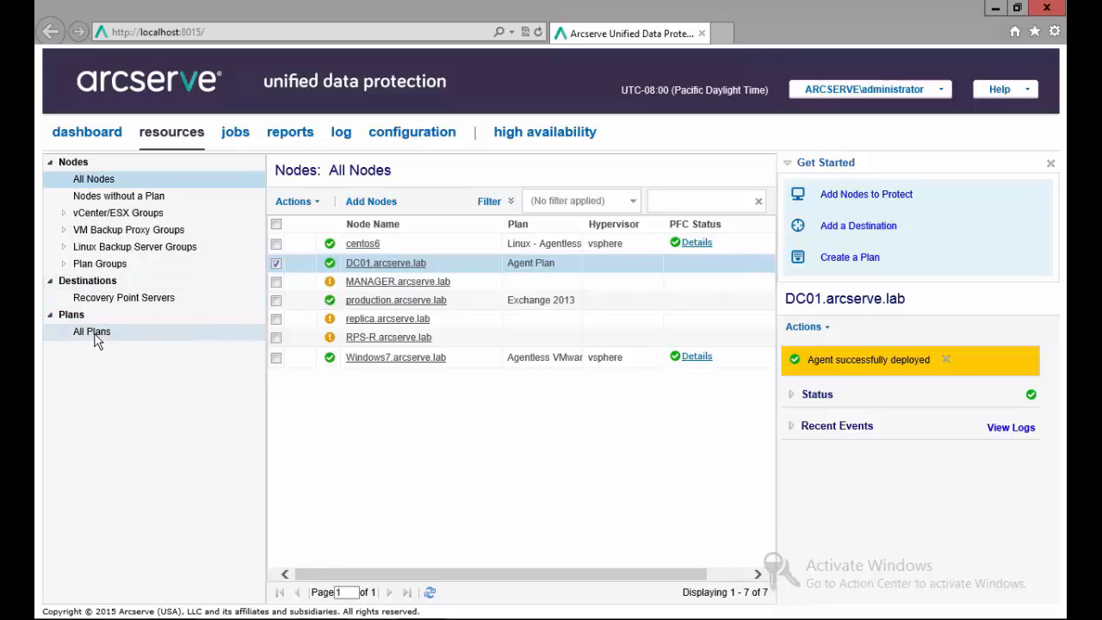
right_click(370, 270)
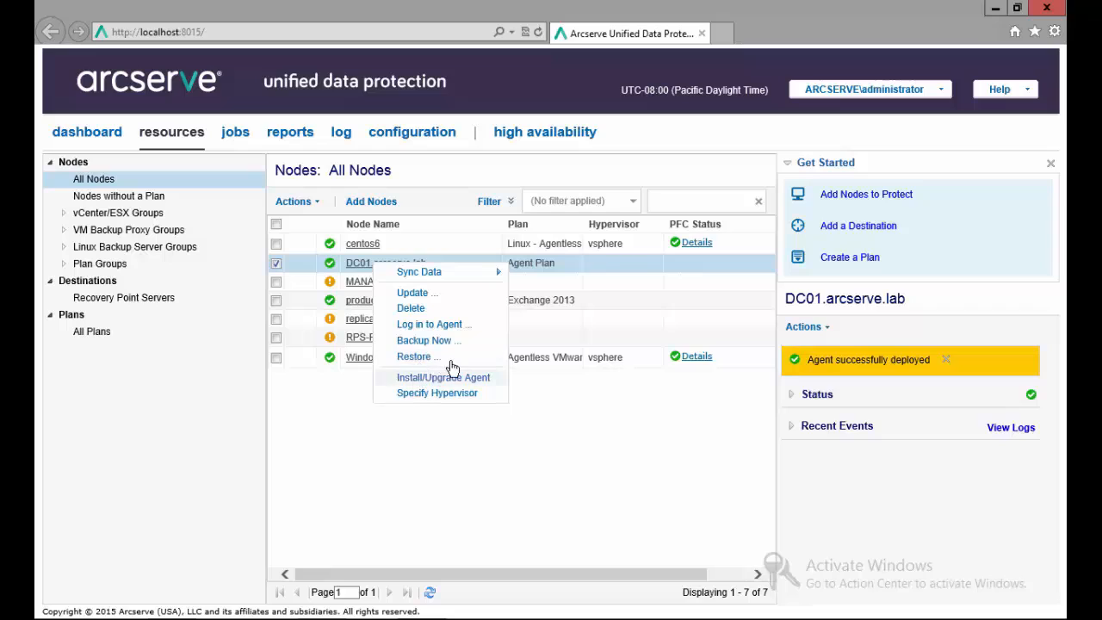
click(408, 485)
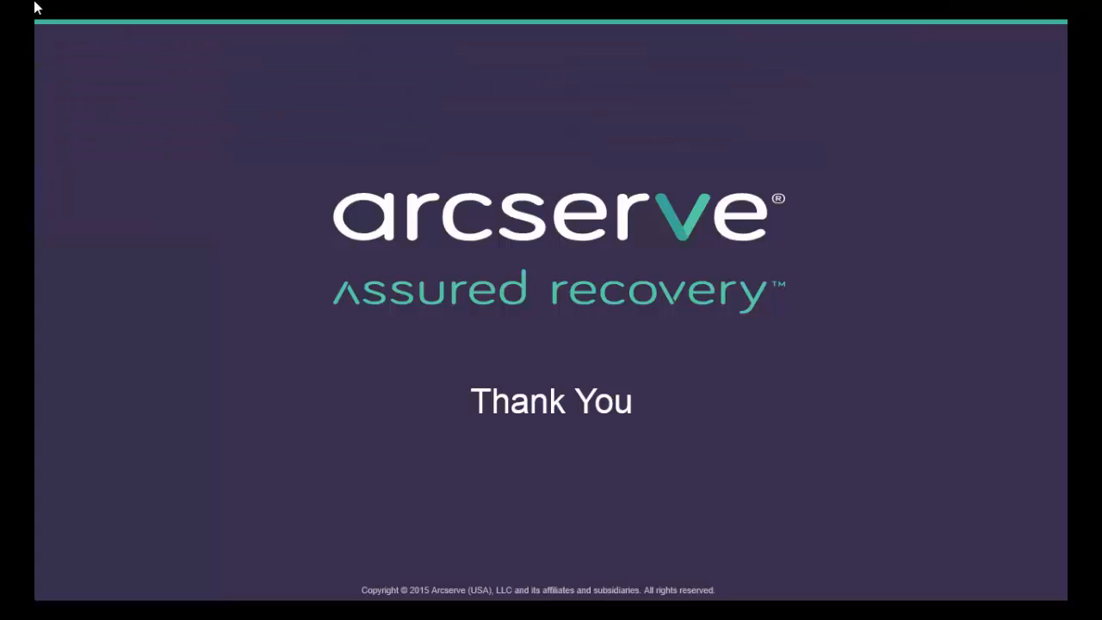